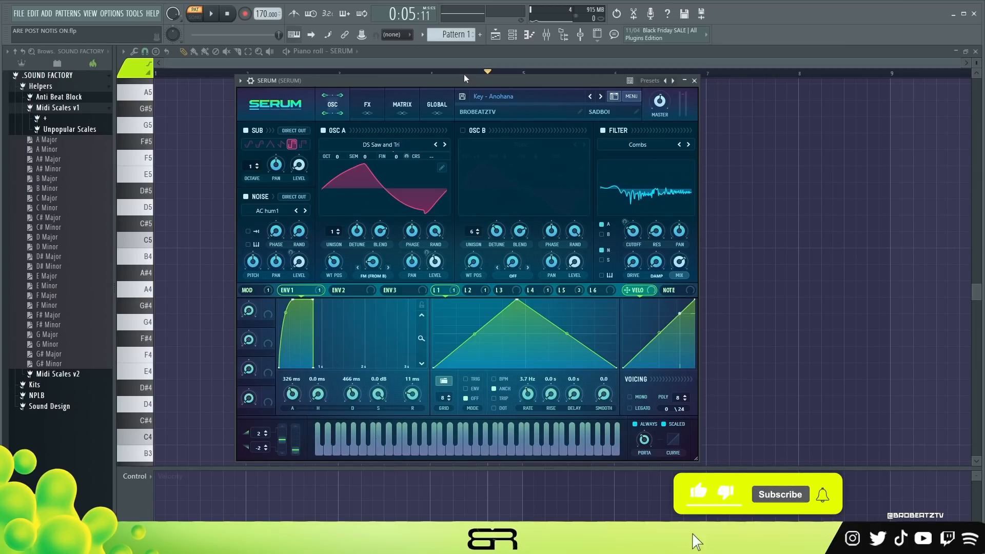
Close the Serum window and load the A Minor scale into its own channel as a guide for the Serum piano roll
{"action": "left_click_drag", "start_coordinate": [460, 79], "coordinate": [478, 50]}
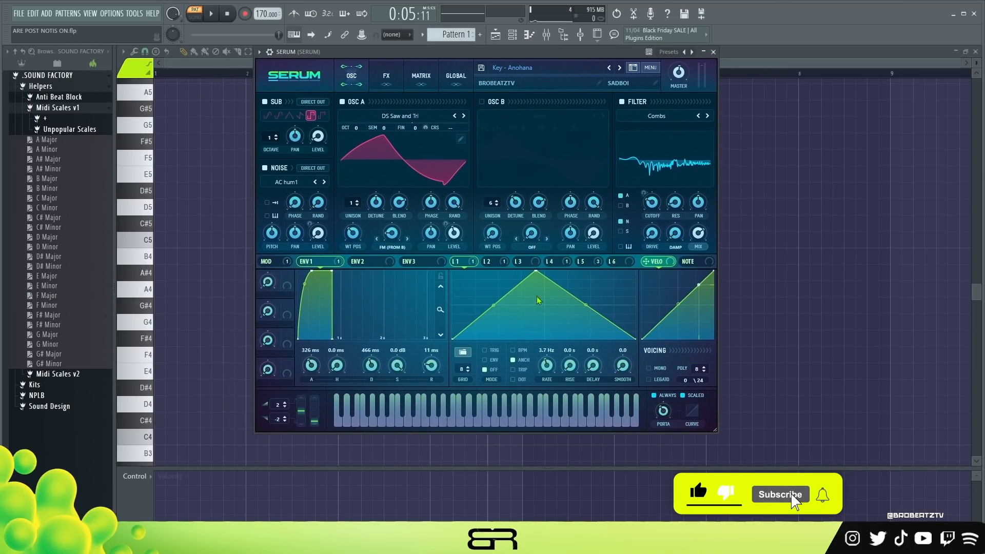
{"action": "left_click", "coordinate": [714, 52]}
{"action": "left_click_drag", "start_coordinate": [49, 149], "coordinate": [395, 154]}
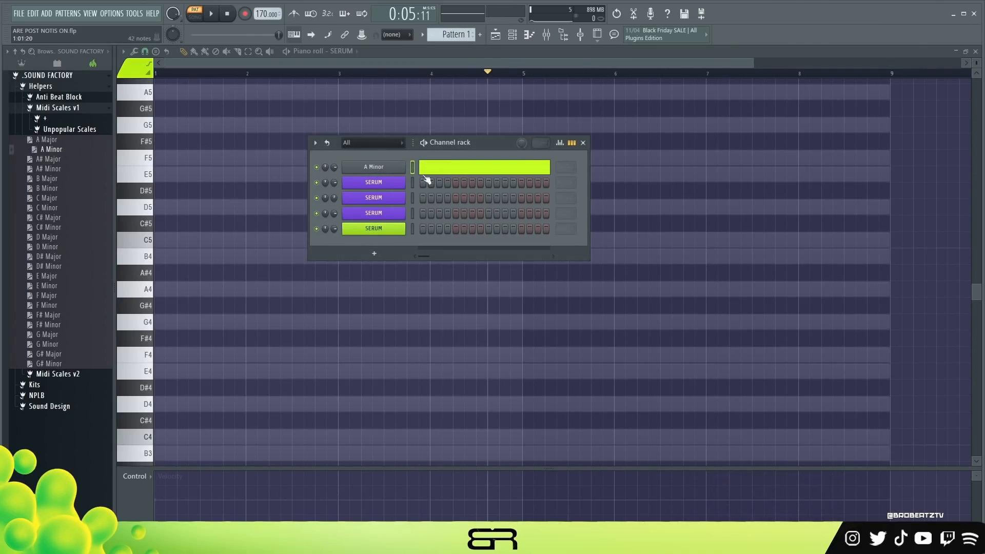
{"action": "right_click", "coordinate": [254, 113]}
{"action": "left_click_drag", "start_coordinate": [229, 76], "coordinate": [129, 78]}
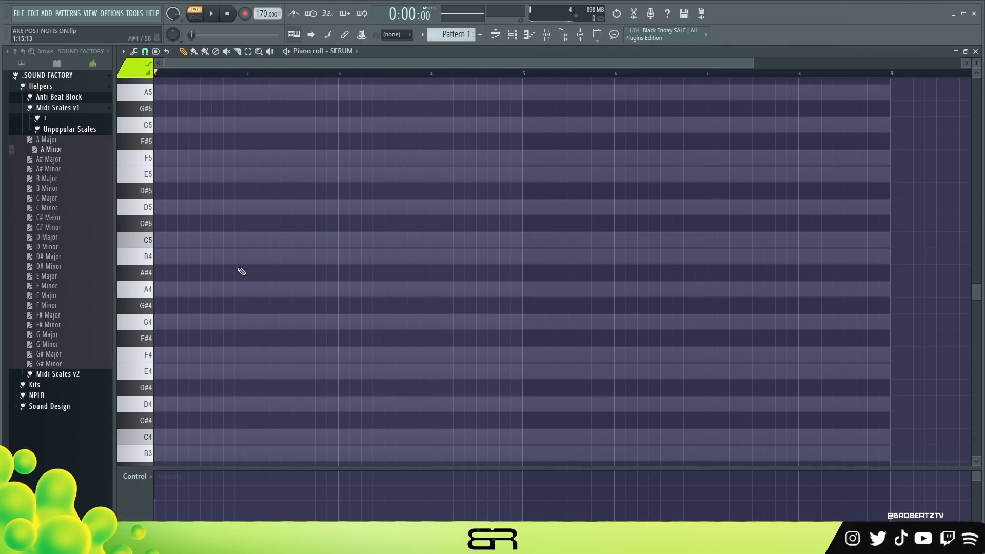
Draw the bass notes: A4 filling bar 1, G4 filling bar 2 and F4 held across bars 3 and 4
{"action": "left_click", "coordinate": [221, 288]}
{"action": "left_click_drag", "start_coordinate": [342, 292], "coordinate": [248, 291]}
{"action": "left_click", "coordinate": [255, 323]}
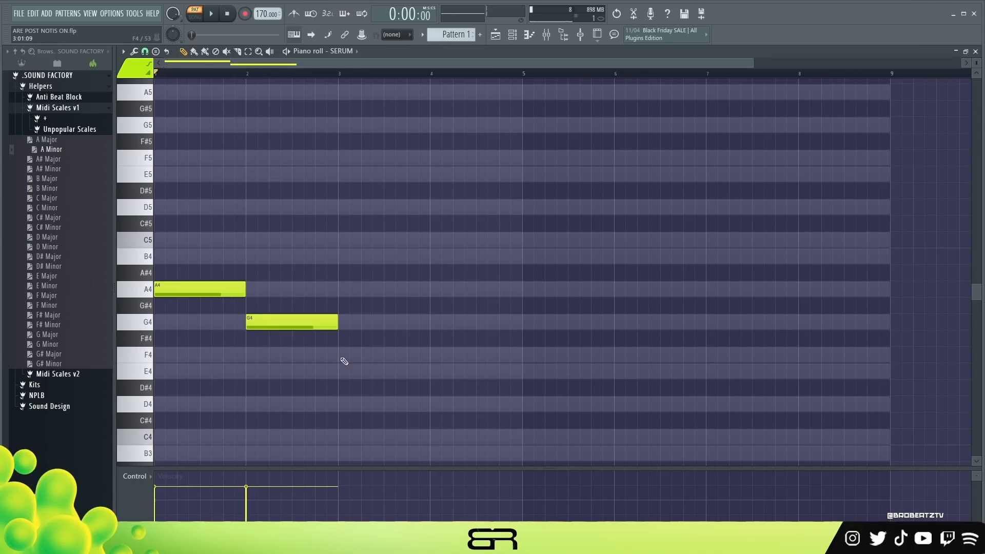
{"action": "left_click", "coordinate": [343, 359]}
{"action": "left_click_drag", "start_coordinate": [428, 360], "coordinate": [522, 360]}
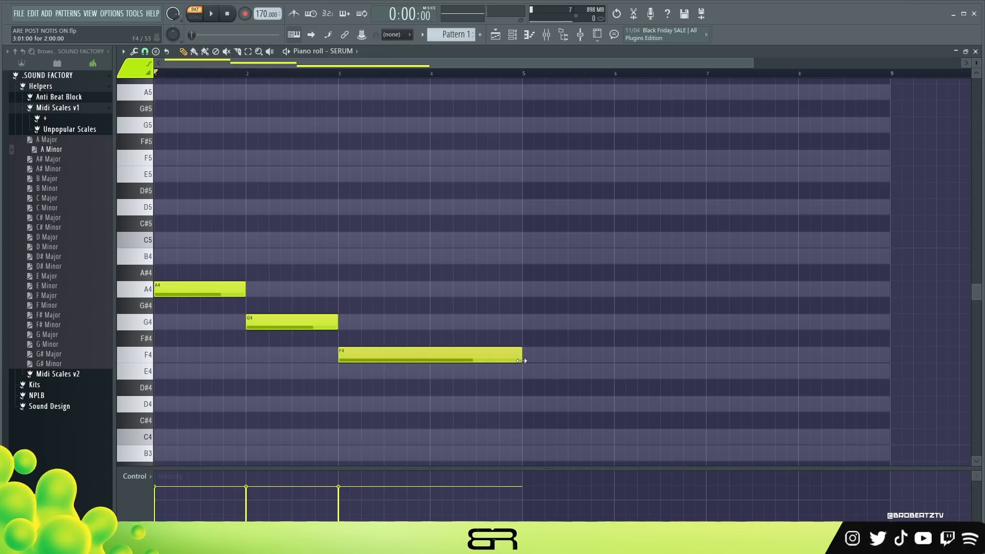
{"action": "left_click_drag", "start_coordinate": [752, 65], "coordinate": [537, 65]}
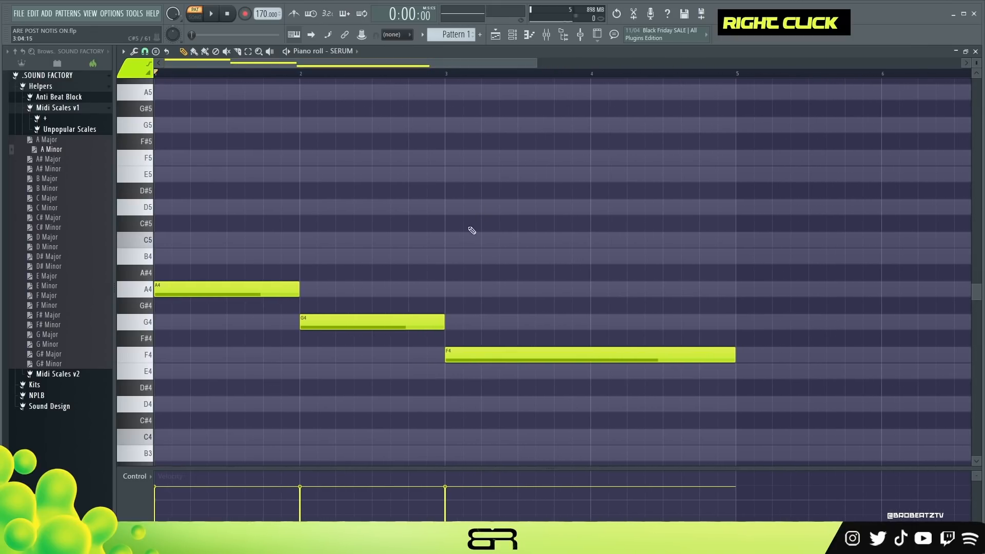
Shorten the A4 bass note to half a bar and repeat it in the second half of bar 1
{"action": "scroll", "coordinate": [281, 308], "scroll_direction": "up", "scroll_amount": 3}
{"action": "scroll", "coordinate": [281, 305], "scroll_direction": "down", "scroll_amount": 1}
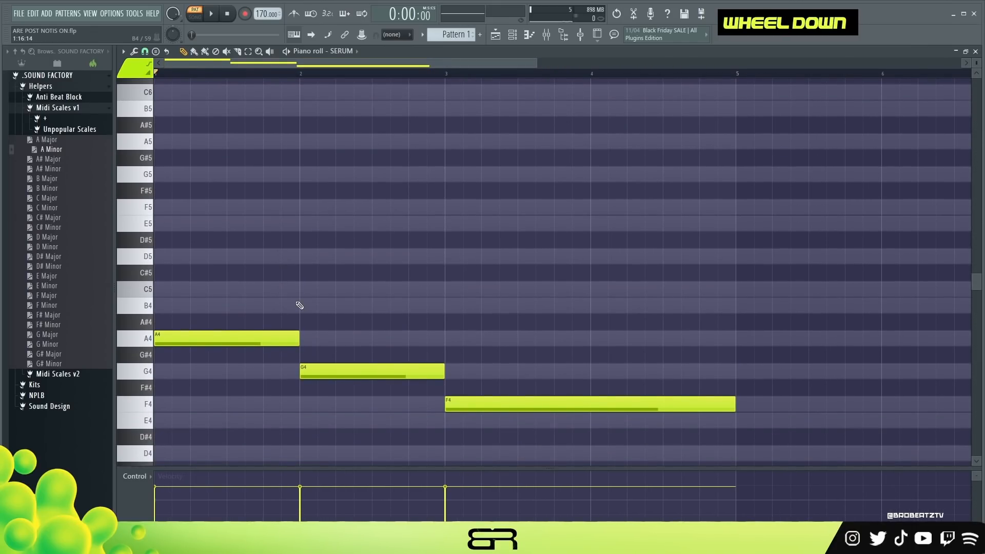
{"action": "scroll", "coordinate": [295, 313], "scroll_direction": "up", "scroll_amount": 2}
{"action": "scroll", "coordinate": [294, 364], "scroll_direction": "down", "scroll_amount": 2}
{"action": "left_click_drag", "start_coordinate": [299, 343], "coordinate": [267, 338]}
{"action": "left_click", "coordinate": [214, 337], "text": "ctrl"}
{"action": "right_click", "coordinate": [275, 322]}
{"action": "scroll", "coordinate": [226, 321], "scroll_direction": "down", "scroll_amount": 2}
{"action": "scroll", "coordinate": [226, 320], "scroll_direction": "up", "scroll_amount": 2}
Duplicate the first A4 note one octave up to A5 and again to A6
{"action": "left_click_drag", "start_coordinate": [205, 323], "coordinate": [194, 343], "text": "ctrl"}
{"action": "mouse_move", "coordinate": [176, 338]}
{"action": "left_mouse_down", "text": "shift"}
{"action": "mouse_move", "coordinate": [191, 338]}
{"action": "mouse_move", "coordinate": [174, 338]}
{"action": "left_mouse_up", "text": "shift"}
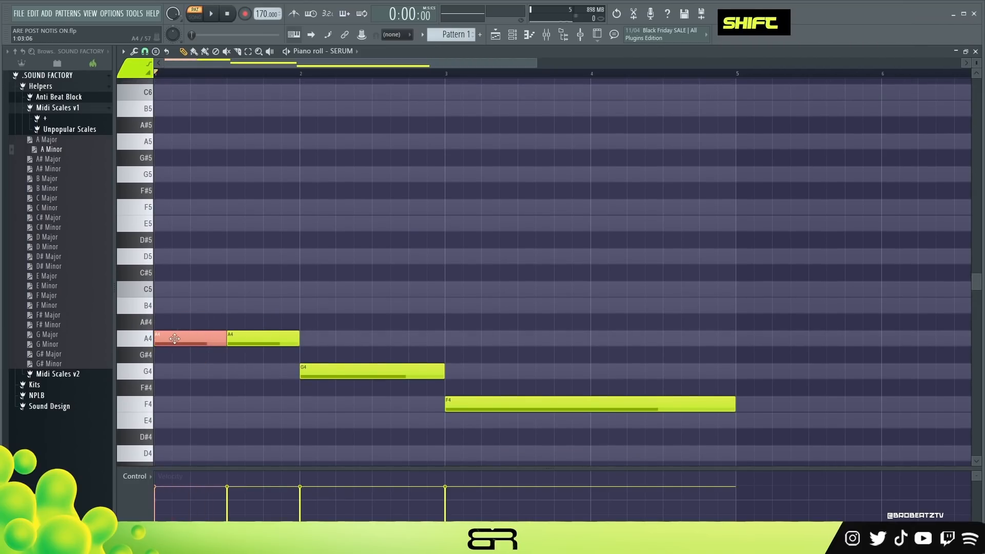
{"action": "key", "text": "ctrl+Up"}
{"action": "scroll", "coordinate": [214, 317], "scroll_direction": "up", "scroll_amount": 4}
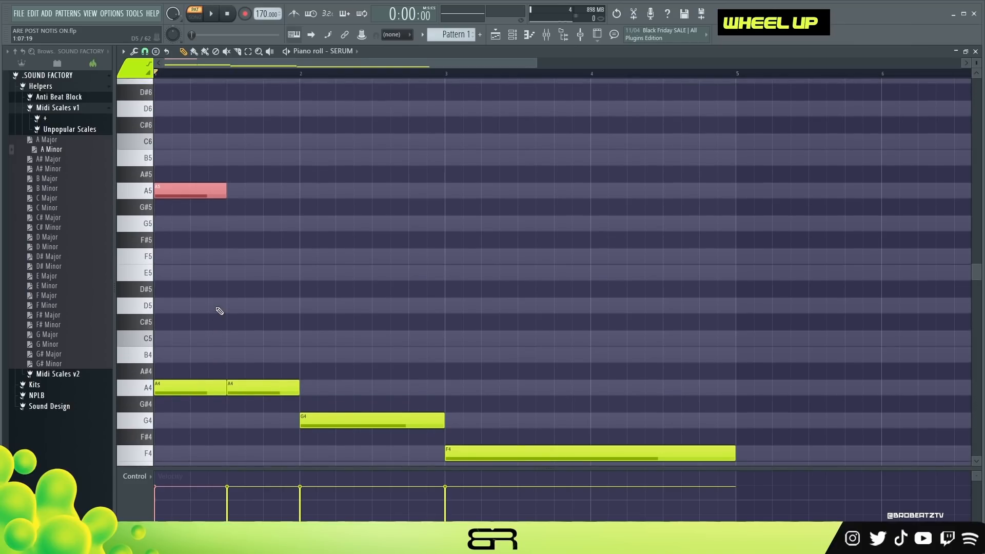
{"action": "scroll", "coordinate": [214, 354], "scroll_direction": "down", "scroll_amount": 2, "text": "alt"}
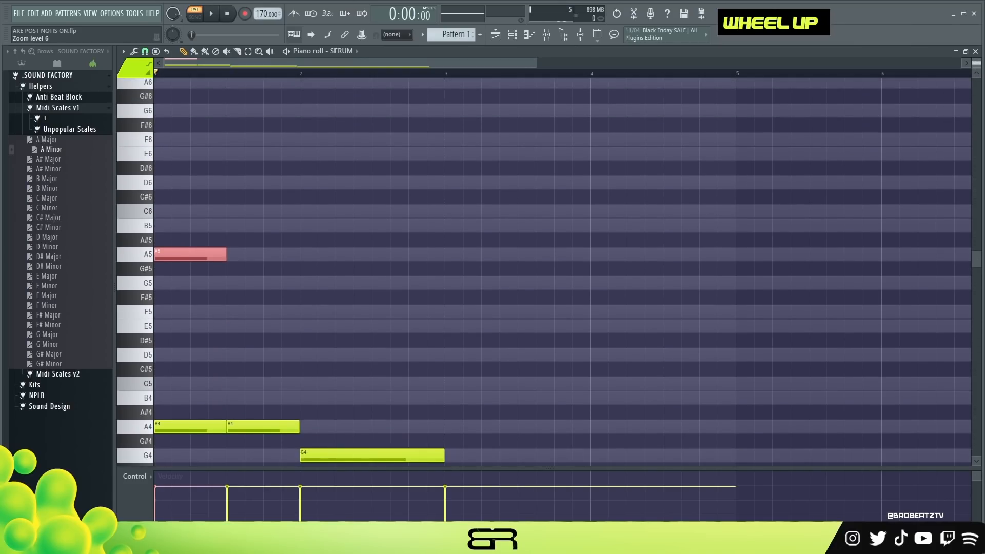
{"action": "left_click_drag", "start_coordinate": [538, 60], "coordinate": [486, 61]}
{"action": "mouse_move", "coordinate": [182, 252]}
{"action": "left_mouse_down", "text": "shift"}
{"action": "mouse_move", "coordinate": [239, 245]}
{"action": "mouse_move", "coordinate": [185, 252]}
{"action": "left_mouse_up", "text": "shift"}
{"action": "key", "text": "ctrl+Up"}
{"action": "scroll", "coordinate": [241, 274], "scroll_direction": "up", "scroll_amount": 2}
Add half-bar C6, E6 and G6 notes between A5 and A6 at the start of bar 1
{"action": "left_click_drag", "start_coordinate": [237, 148], "coordinate": [155, 277], "text": "ctrl"}
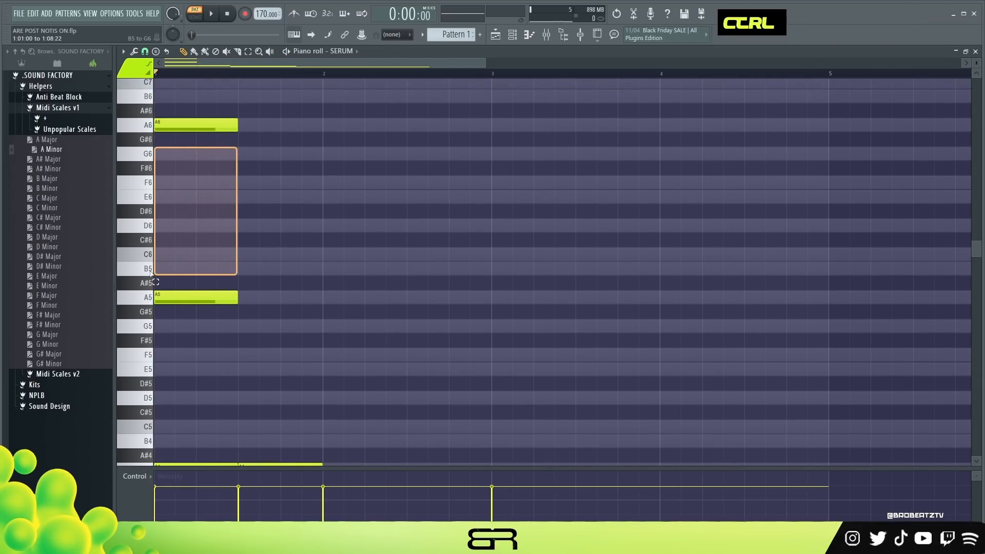
{"action": "scroll", "coordinate": [363, 244], "scroll_direction": "down", "scroll_amount": 3}
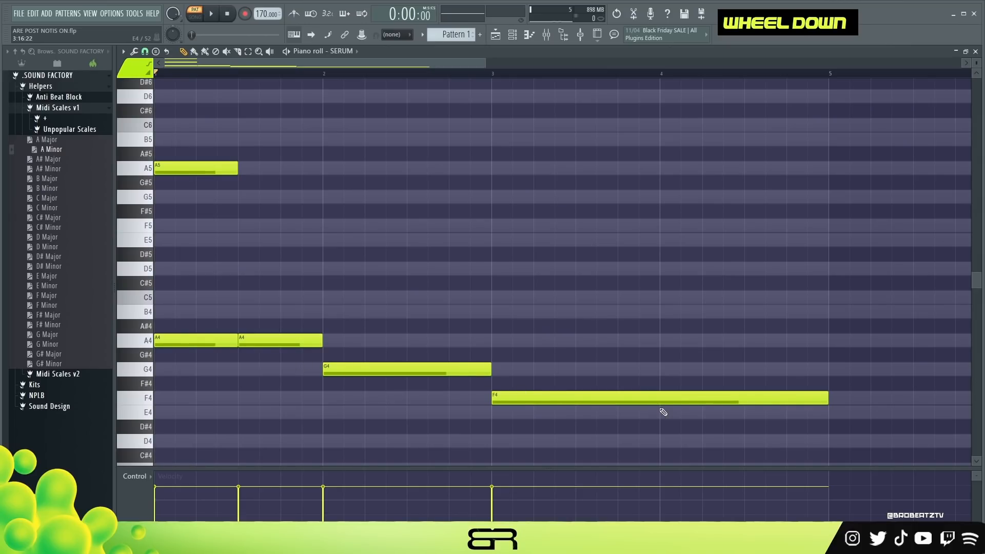
{"action": "scroll", "coordinate": [243, 297], "scroll_direction": "up", "scroll_amount": 4}
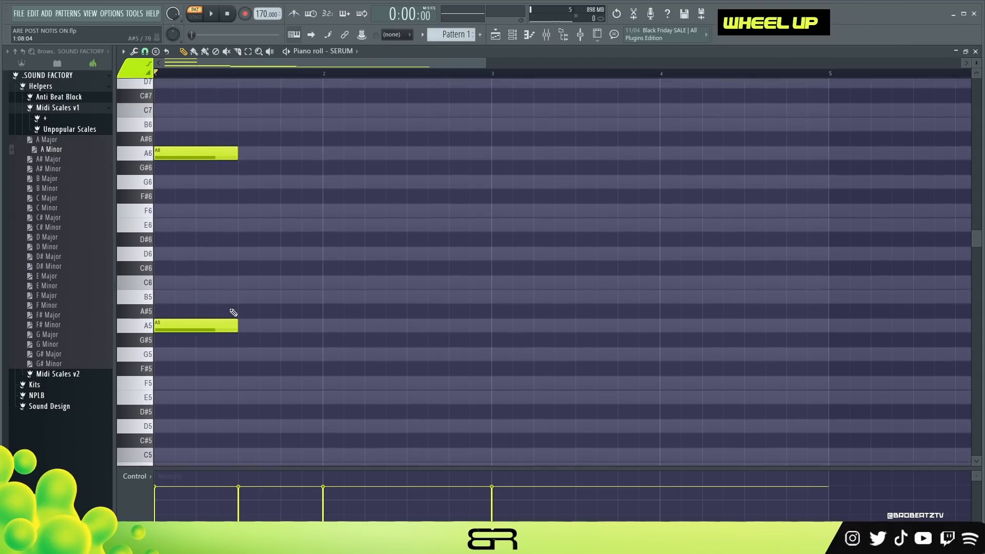
{"action": "left_click_drag", "start_coordinate": [181, 340], "coordinate": [165, 293]}
{"action": "left_click_drag", "start_coordinate": [165, 294], "coordinate": [162, 196]}
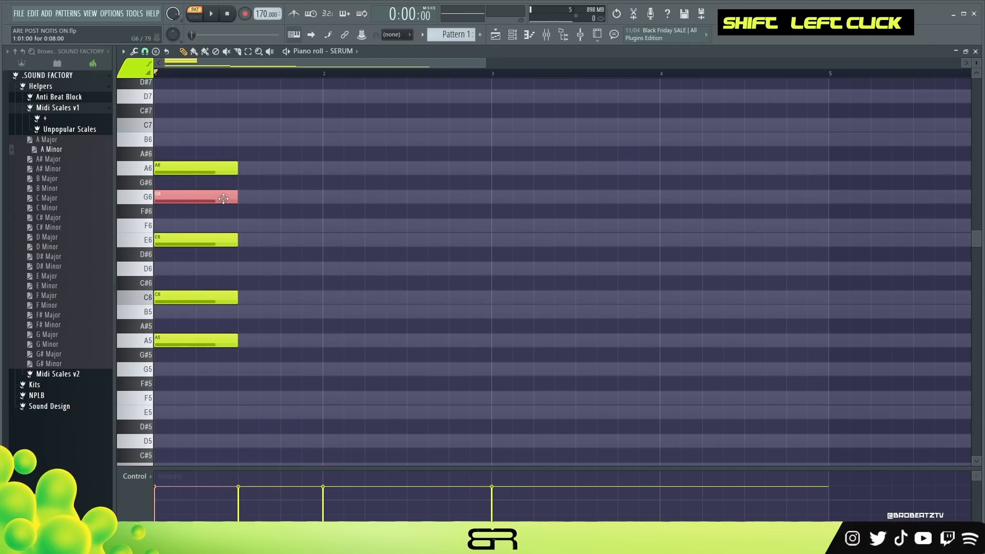
Duplicate the A5, C6, E6, G6 and A6 chord into the second half of bar 1 and play it back
{"action": "left_click_drag", "start_coordinate": [218, 105], "coordinate": [186, 347]}
{"action": "left_click_drag", "start_coordinate": [183, 343], "coordinate": [265, 346]}
{"action": "right_click", "coordinate": [309, 374]}
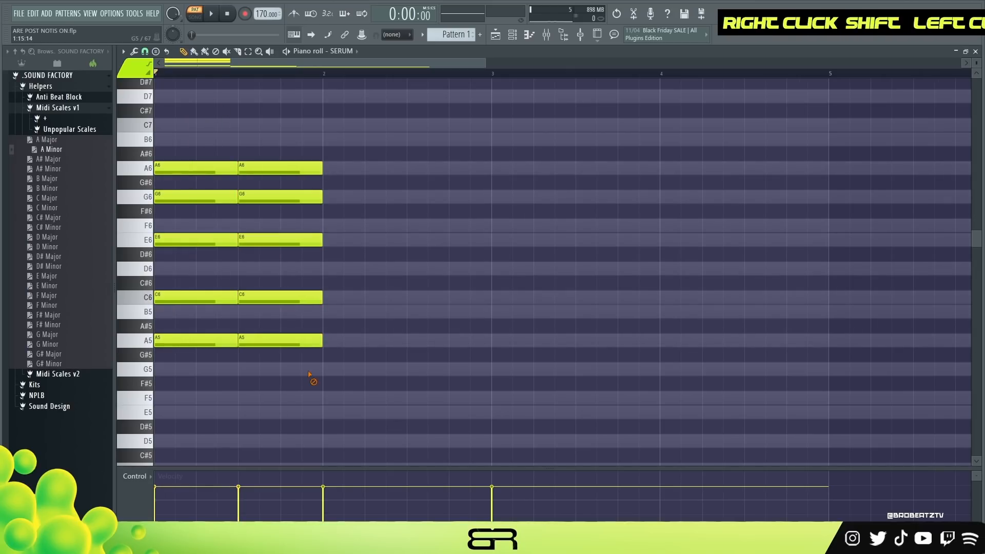
{"action": "key", "text": "space"}
{"action": "key", "text": "space"}
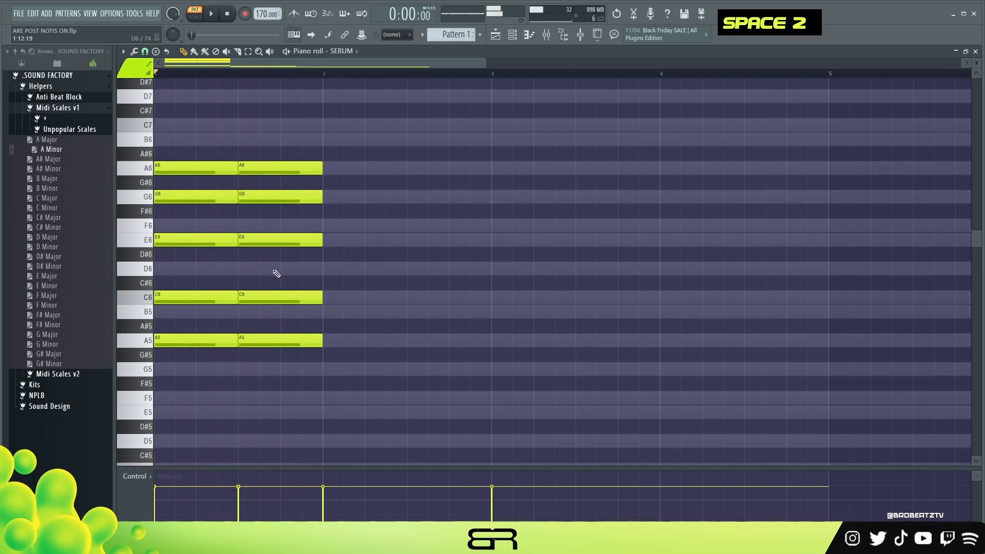
Delete the first E6 and the second G6 and A6 in bar 1, and extend the first A6 to 14 steps
{"action": "right_click", "coordinate": [221, 240]}
{"action": "right_click", "coordinate": [267, 198]}
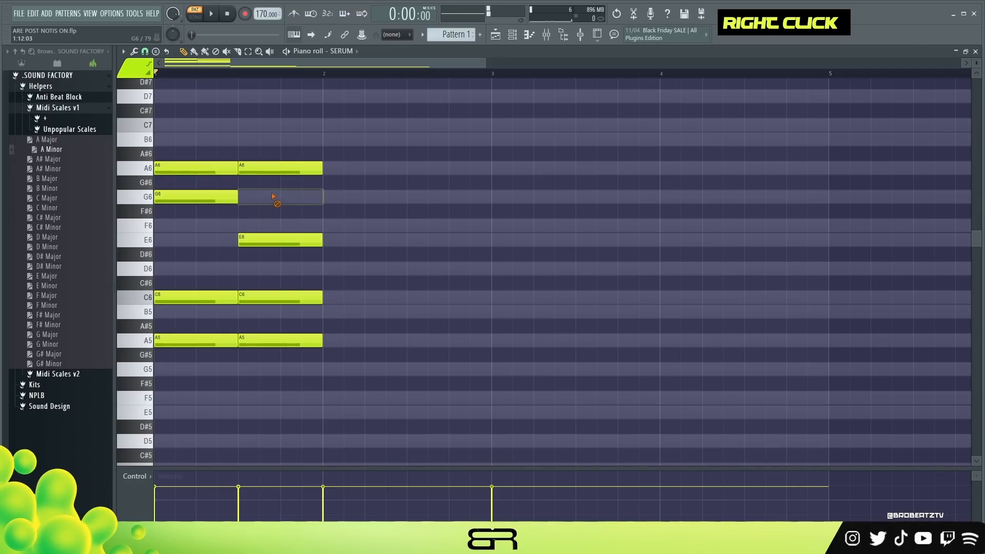
{"action": "right_click", "coordinate": [267, 168]}
{"action": "left_click_drag", "start_coordinate": [231, 168], "coordinate": [302, 168]}
{"action": "key", "text": "space"}
{"action": "key", "text": "space"}
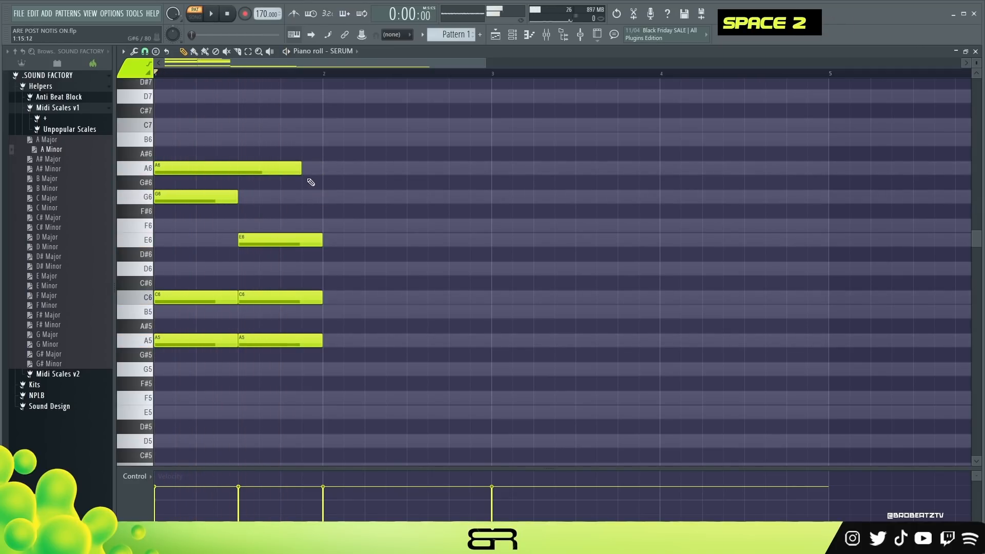
{"action": "key", "text": "space"}
{"action": "left_click", "coordinate": [331, 169]}
{"action": "key", "text": "space"}
{"action": "key", "text": "space"}
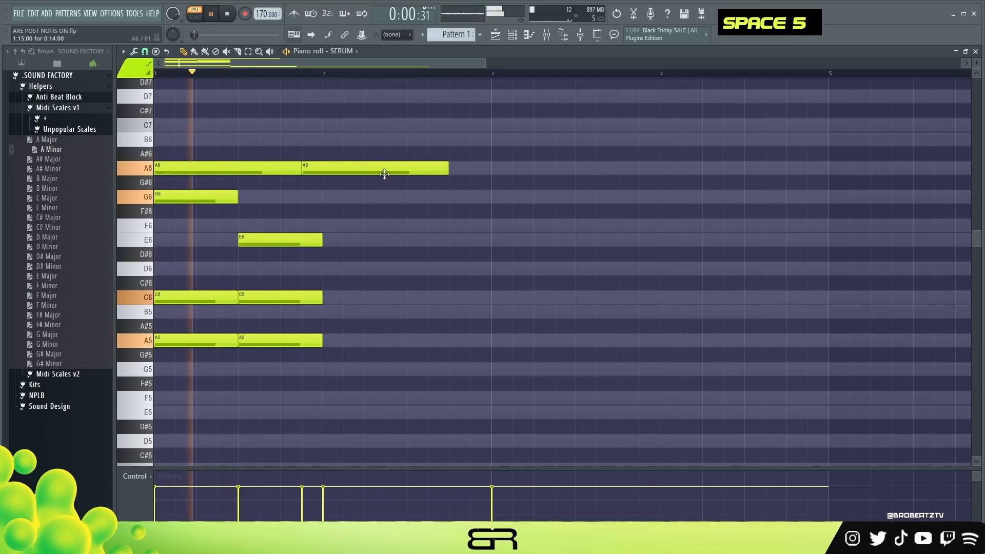
{"action": "key", "text": "space"}
{"action": "right_click", "coordinate": [385, 172]}
Add a second A6 note two steps long at the end of bar 1
{"action": "key", "text": "space"}
{"action": "left_click", "coordinate": [330, 171]}
{"action": "key", "text": "space"}
{"action": "left_click_drag", "start_coordinate": [448, 172], "coordinate": [323, 172]}
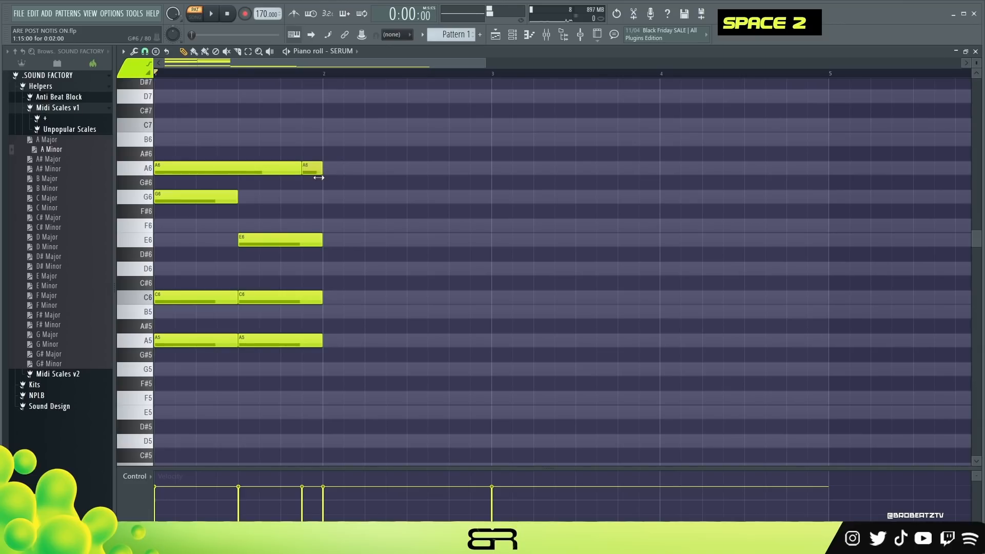
{"action": "right_click", "coordinate": [416, 231]}
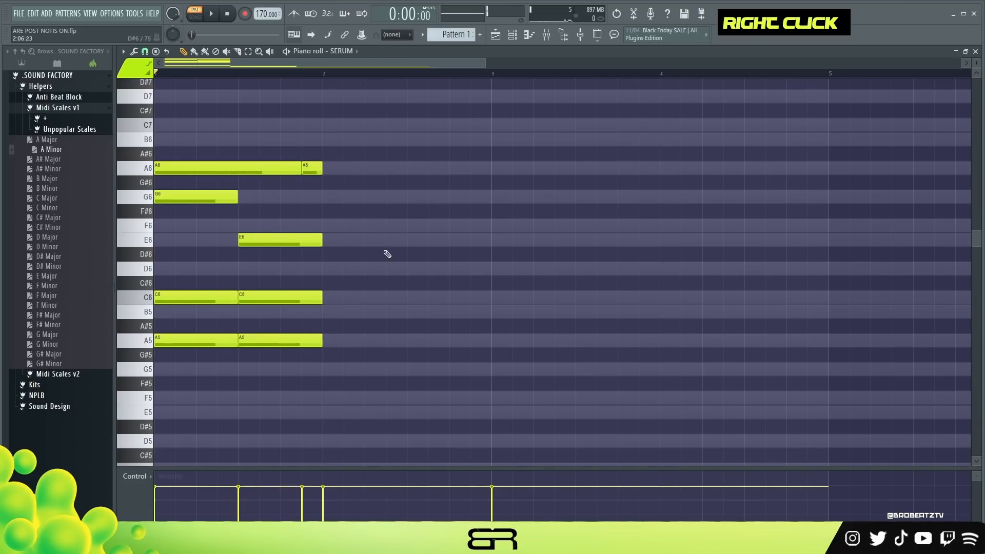
Play back the progression and add one-bar C5 and A5 notes in bar 4 above the held F4
{"action": "scroll", "coordinate": [382, 236], "scroll_direction": "down", "scroll_amount": 3}
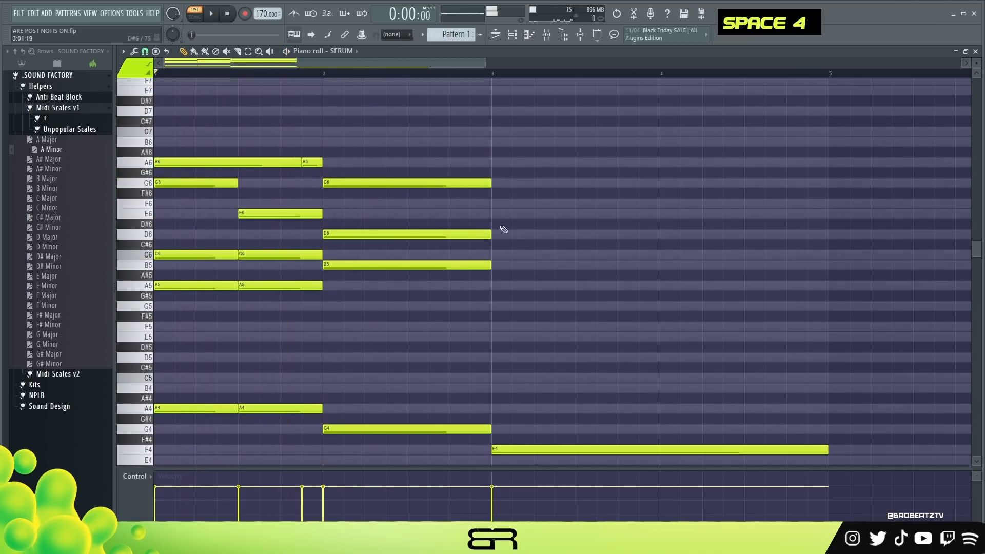
{"action": "key", "text": "space"}
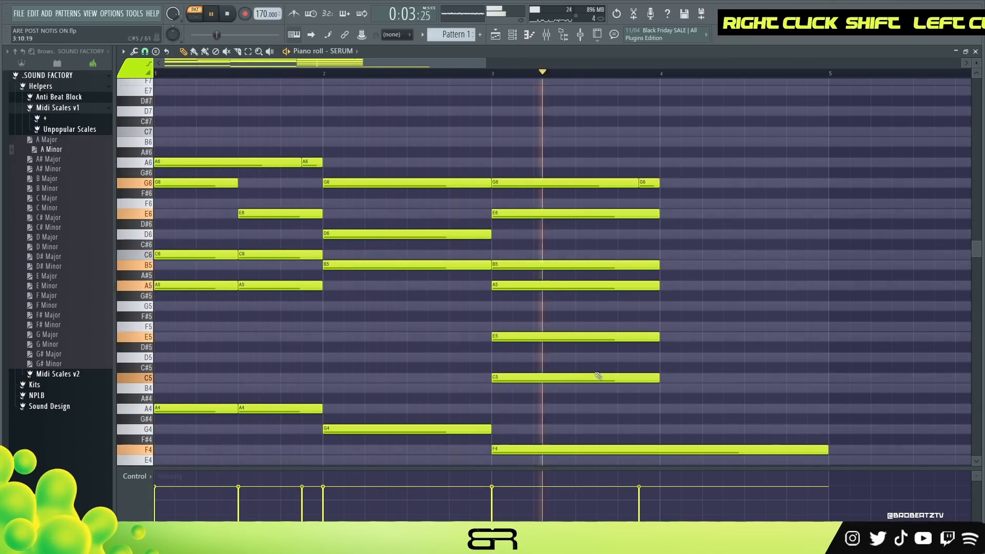
{"action": "left_click", "coordinate": [667, 378]}
{"action": "left_click", "coordinate": [666, 285]}
{"action": "scroll", "coordinate": [538, 210], "scroll_direction": "down", "scroll_amount": 3}
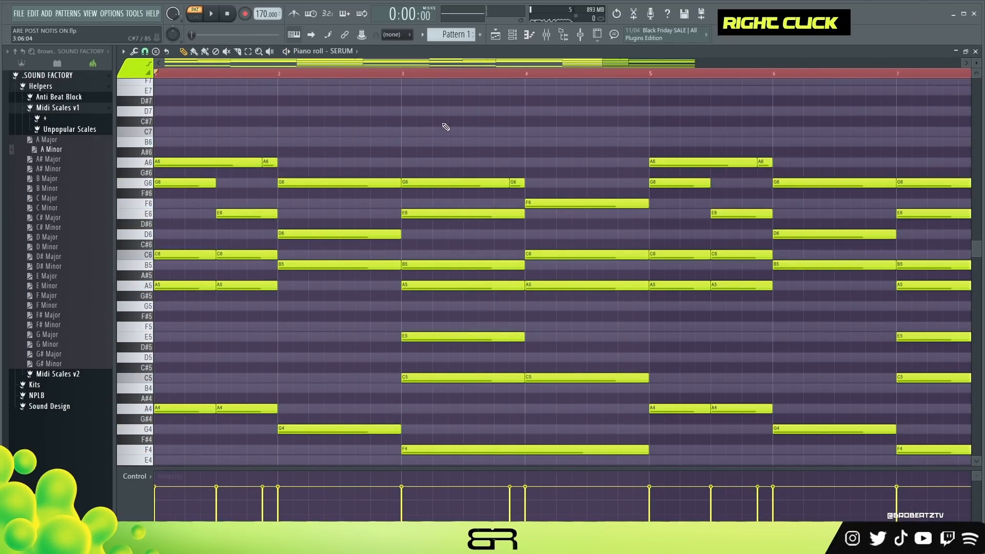
Play the whole chord progression from the start, stopping after the listen
{"action": "key", "text": "space"}
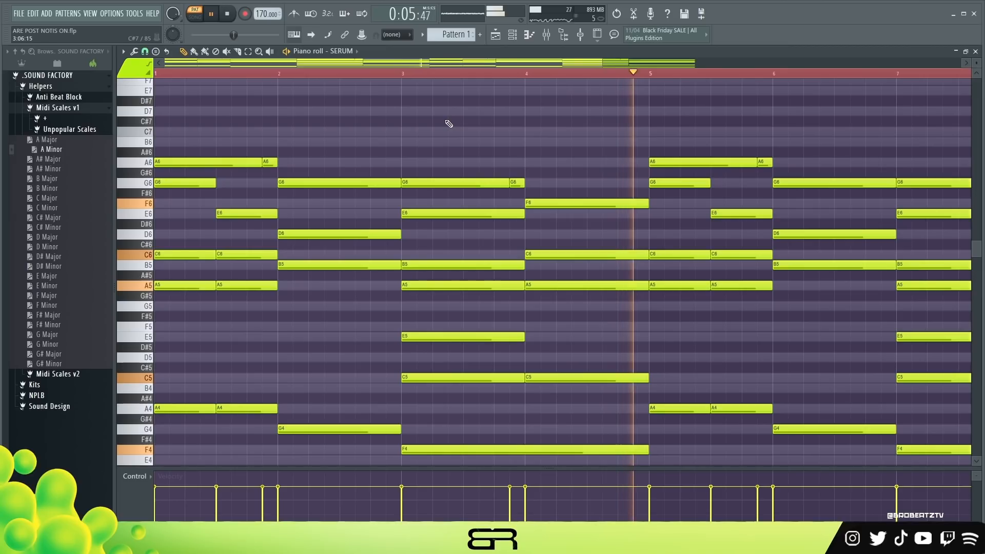
{"action": "key", "text": "space"}
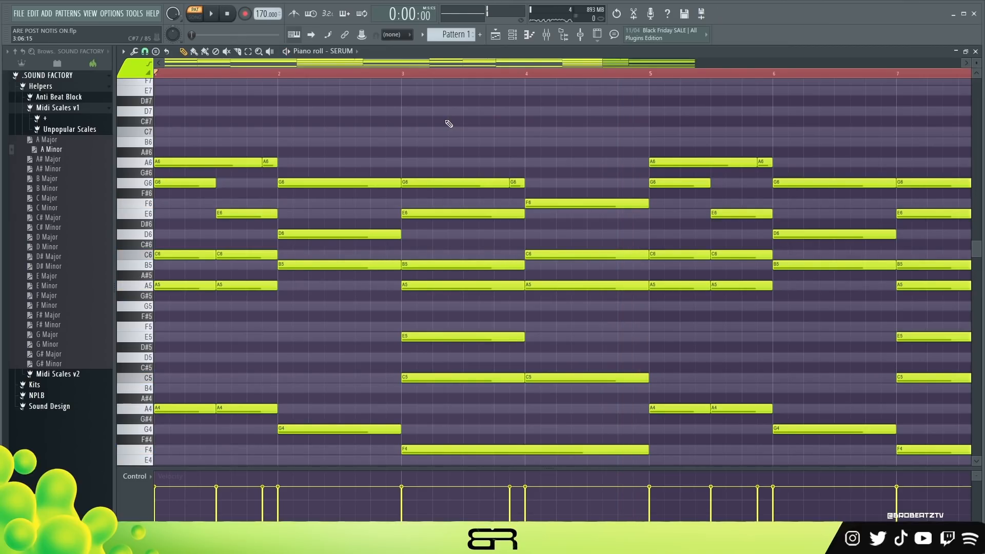
{"action": "right_click", "coordinate": [447, 122]}
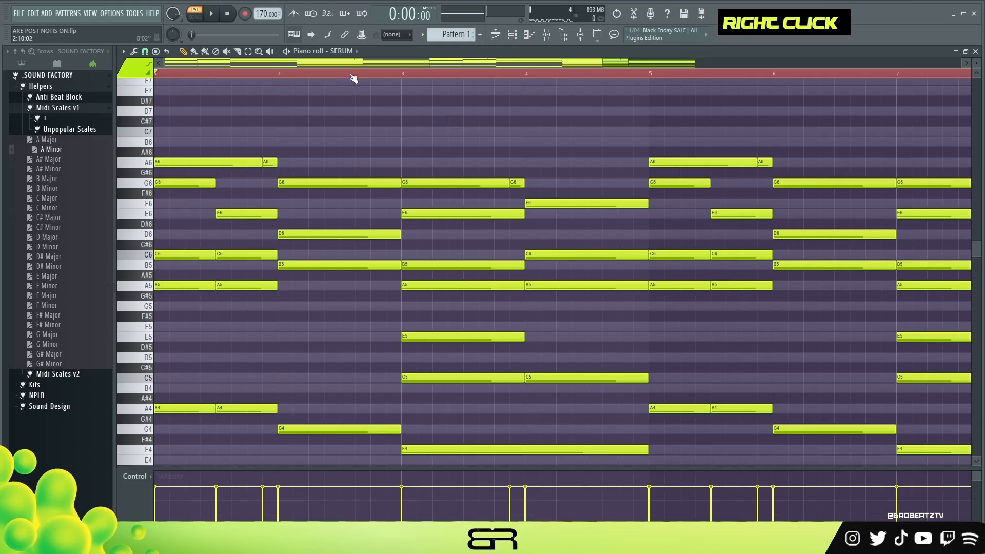
Save the project and clear the note selection
{"action": "key", "text": "ctrl+a"}
{"action": "key", "text": "ctrl+s"}
{"action": "right_click", "coordinate": [391, 92]}
{"action": "right_click", "coordinate": [510, 113]}
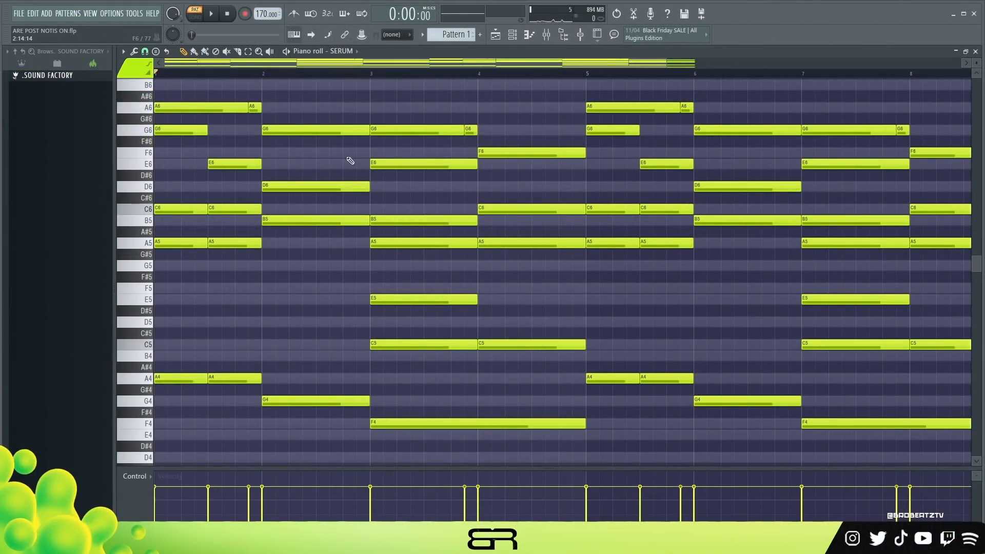
Copy the notes of bars 1 to 5 and lower all notes in this piano roll by one octave
{"action": "left_click_drag", "start_coordinate": [688, 82], "coordinate": [135, 432]}
{"action": "key", "text": "ctrl+c"}
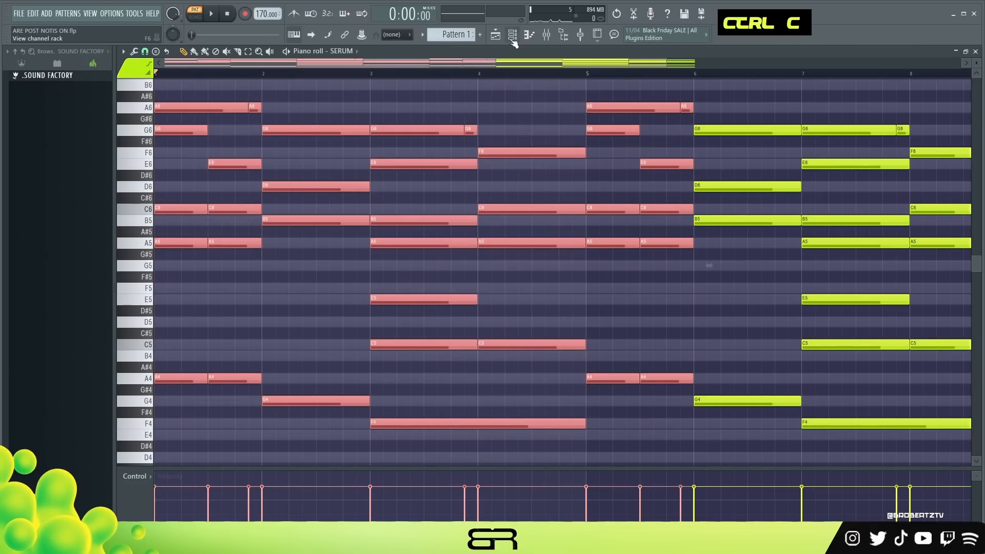
{"action": "key", "text": "ctrl+Down"}
{"action": "key", "text": "ctrl+z"}
{"action": "key", "text": "ctrl+a"}
{"action": "key", "text": "ctrl+Down"}
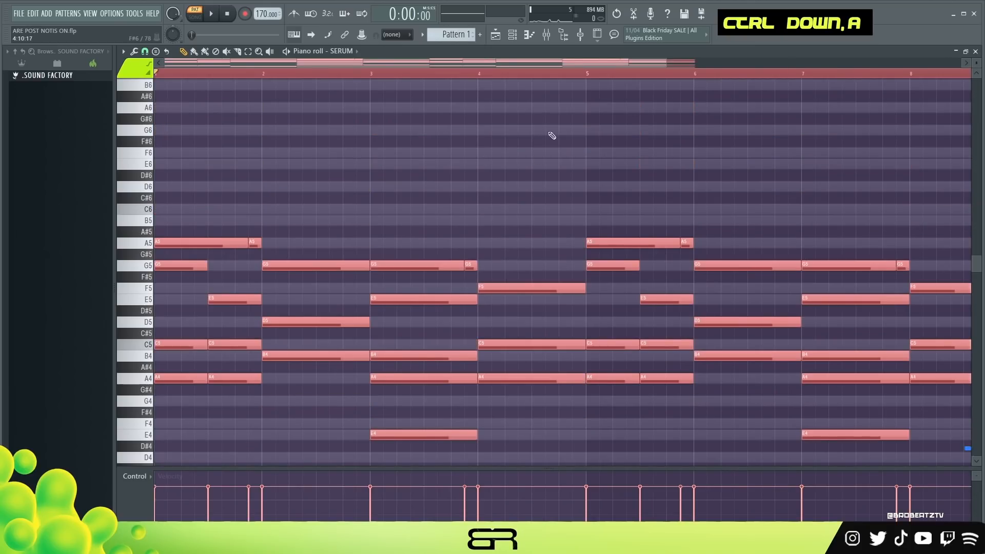
Paste the copied chord notes into another Serum channel's piano roll
{"action": "left_click", "coordinate": [512, 43]}
{"action": "right_click", "coordinate": [458, 203]}
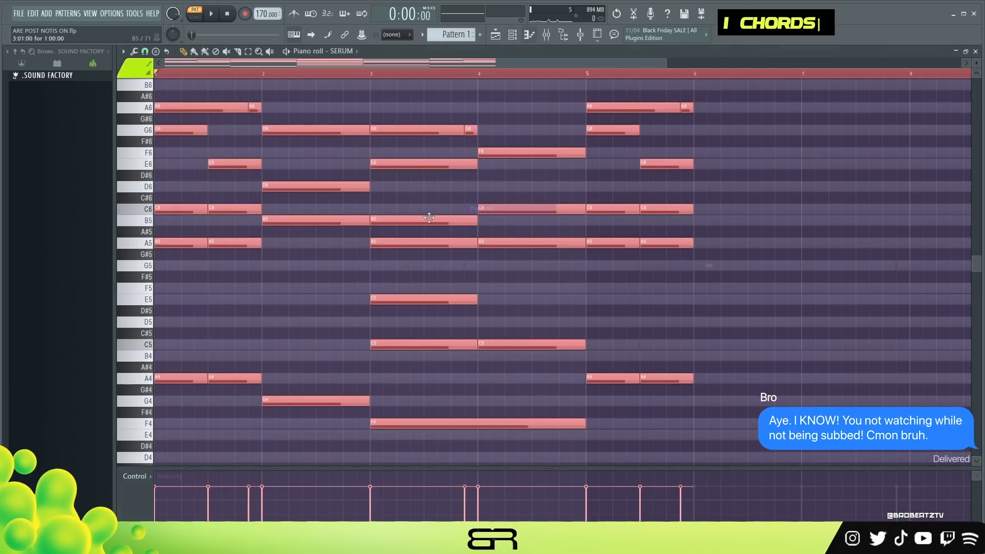
{"action": "left_click_drag", "start_coordinate": [668, 63], "coordinate": [499, 64]}
{"action": "scroll", "coordinate": [456, 137], "scroll_direction": "up", "scroll_amount": 2}
{"action": "right_click", "coordinate": [451, 137]}
Raise bar 1's A5, C6, E6 and G6 chord notes by two octaves
{"action": "left_click_drag", "start_coordinate": [296, 149], "coordinate": [166, 314]}
{"action": "key", "text": "ctrl+Up"}
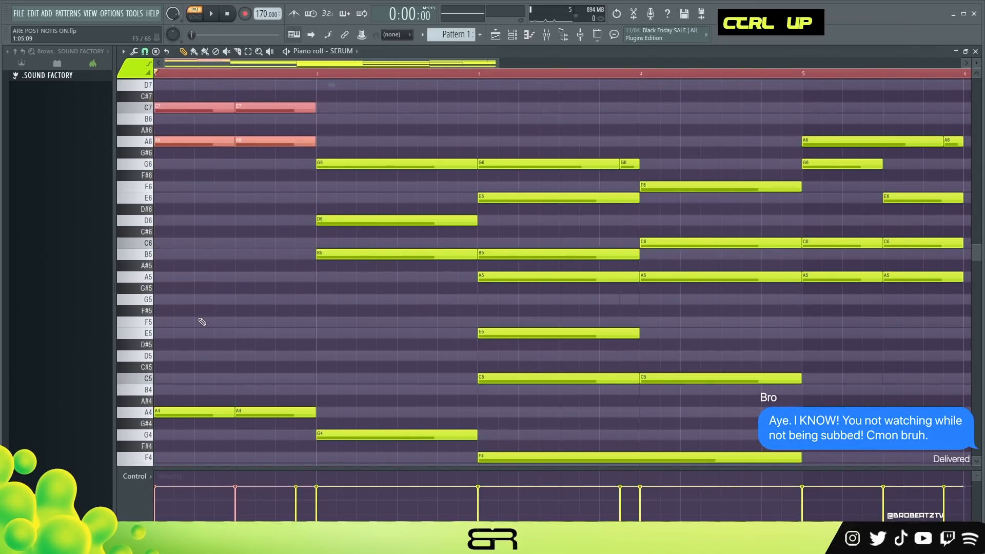
{"action": "key", "text": "ctrl+Up"}
{"action": "scroll", "coordinate": [222, 303], "scroll_direction": "up", "scroll_amount": 8}
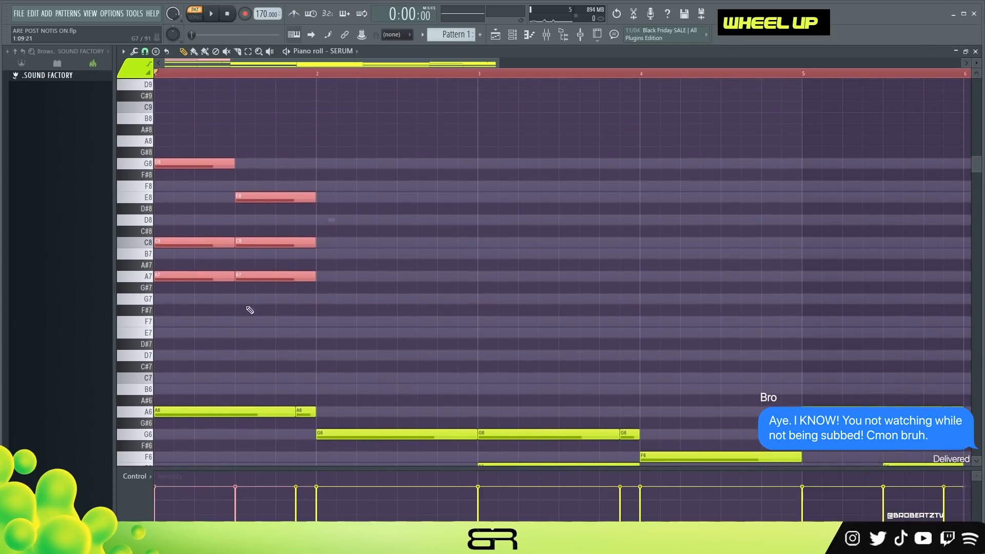
{"action": "right_click", "coordinate": [248, 307]}
Lower all notes in this piano roll by one octave
{"action": "scroll", "coordinate": [287, 261], "scroll_direction": "down", "scroll_amount": 1}
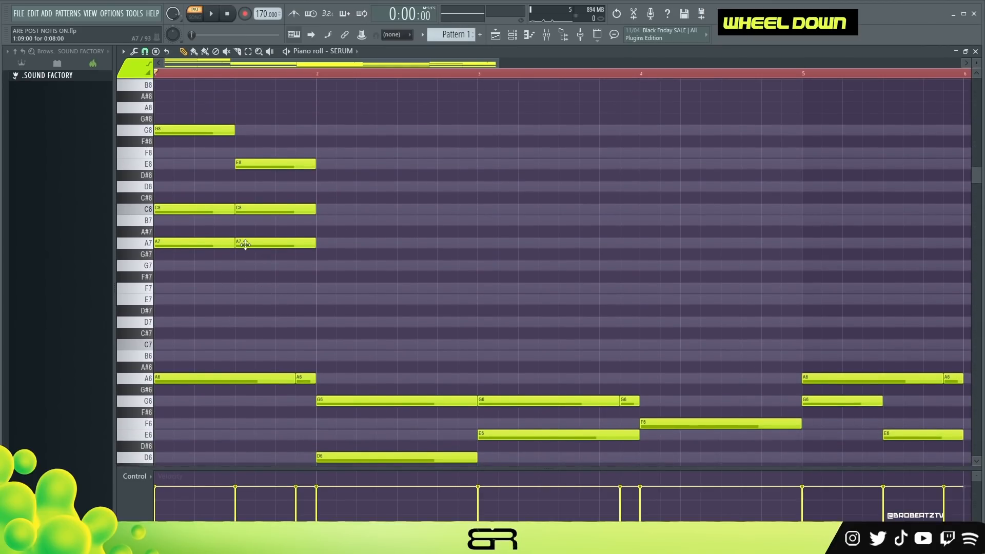
{"action": "key", "text": "ctrl+a"}
{"action": "key", "text": "ctrl+Down"}
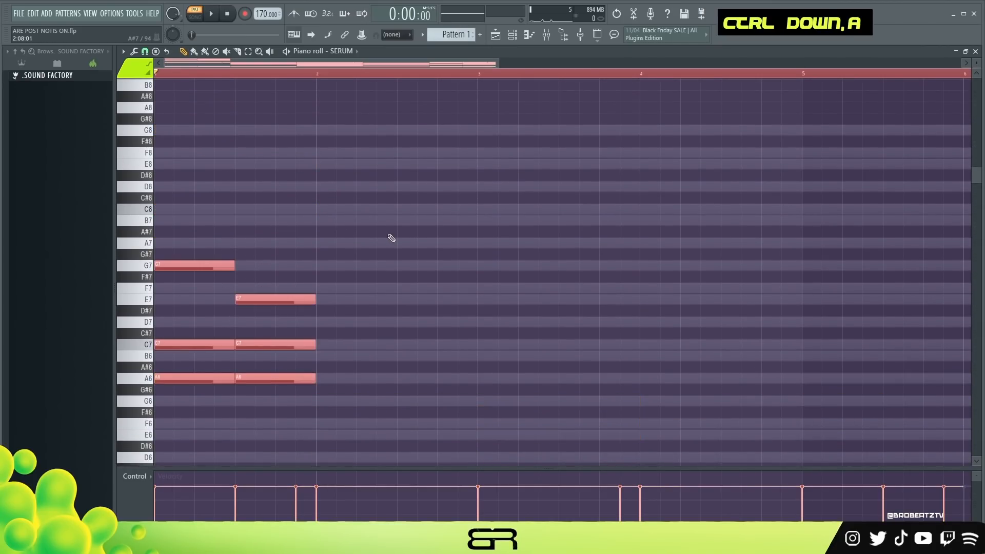
Move the upper G7 note to the second half of bar 1 and delete the E7 note there
{"action": "scroll", "coordinate": [382, 267], "scroll_direction": "down", "scroll_amount": 4}
{"action": "right_click", "coordinate": [317, 291]}
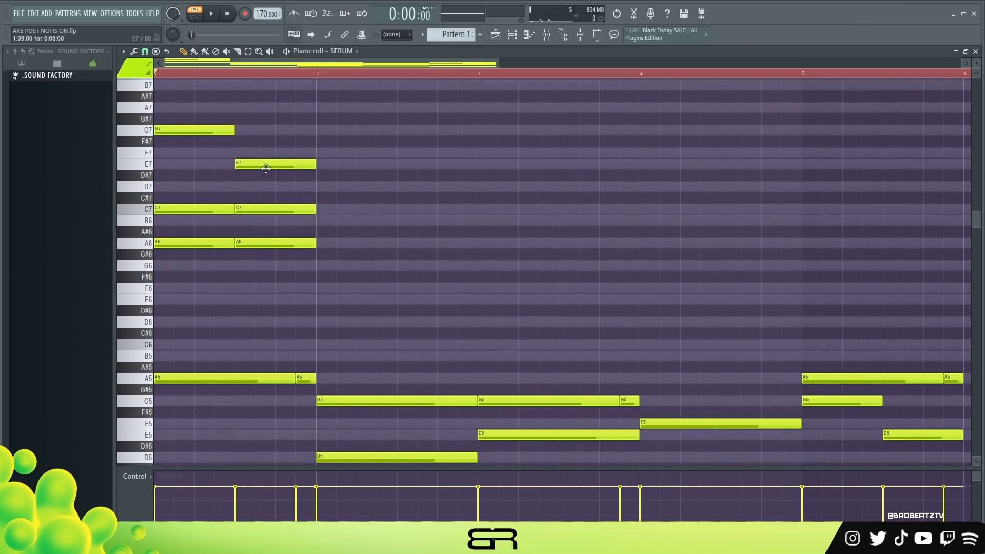
{"action": "left_click_drag", "start_coordinate": [205, 131], "coordinate": [286, 130]}
{"action": "left_click_drag", "start_coordinate": [232, 92], "coordinate": [324, 157], "text": "ctrl"}
{"action": "right_click", "coordinate": [320, 204]}
{"action": "right_click", "coordinate": [277, 166]}
Place short C7 and B6 notes leading into bar 1's G7 and delete the remaining long A6 and C7 notes
{"action": "mouse_move", "coordinate": [232, 210]}
{"action": "left_mouse_down"}
{"action": "mouse_move", "coordinate": [166, 212]}
{"action": "mouse_move", "coordinate": [219, 213]}
{"action": "mouse_move", "coordinate": [202, 211]}
{"action": "left_mouse_up"}
{"action": "left_click", "coordinate": [221, 221]}
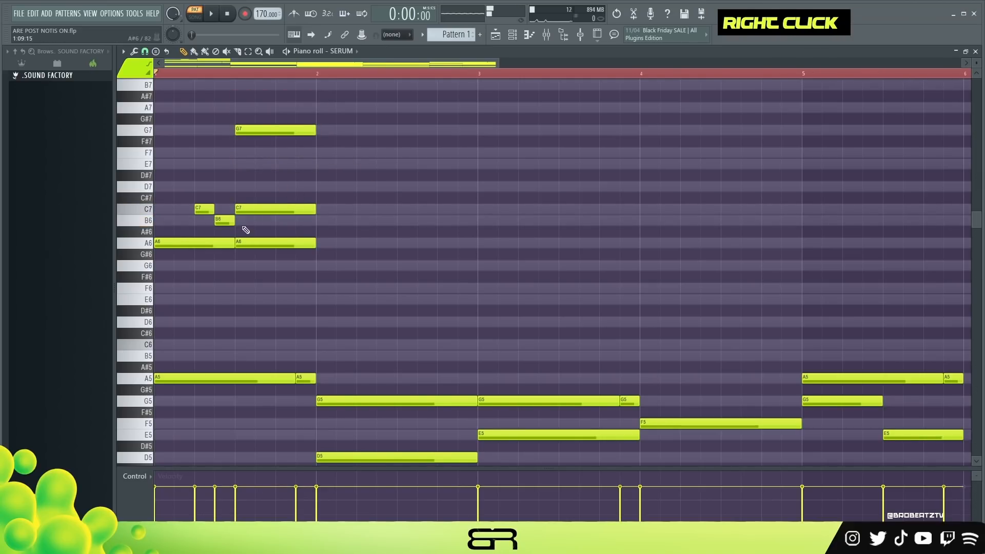
{"action": "right_click", "coordinate": [246, 239]}
{"action": "right_click", "coordinate": [256, 211]}
{"action": "key", "text": "space"}
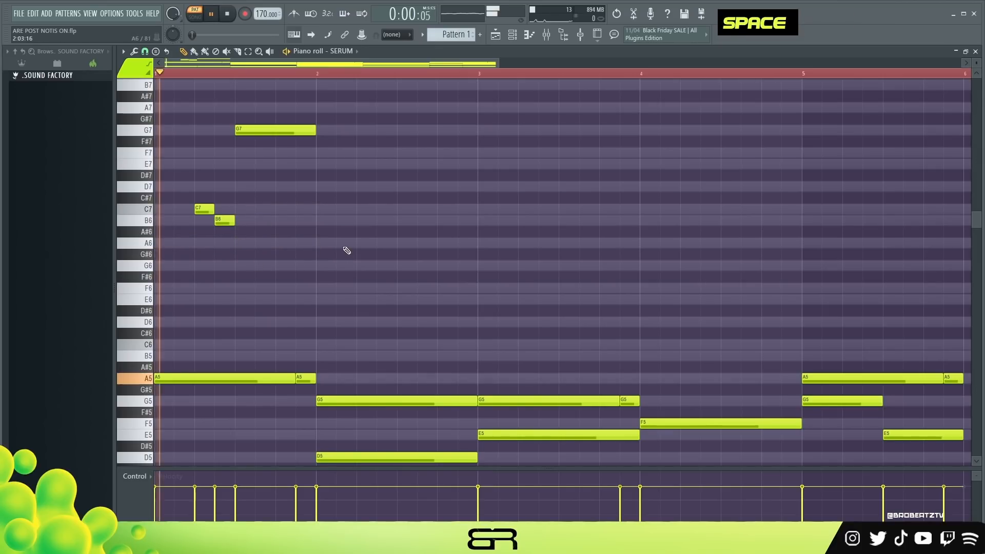
{"action": "key", "text": "space"}
{"action": "key", "text": "space"}
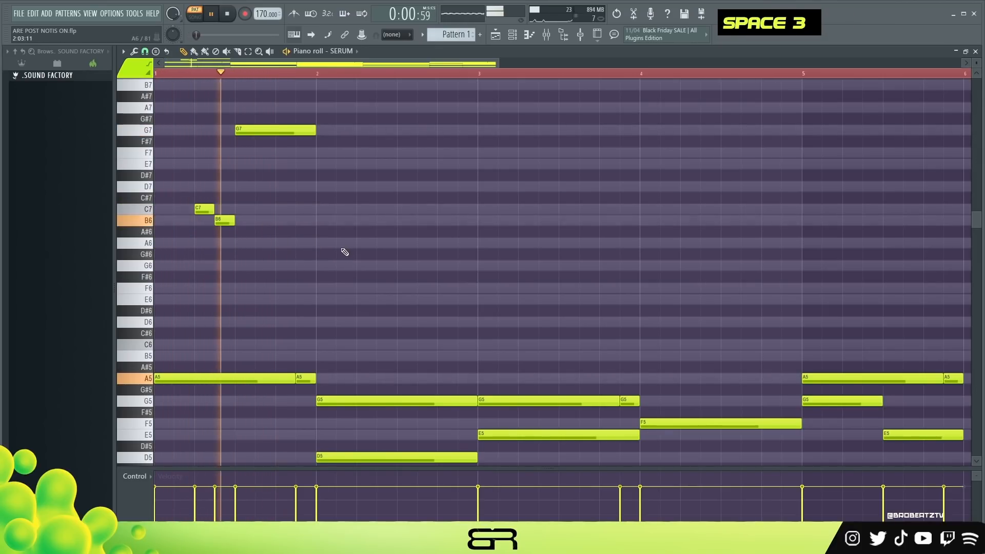
{"action": "key", "text": "space"}
{"action": "left_click_drag", "start_coordinate": [315, 93], "coordinate": [200, 249]}
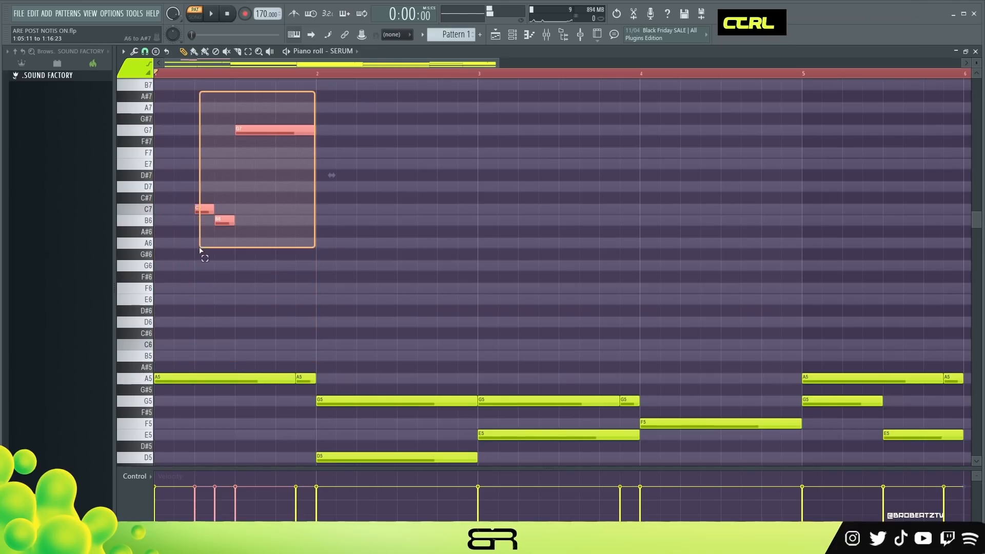
{"action": "left_click_drag", "start_coordinate": [201, 208], "coordinate": [242, 210]}
{"action": "key", "text": "ctrl+z"}
Copy bar 1's C7, B6 and G7 notes into bar 2 five semitones higher and lower the copied long note to B7
{"action": "left_click_drag", "start_coordinate": [189, 128], "coordinate": [257, 231]}
{"action": "left_click_drag", "start_coordinate": [207, 212], "coordinate": [369, 153]}
{"action": "scroll", "coordinate": [439, 228], "scroll_direction": "up", "scroll_amount": 3}
{"action": "right_click", "coordinate": [407, 226]}
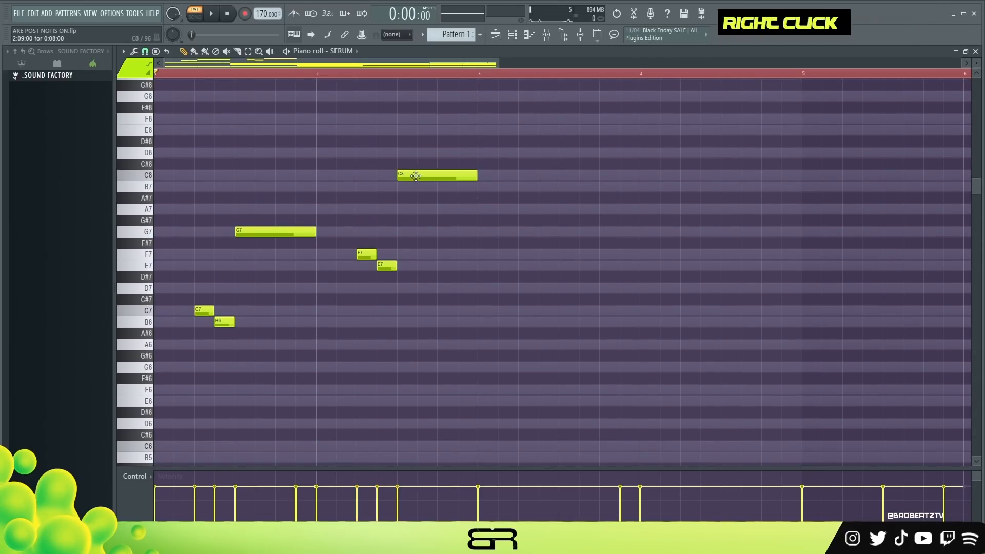
{"action": "left_click_drag", "start_coordinate": [419, 176], "coordinate": [423, 188]}
Add A6 notes to bar 2, copy the two-bar melody into bars 3 and 4, clearing the lower chord notes
{"action": "scroll", "coordinate": [449, 282], "scroll_direction": "down", "scroll_amount": 4}
{"action": "scroll", "coordinate": [346, 283], "scroll_direction": "up", "scroll_amount": 1}
{"action": "left_click_drag", "start_coordinate": [411, 155], "coordinate": [301, 195]}
{"action": "right_click", "coordinate": [349, 153], "text": "ctrl"}
{"action": "scroll", "coordinate": [404, 74], "scroll_direction": "down", "scroll_amount": 6}
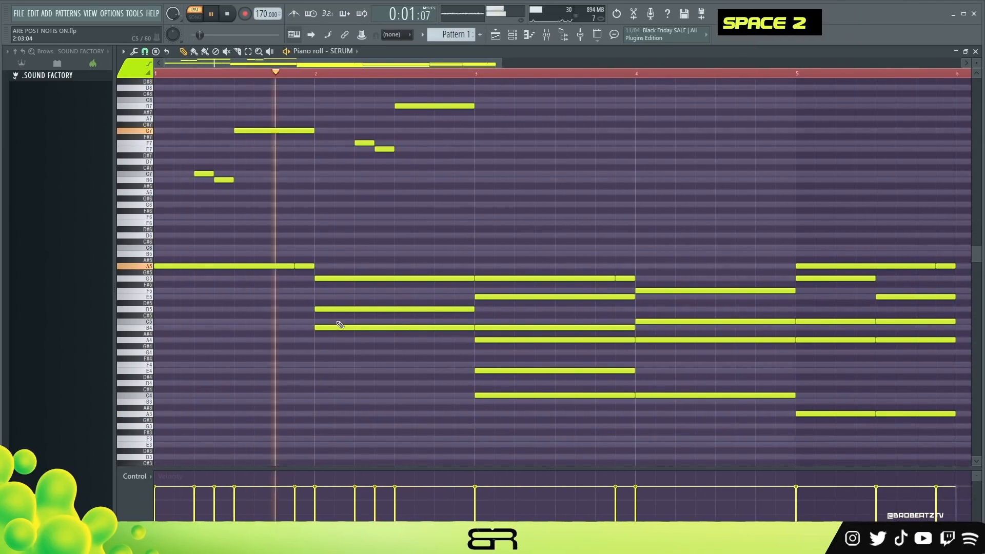
{"action": "scroll", "coordinate": [357, 313], "scroll_direction": "up", "scroll_amount": 3}
{"action": "scroll", "coordinate": [641, 397], "scroll_direction": "down", "scroll_amount": 7}
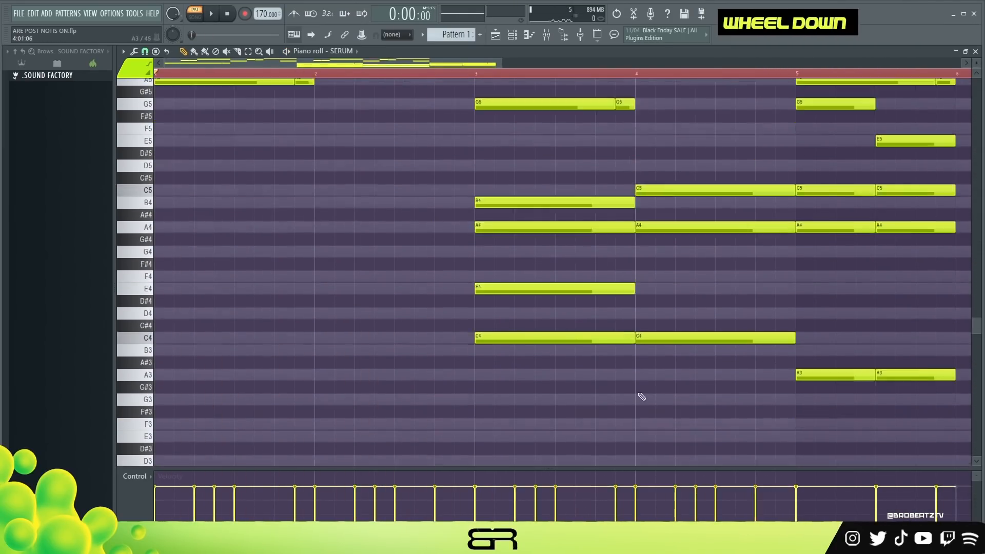
{"action": "scroll", "coordinate": [641, 74], "scroll_direction": "down", "scroll_amount": 2}
{"action": "key", "text": "space"}
{"action": "scroll", "coordinate": [641, 308], "scroll_direction": "up", "scroll_amount": 8}
{"action": "scroll", "coordinate": [970, 70], "scroll_direction": "down", "scroll_amount": 1}
Duplicate the four-bar melody into bars 5 to 8 and set the playback start at bar 5
{"action": "key", "text": "space"}
{"action": "key", "text": "space"}
{"action": "key", "text": "ctrl+b"}
{"action": "scroll", "coordinate": [670, 65], "scroll_direction": "up", "scroll_amount": 3}
{"action": "left_click", "coordinate": [242, 73]}
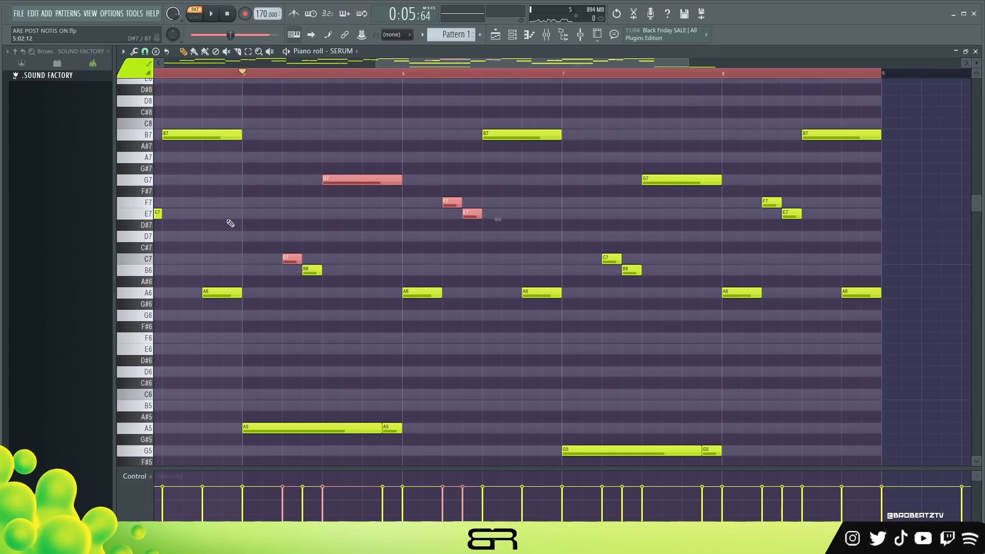
Add short E7 and D7 notes to the second half of bar 5
{"action": "right_click", "coordinate": [320, 245]}
{"action": "left_click", "coordinate": [344, 214]}
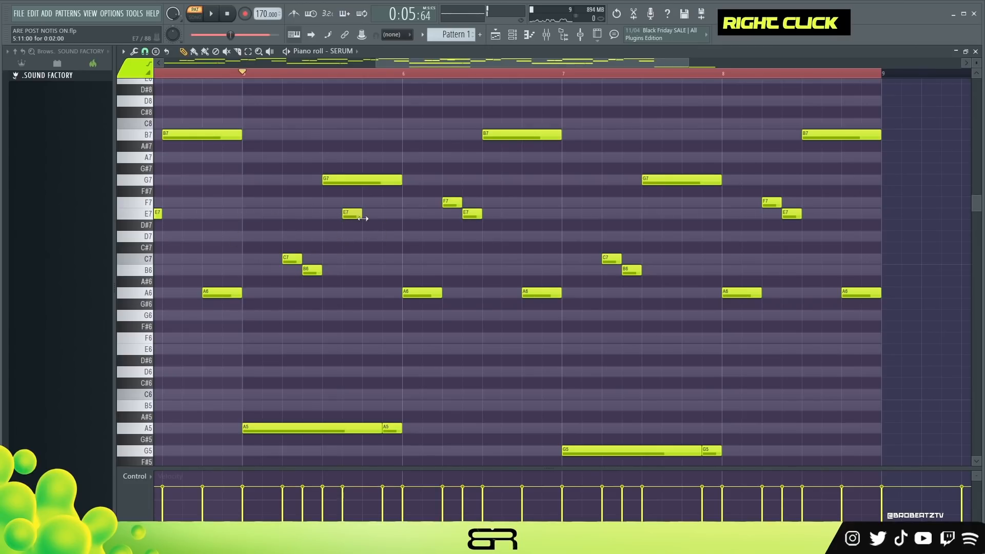
{"action": "left_click", "coordinate": [384, 237]}
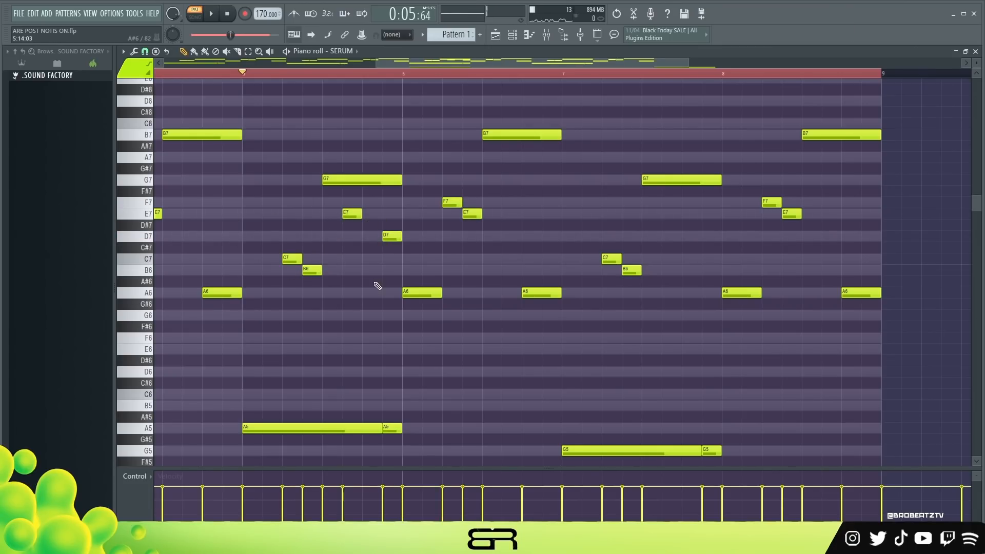
{"action": "left_click", "coordinate": [487, 156]}
{"action": "left_click", "coordinate": [527, 167]}
{"action": "left_click", "coordinate": [548, 179]}
{"action": "right_click", "coordinate": [532, 168]}
{"action": "right_click", "coordinate": [497, 157]}
{"action": "right_click", "coordinate": [561, 181]}
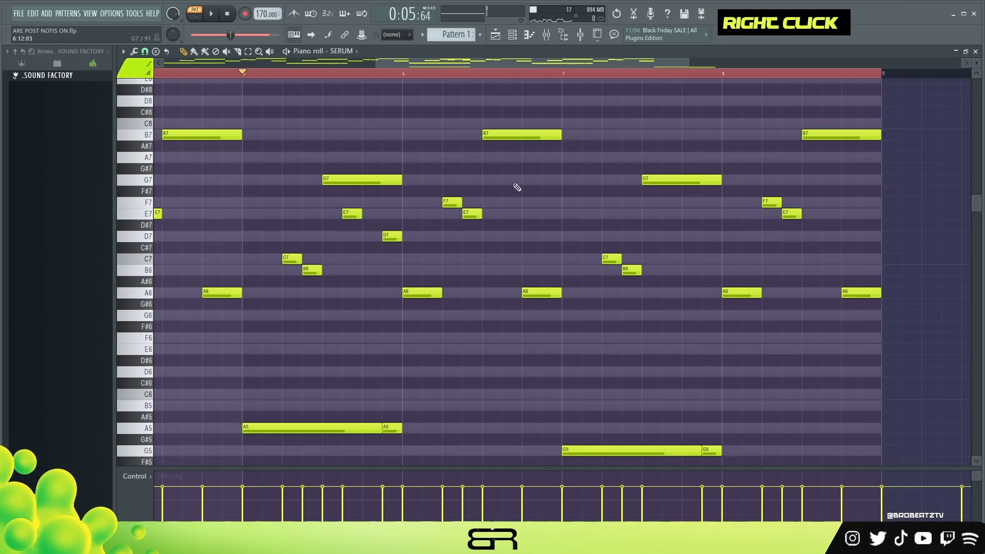
Shorten bar 6's B7 note and add a short G7 note directly after it
{"action": "left_click", "coordinate": [505, 183]}
{"action": "left_click_drag", "start_coordinate": [559, 135], "coordinate": [501, 135]}
{"action": "key", "text": "space"}
{"action": "key", "text": "space"}
{"action": "key", "text": "space"}
Shorten bar 5's G7 note to end where D7 starts and add a short E7 note near the end of bar 6
{"action": "left_click_drag", "start_coordinate": [400, 180], "coordinate": [381, 180]}
{"action": "left_click", "coordinate": [549, 236]}
{"action": "key", "text": "space"}
{"action": "key", "text": "space"}
{"action": "key", "text": "space"}
{"action": "left_click_drag", "start_coordinate": [555, 237], "coordinate": [554, 213]}
{"action": "key", "text": "space"}
{"action": "key", "text": "space"}
Vary bar 7 with C7 and D7 at its start and copied E7 and D7 notes, and add a tiny E7 before bar 8's F7
{"action": "left_click", "coordinate": [565, 259]}
{"action": "left_click", "coordinate": [577, 236]}
{"action": "left_click_drag", "start_coordinate": [352, 214], "coordinate": [672, 213]}
{"action": "left_click", "coordinate": [765, 214]}
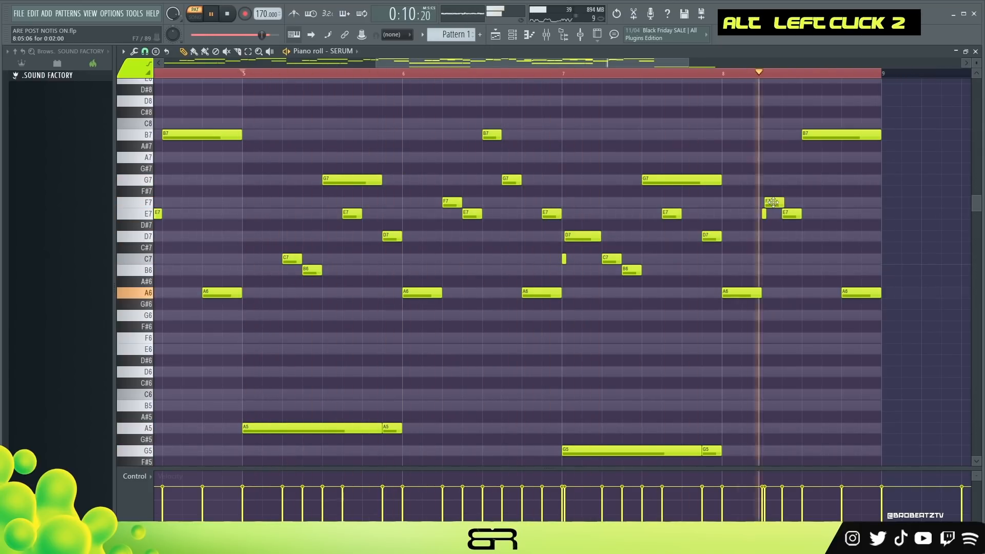
Replace bar 8's B7 with a C7 note, copy E7 to the bar's end and shift the last A6 earlier
{"action": "right_click", "coordinate": [820, 135]}
{"action": "left_click", "coordinate": [815, 259]}
{"action": "left_click_drag", "start_coordinate": [819, 264], "coordinate": [835, 260]}
{"action": "left_click_drag", "start_coordinate": [788, 213], "coordinate": [867, 210]}
{"action": "left_click_drag", "start_coordinate": [871, 292], "coordinate": [851, 292]}
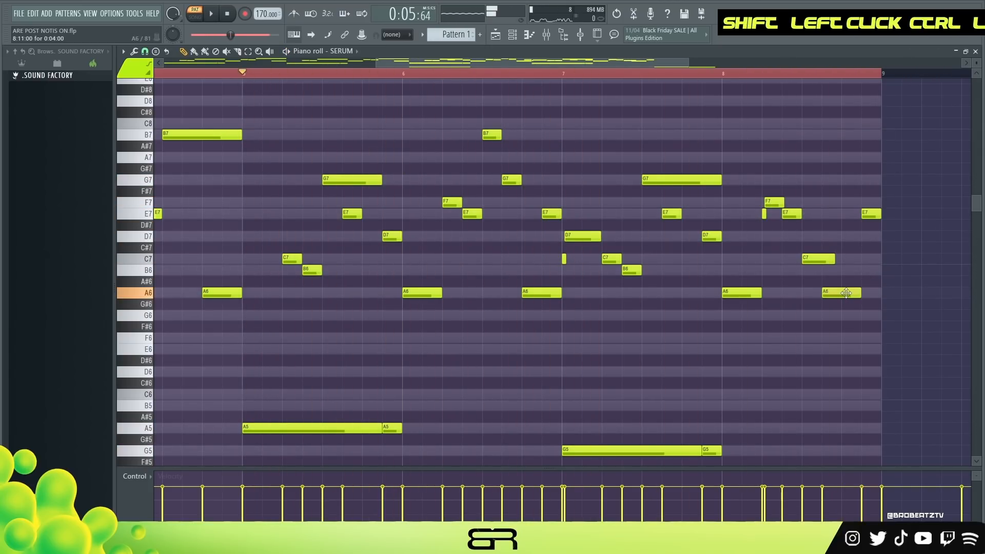
{"action": "key", "text": "space"}
{"action": "right_click", "coordinate": [657, 127]}
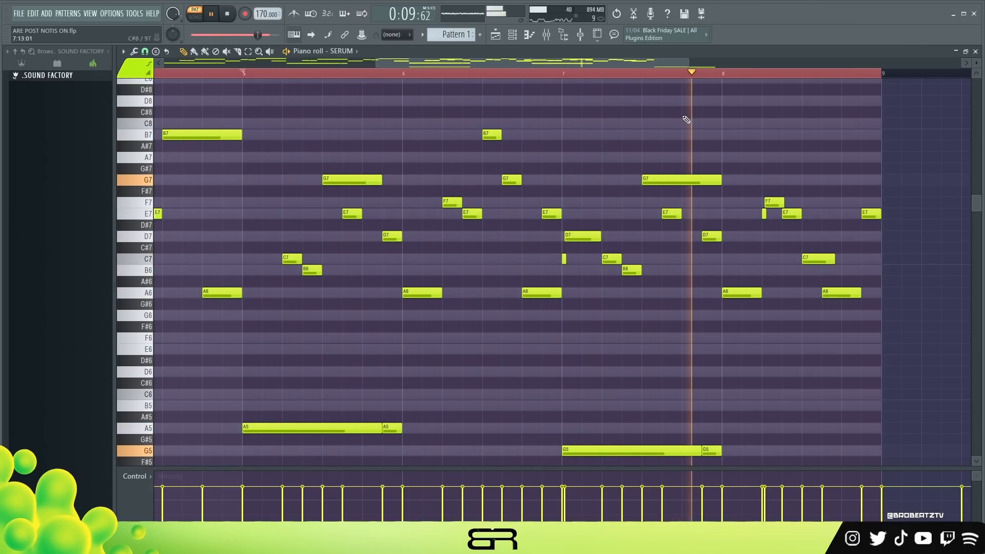
{"action": "key", "text": "space"}
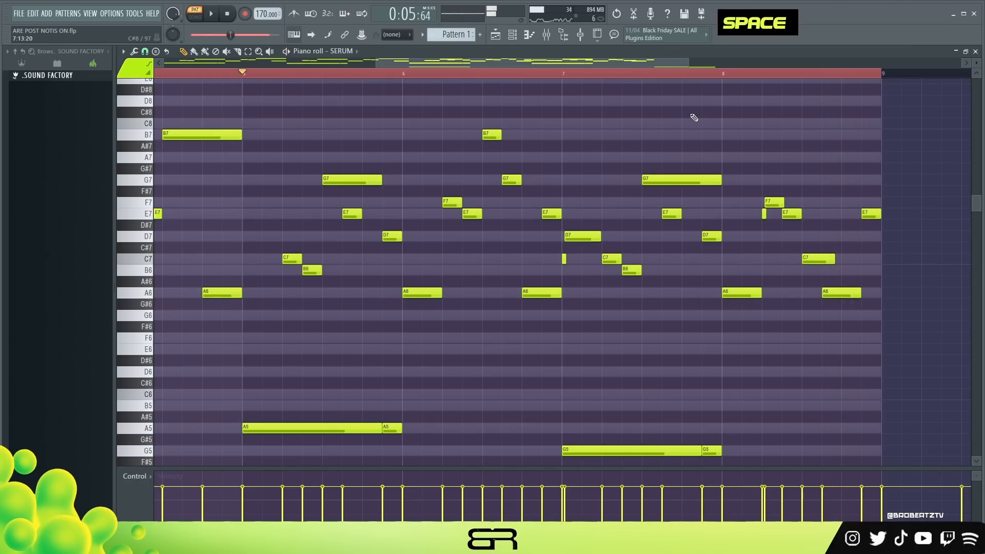
{"action": "left_click_drag", "start_coordinate": [499, 126], "coordinate": [616, 242], "text": "ctrl"}
{"action": "right_click", "coordinate": [744, 148]}
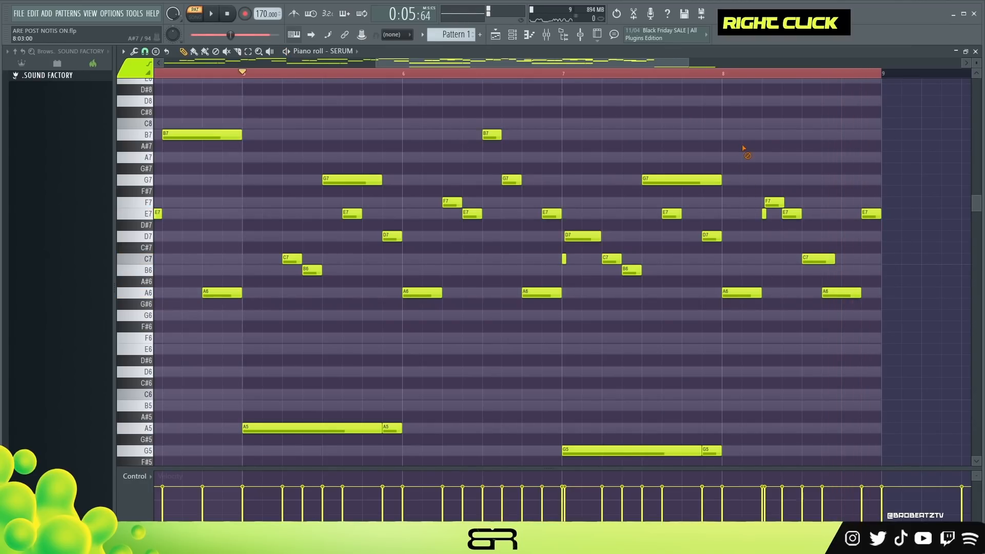
{"action": "key", "text": "ctrl+a"}
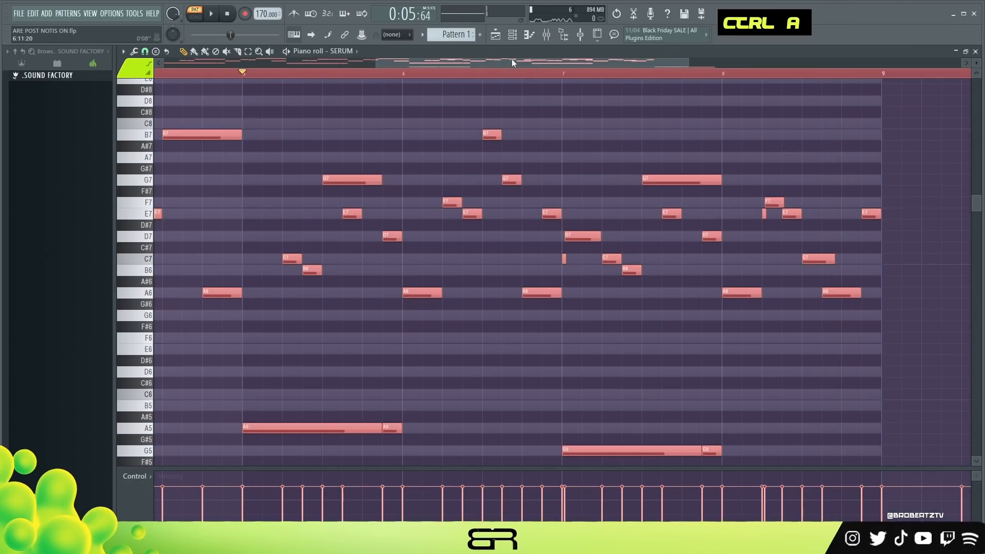
{"action": "scroll", "coordinate": [213, 77], "scroll_direction": "down", "scroll_amount": 5}
{"action": "scroll", "coordinate": [214, 77], "scroll_direction": "up", "scroll_amount": 1}
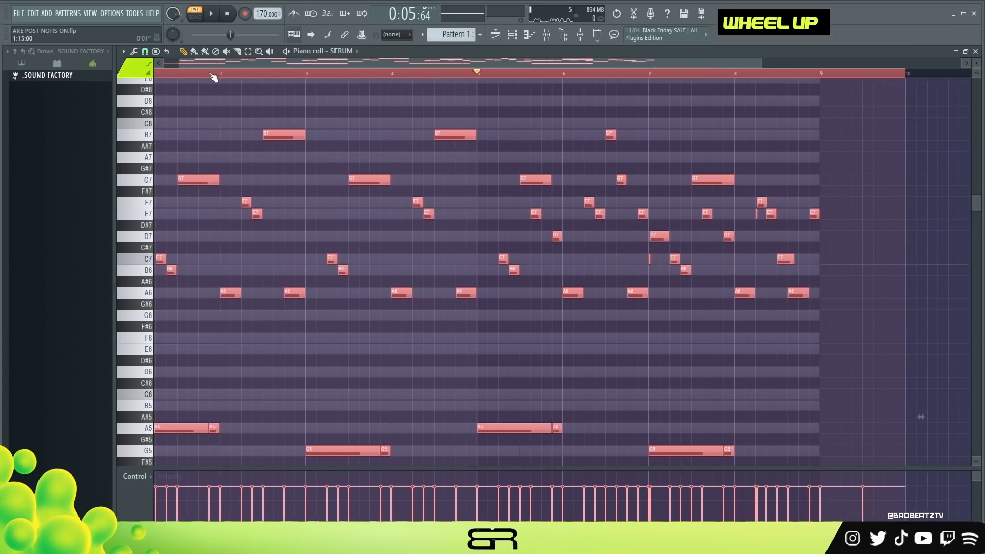
{"action": "left_click_drag", "start_coordinate": [304, 63], "coordinate": [285, 63]}
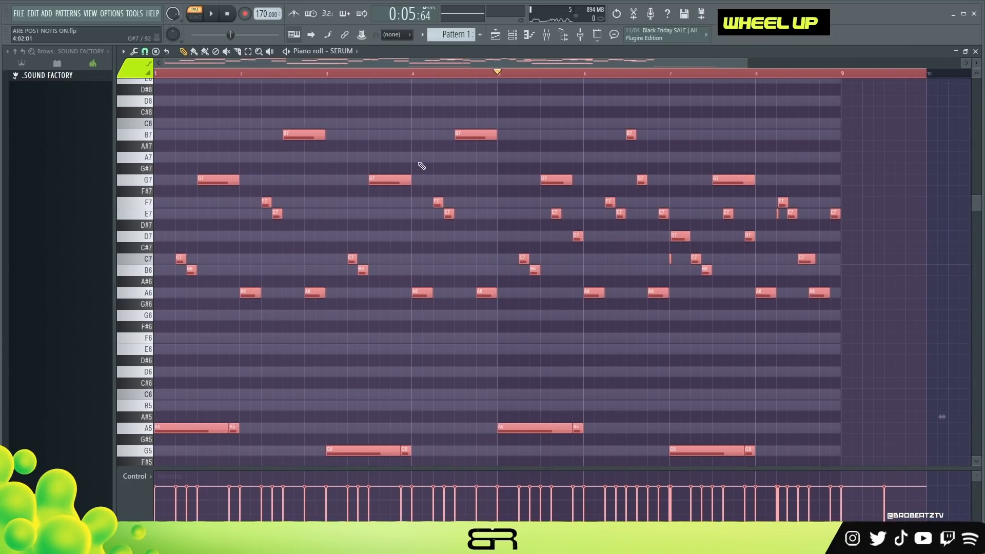
{"action": "double_click", "coordinate": [392, 77]}
{"action": "right_click", "coordinate": [402, 71]}
{"action": "scroll", "coordinate": [339, 185], "scroll_direction": "down", "scroll_amount": 3}
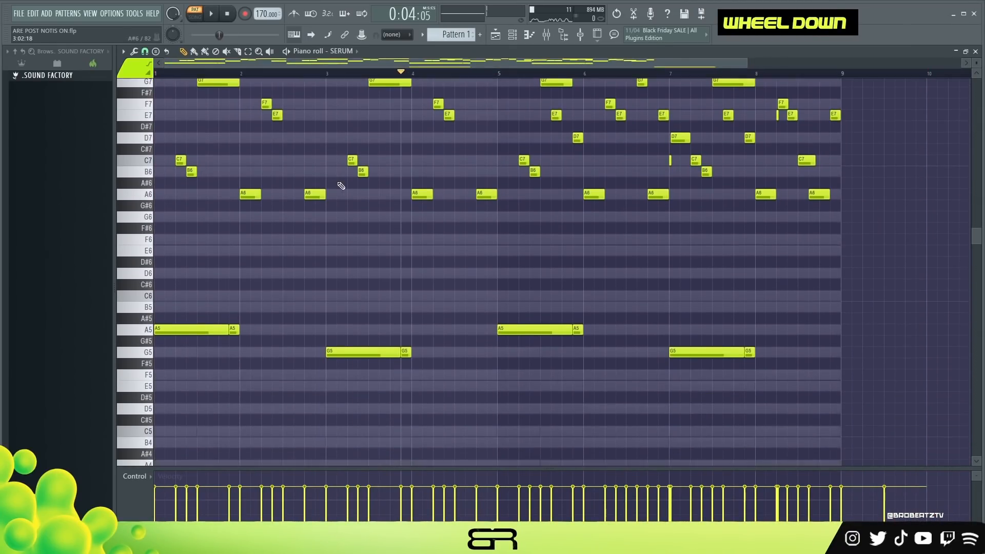
Transpose all notes of the melody and chord piano rolls down by five semitones
{"action": "key", "text": "ctrl+a"}
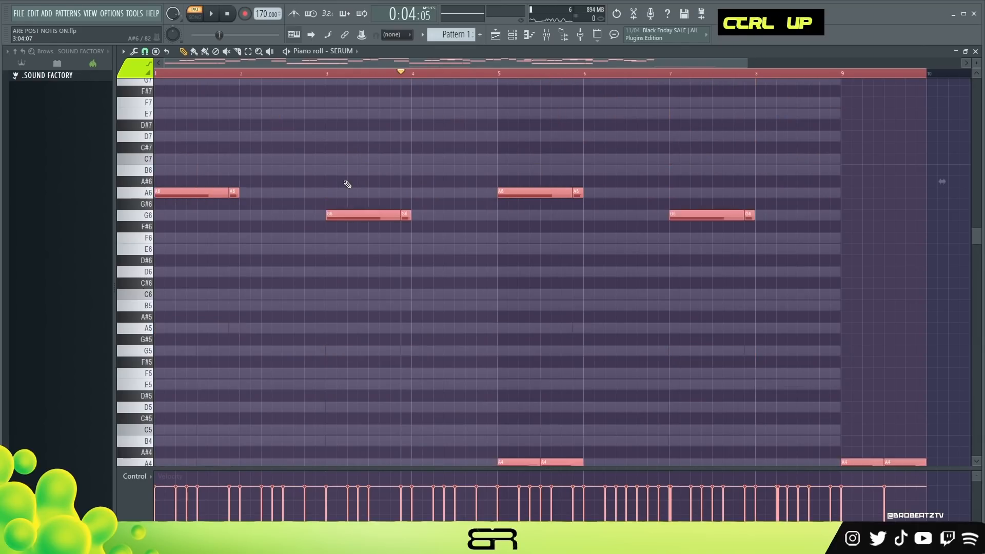
{"action": "key", "text": "shift+Down"}
{"action": "key", "text": "shift+Down"}
{"action": "key", "text": "shift+Down"}
{"action": "key", "text": "shift+Down"}
{"action": "key", "text": "shift+Down"}
{"action": "scroll", "coordinate": [348, 184], "scroll_direction": "up", "scroll_amount": 1}
{"action": "scroll", "coordinate": [432, 50], "scroll_direction": "up", "scroll_amount": 1}
{"action": "key", "text": "ctrl+a"}
{"action": "key", "text": "shift+Down"}
{"action": "key", "text": "shift+Down"}
{"action": "key", "text": "shift+Down"}
{"action": "key", "text": "shift+Down"}
{"action": "key", "text": "shift+Down"}
{"action": "scroll", "coordinate": [432, 49], "scroll_direction": "down", "scroll_amount": 1}
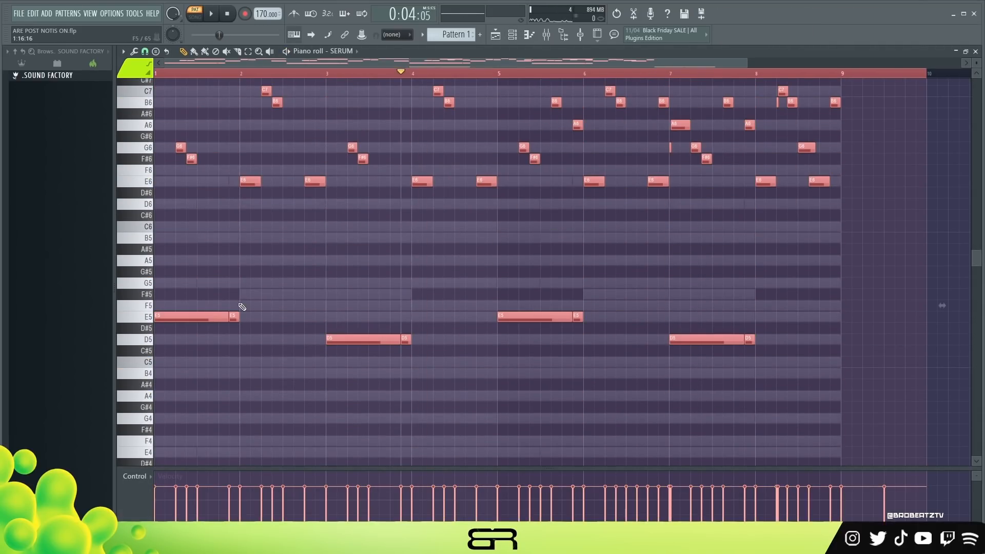
{"action": "scroll", "coordinate": [385, 272], "scroll_direction": "down", "scroll_amount": 6}
{"action": "scroll", "coordinate": [432, 49], "scroll_direction": "down", "scroll_amount": 1}
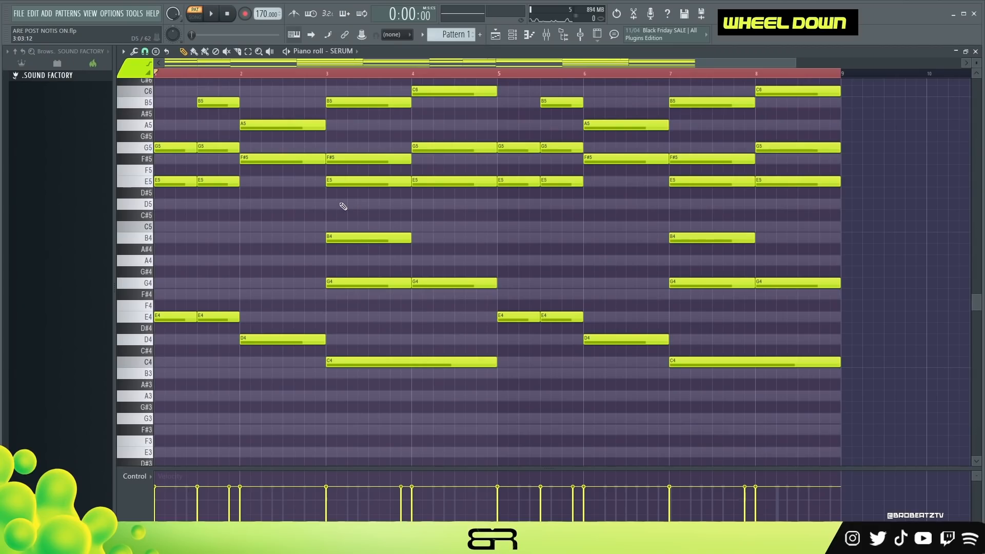
Rename the A Minor channel in the channel rack as EMinor
{"action": "right_click", "coordinate": [498, 248]}
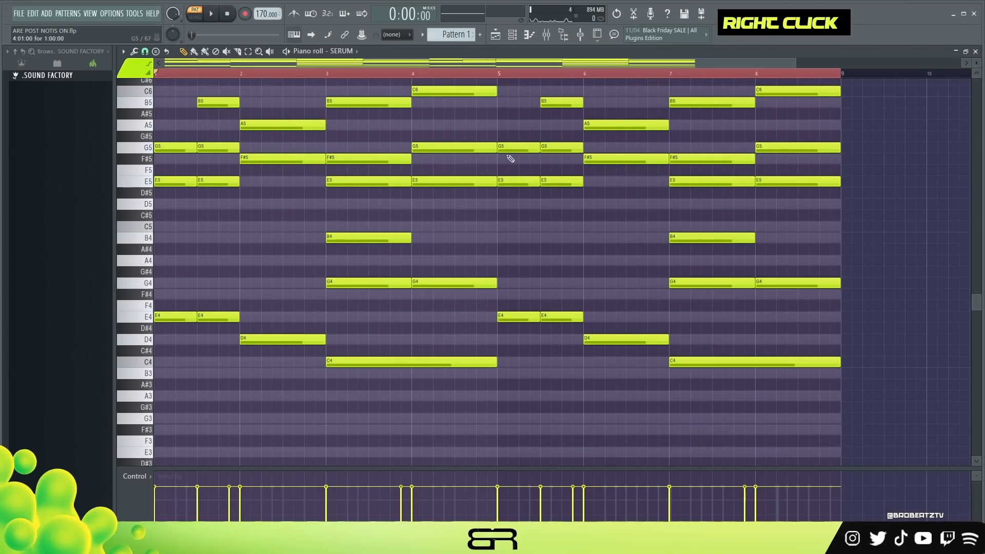
{"action": "double_click", "coordinate": [395, 73]}
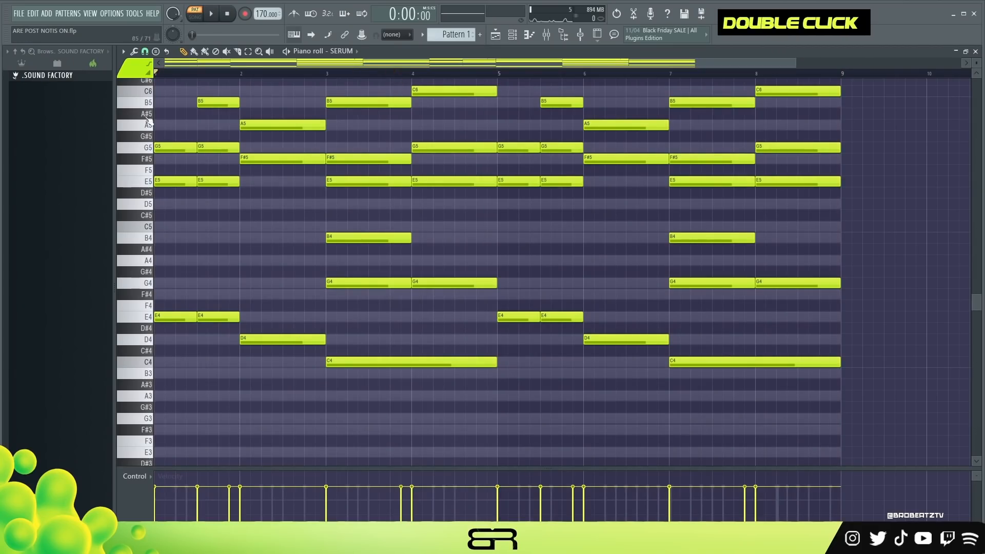
{"action": "scroll", "coordinate": [146, 374], "scroll_direction": "up", "scroll_amount": 3}
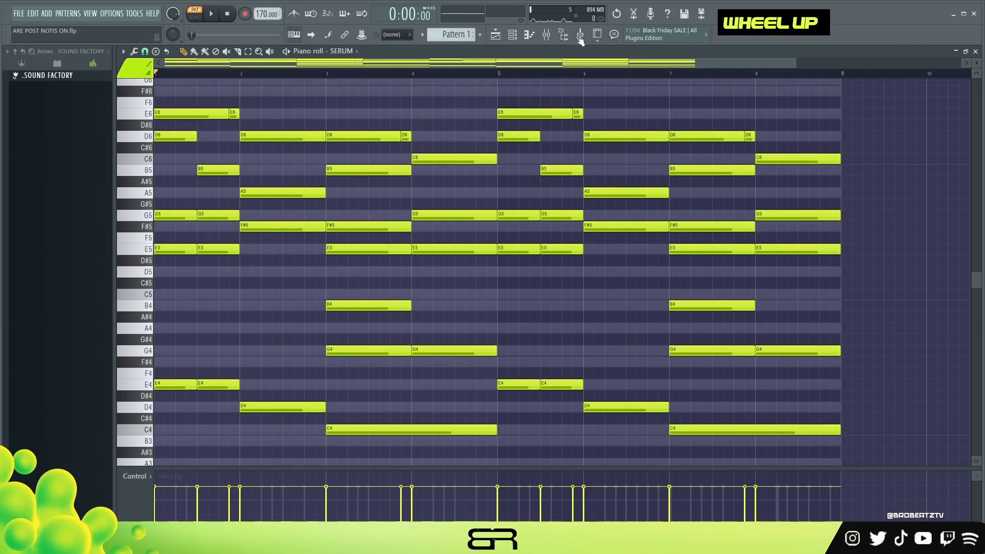
{"action": "left_click", "coordinate": [512, 35]}
{"action": "right_click", "coordinate": [454, 175]}
{"action": "left_click", "coordinate": [492, 194]}
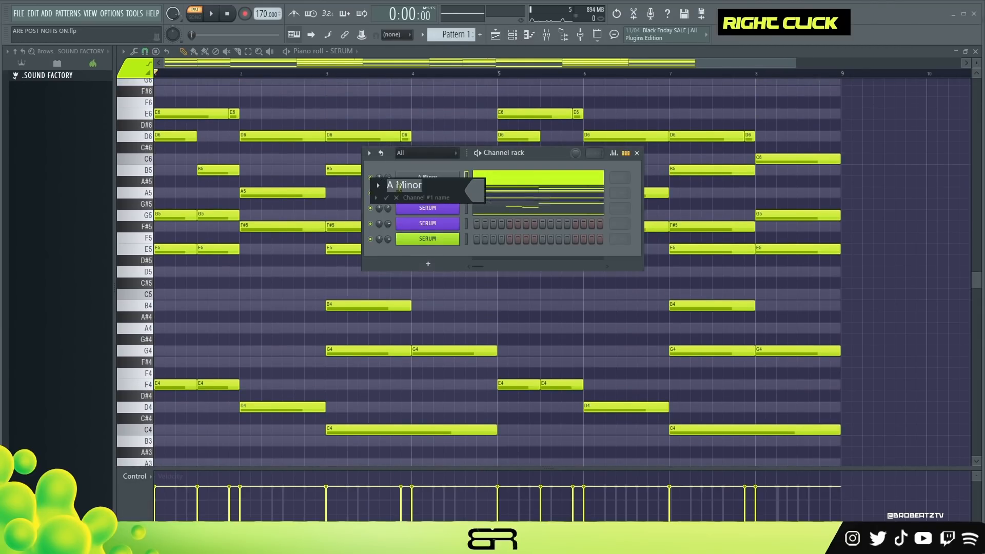
{"action": "type", "text": "E"}
{"action": "key", "text": "Return"}
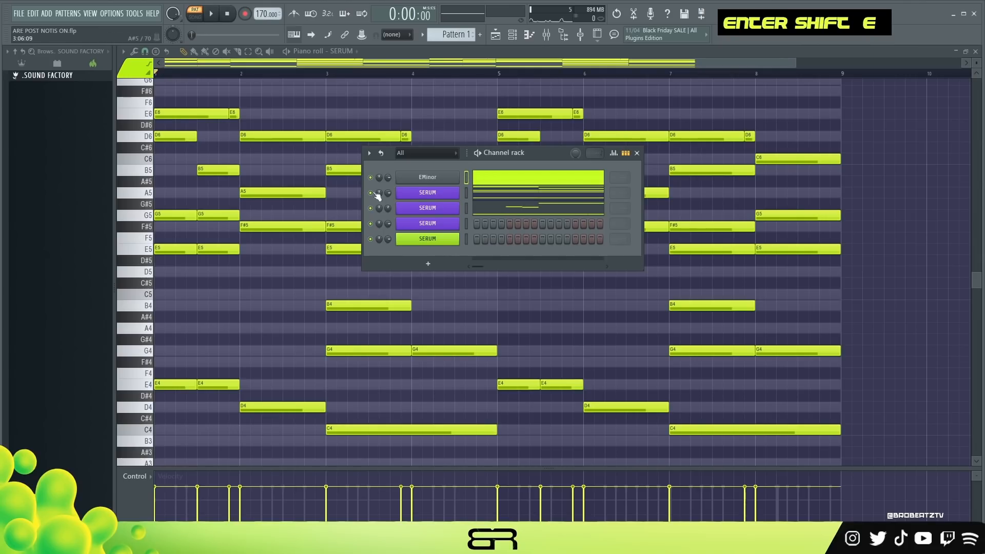
Play the transposed pattern from the start with the chord piano roll in view
{"action": "right_click", "coordinate": [387, 130]}
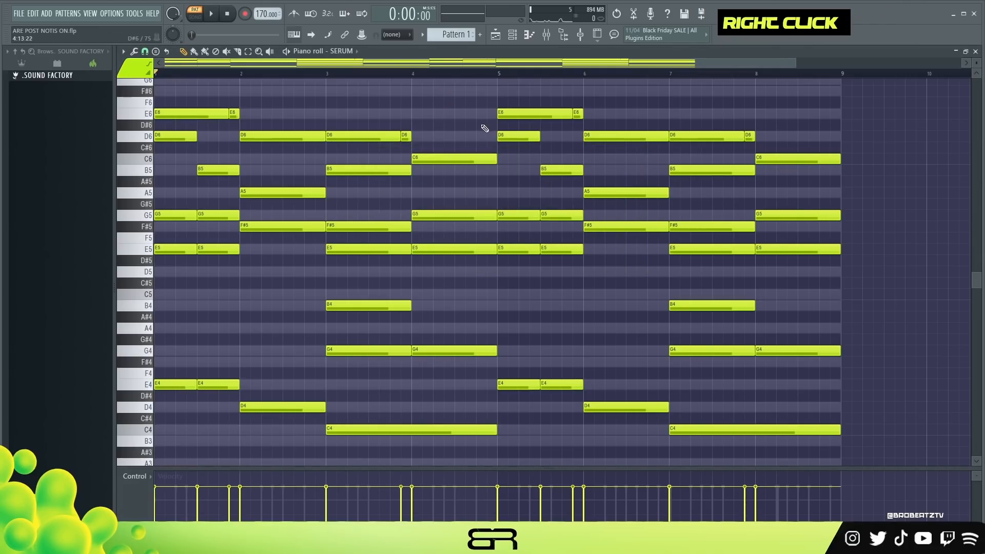
{"action": "key", "text": "space"}
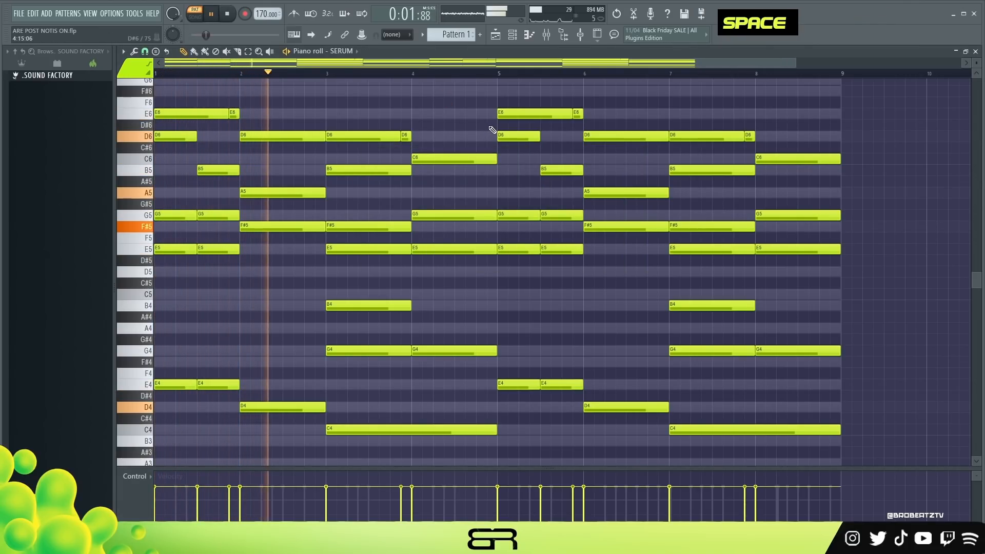
{"action": "scroll", "coordinate": [494, 144], "scroll_direction": "up", "scroll_amount": 3}
{"action": "scroll", "coordinate": [496, 144], "scroll_direction": "down", "scroll_amount": 1}
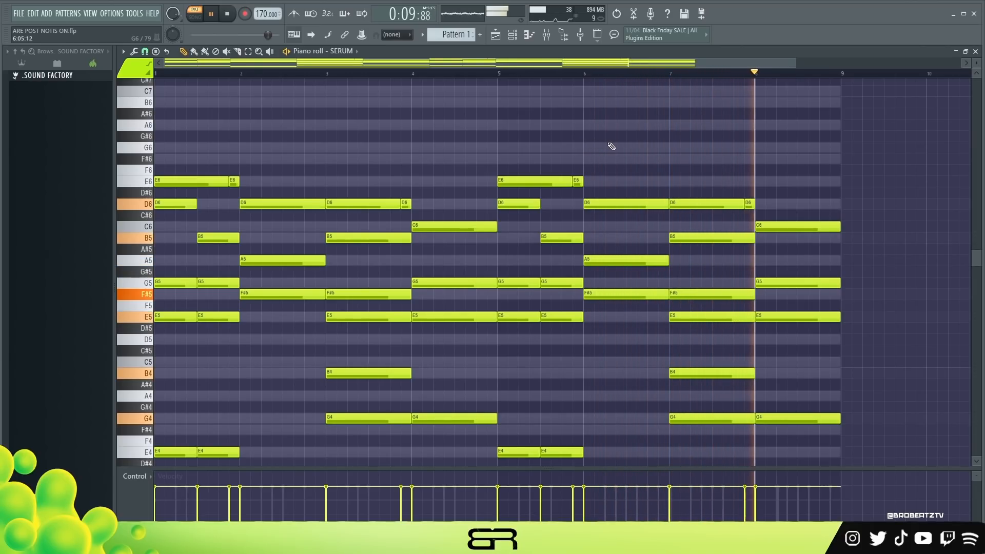
{"action": "key", "text": "space"}
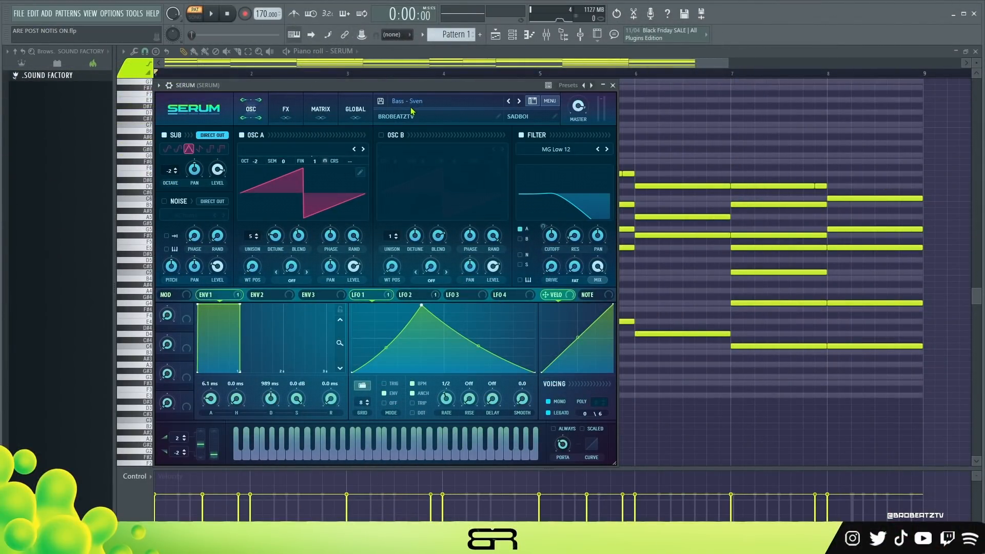
Copy the lowest chord notes of bars 1 to 4 and paste them into the bass Serum channel's piano roll
{"action": "right_click", "coordinate": [701, 126]}
{"action": "left_click_drag", "start_coordinate": [488, 389], "coordinate": [177, 321]}
{"action": "key", "text": "ctrl+c"}
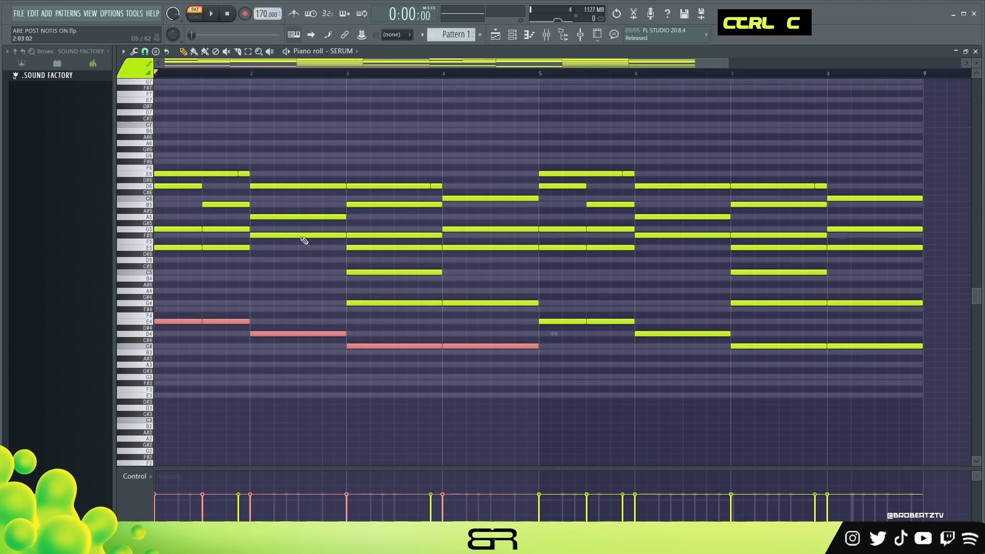
{"action": "left_click", "coordinate": [512, 35]}
{"action": "right_click", "coordinate": [299, 187]}
{"action": "left_click", "coordinate": [365, 186]}
{"action": "key", "text": "ctrl+v"}
{"action": "right_click", "coordinate": [221, 322]}
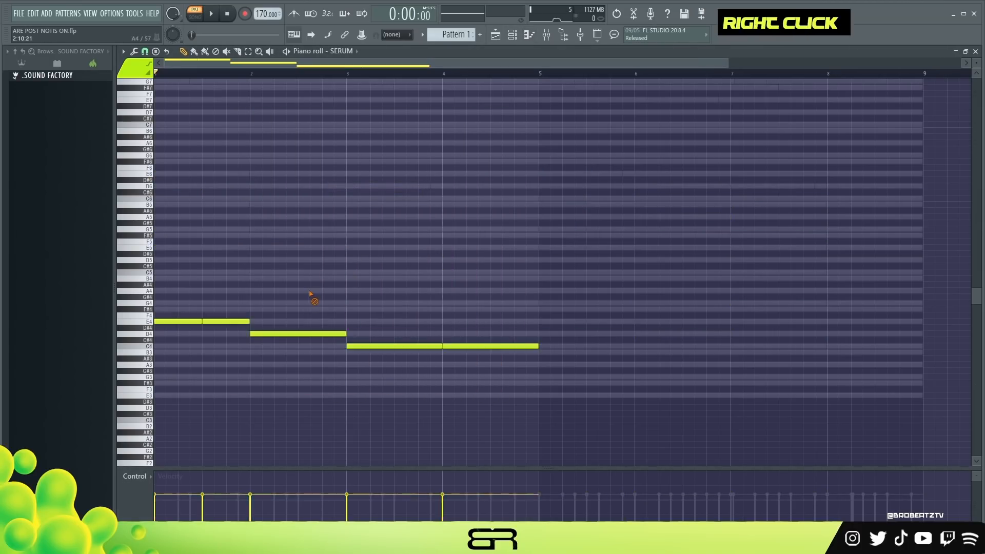
Merge the split bass notes in bars 1 and 3–4 into single notes and duplicate the whole phrase into bars 5 to 8
{"action": "left_click_drag", "start_coordinate": [203, 322], "coordinate": [232, 323]}
{"action": "right_click", "coordinate": [490, 347]}
{"action": "left_click_drag", "start_coordinate": [442, 346], "coordinate": [598, 318]}
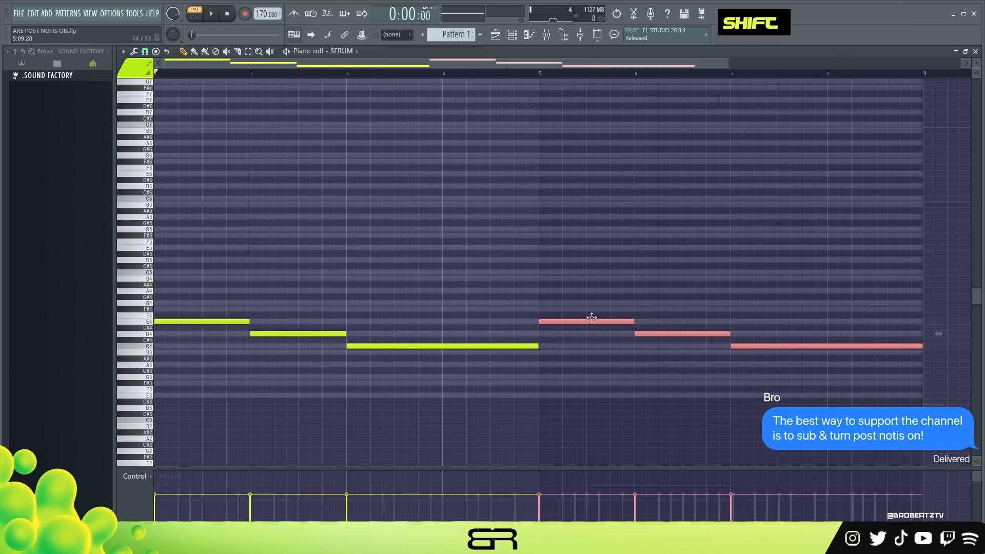
Raise the bass notes in bars 2 and 6 from D4 by one octave and clear the selection
{"action": "left_click", "coordinate": [639, 334], "text": "ctrl"}
{"action": "left_click", "coordinate": [313, 334], "text": "ctrl+shift"}
{"action": "key", "text": "ctrl+Up"}
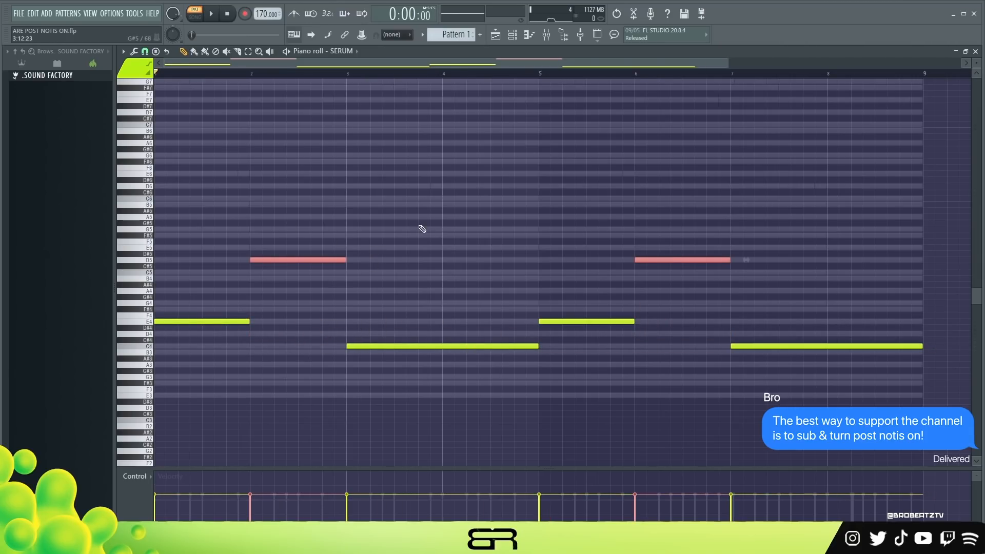
{"action": "key", "text": "ctrl+Down"}
{"action": "key", "text": "ctrl+Up"}
{"action": "right_click", "coordinate": [315, 303]}
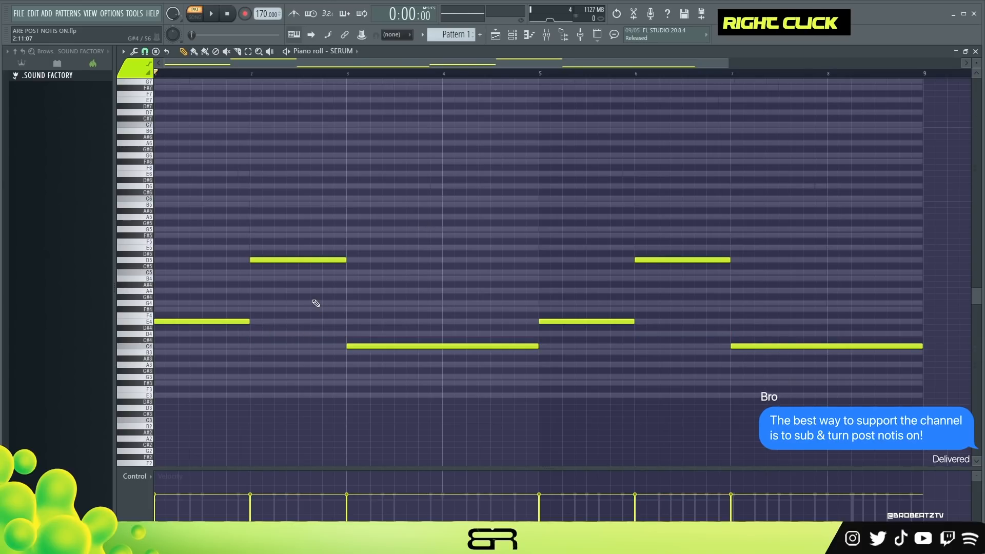
Play the pattern and raise the velocity of all bass notes moderately
{"action": "key", "text": "space"}
{"action": "scroll", "coordinate": [459, 226], "scroll_direction": "up", "scroll_amount": 2}
{"action": "key", "text": "ctrl+a"}
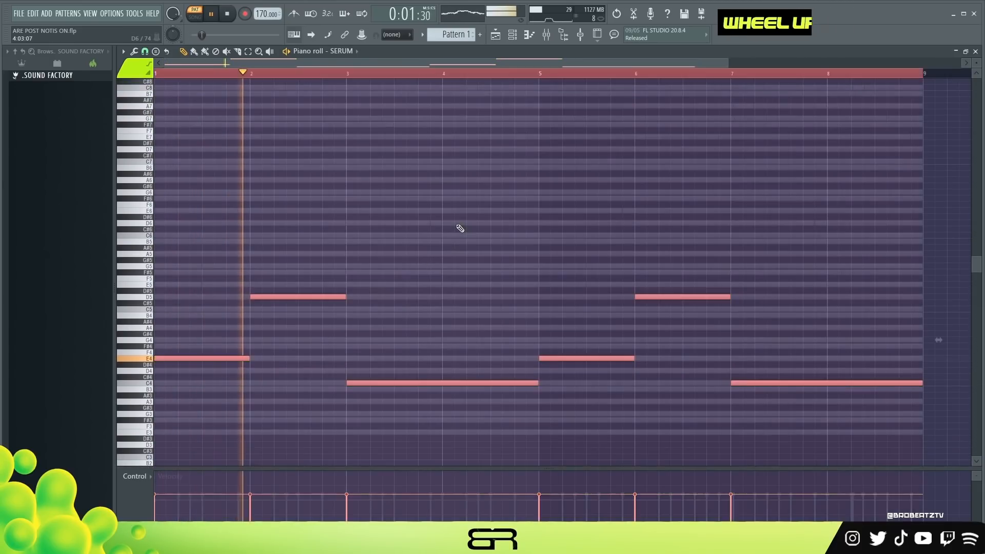
{"action": "scroll", "coordinate": [462, 235], "scroll_direction": "up", "scroll_amount": 4, "text": "alt"}
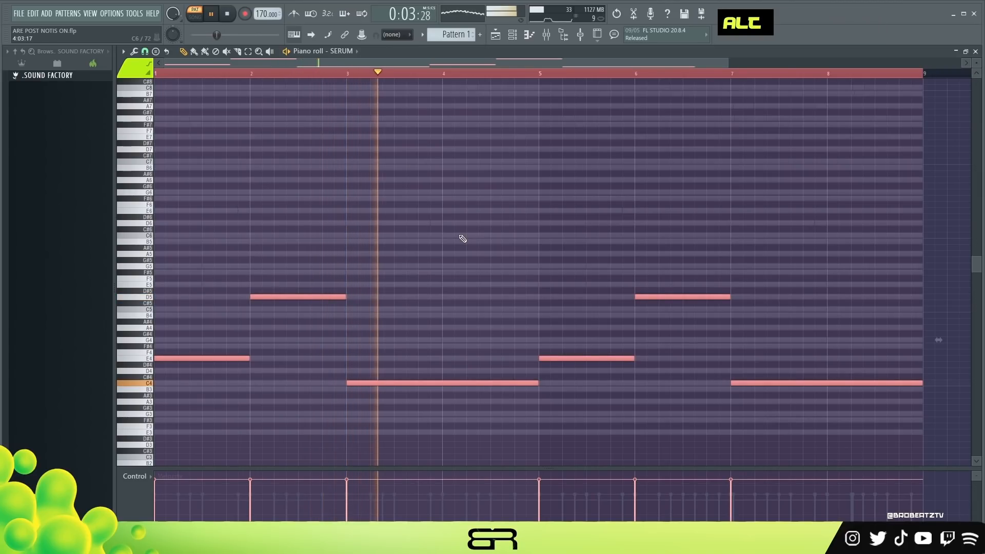
{"action": "scroll", "coordinate": [462, 237], "scroll_direction": "down", "scroll_amount": 3, "text": "alt"}
Lower the second Serum channel's volume to 55% in the channel rack and stop playback
{"action": "left_click", "coordinate": [512, 35]}
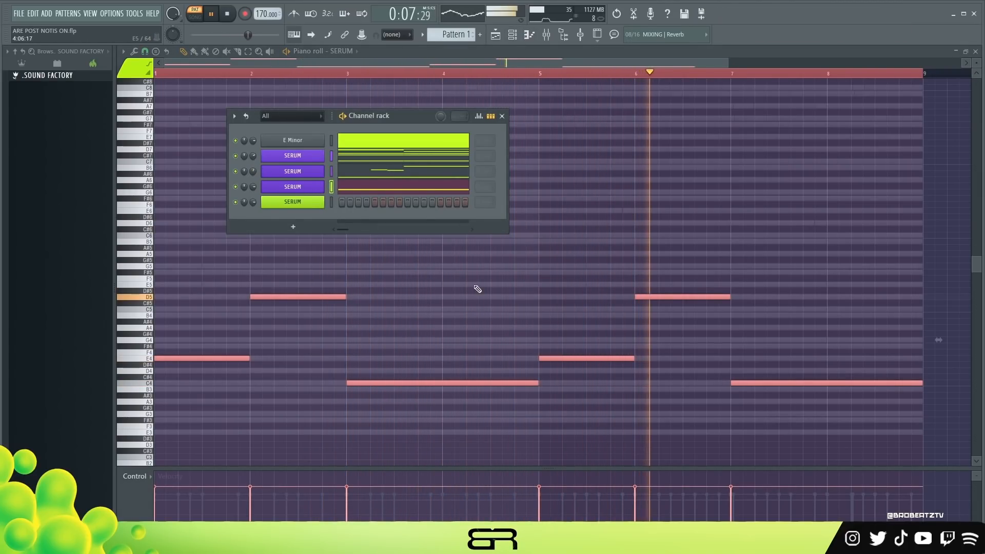
{"action": "left_click_drag", "start_coordinate": [253, 171], "coordinate": [253, 179]}
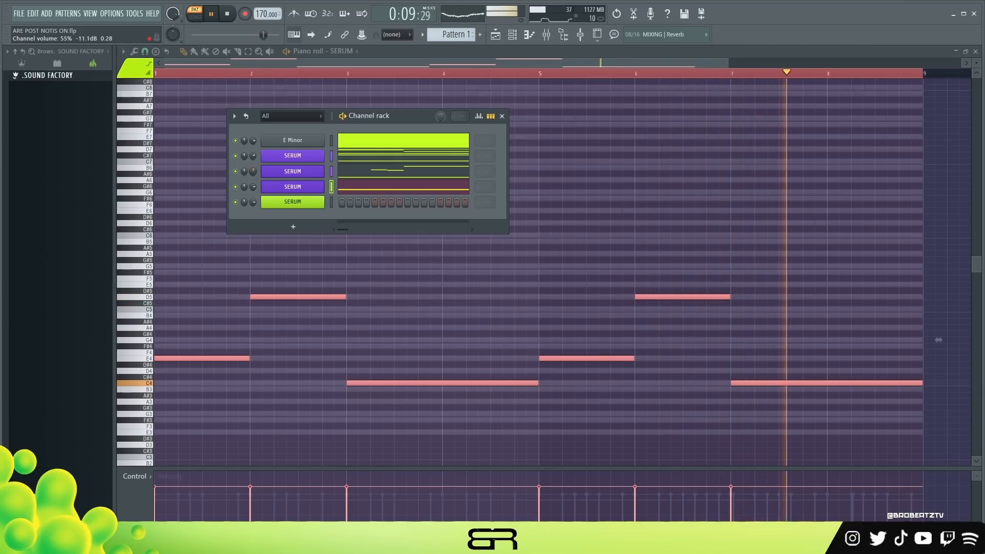
{"action": "right_click", "coordinate": [419, 287]}
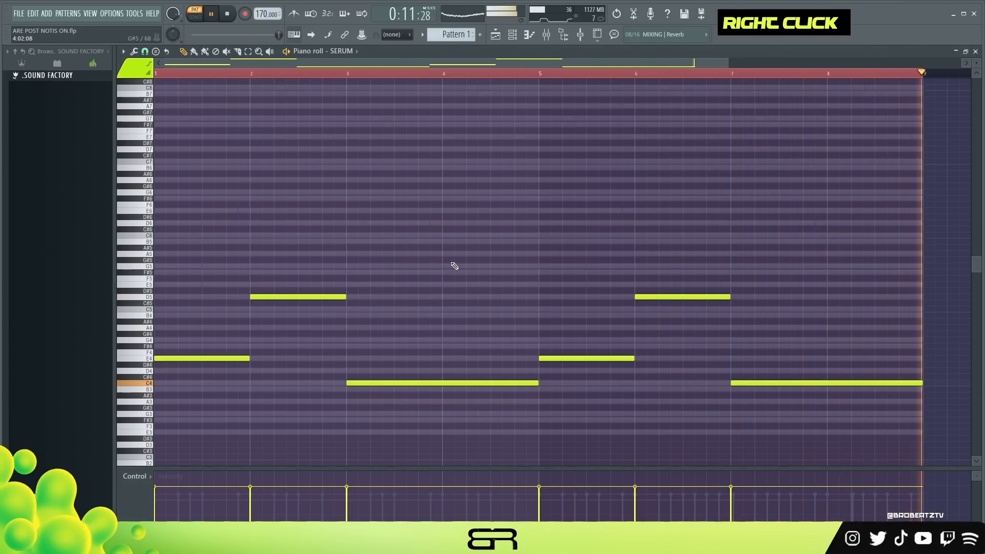
{"action": "key", "text": "space"}
{"action": "double_click", "coordinate": [230, 17]}
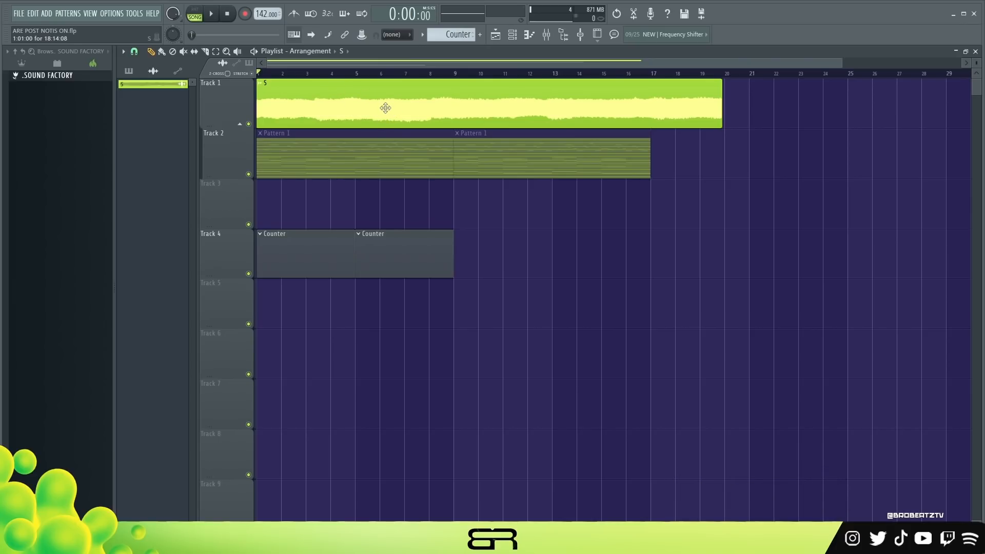
Try lowering the pitch of the S audio clip, reset it to default and close the clip settings
{"action": "double_click", "coordinate": [304, 105]}
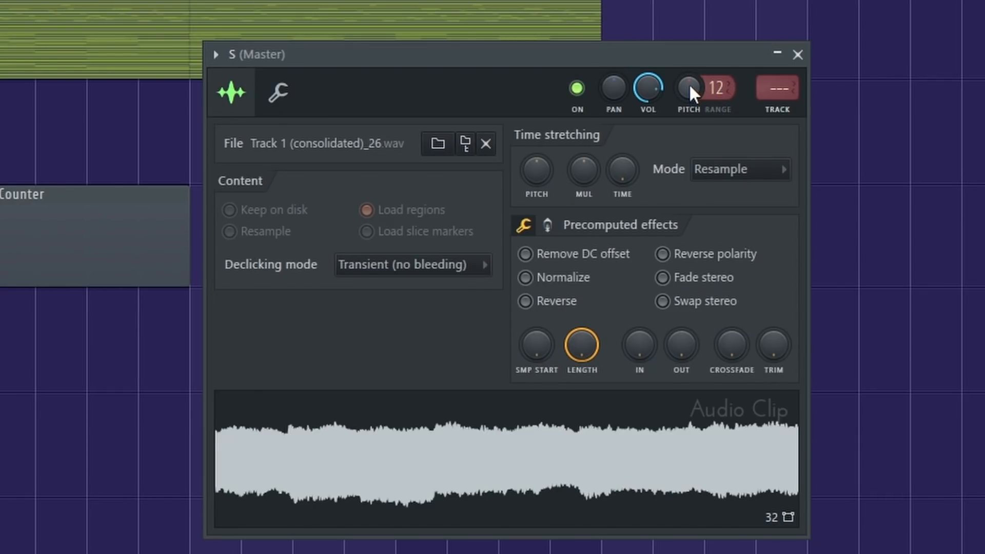
{"action": "scroll", "coordinate": [690, 86], "scroll_direction": "down", "scroll_amount": 2}
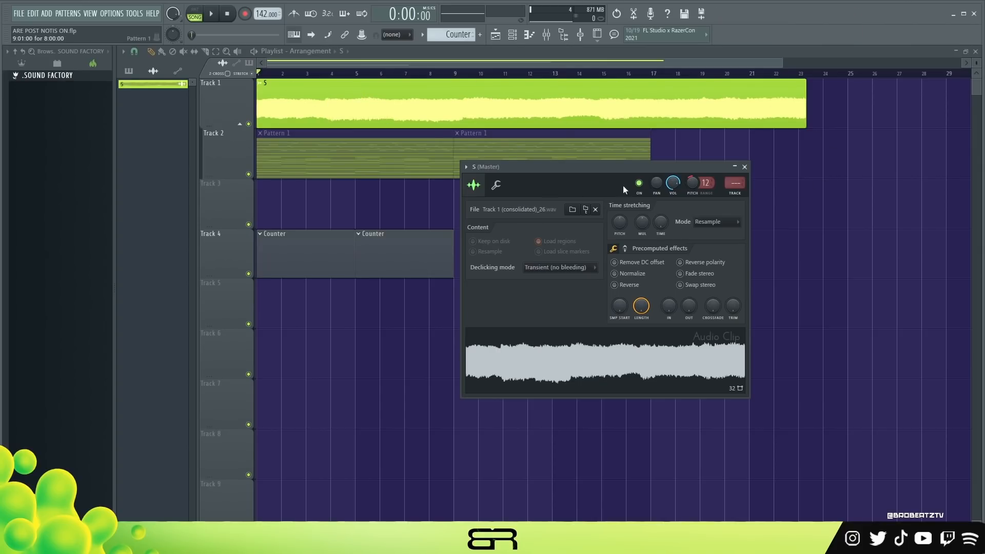
{"action": "right_click", "coordinate": [691, 184]}
{"action": "left_click", "coordinate": [698, 190]}
{"action": "left_click_drag", "start_coordinate": [633, 167], "coordinate": [695, 152]}
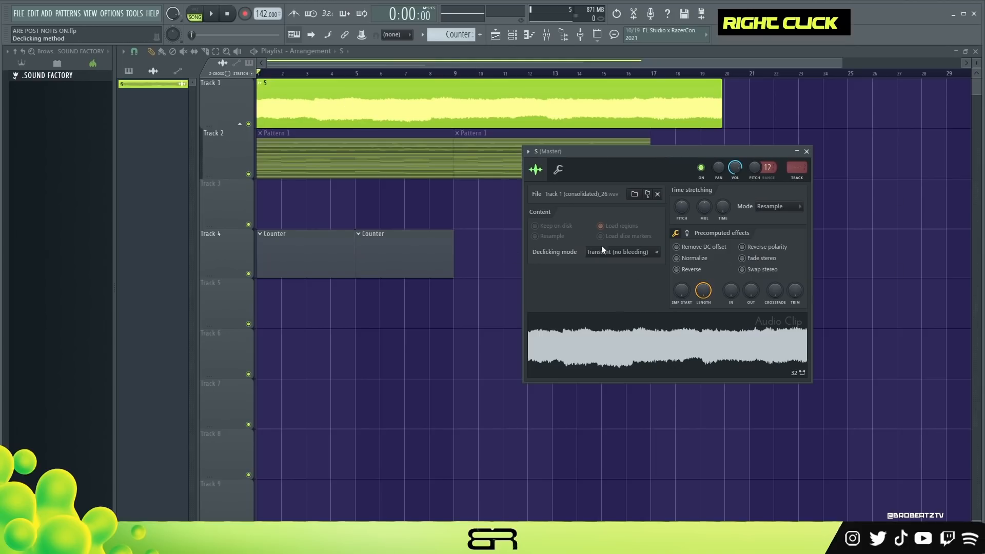
{"action": "left_click", "coordinate": [807, 151]}
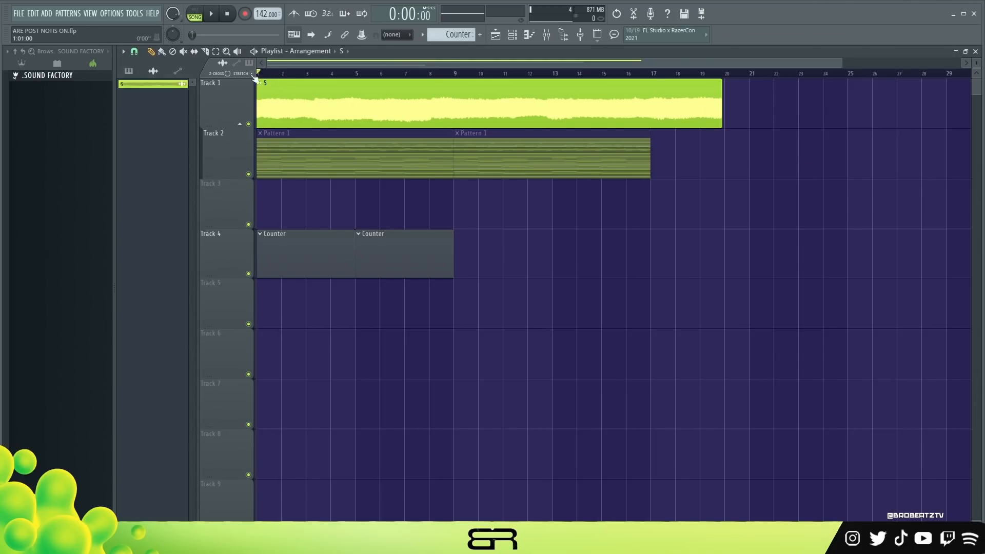
Play the arrangement with the S clip and open that clip's sample in the Edison audio editor
{"action": "key", "text": "space"}
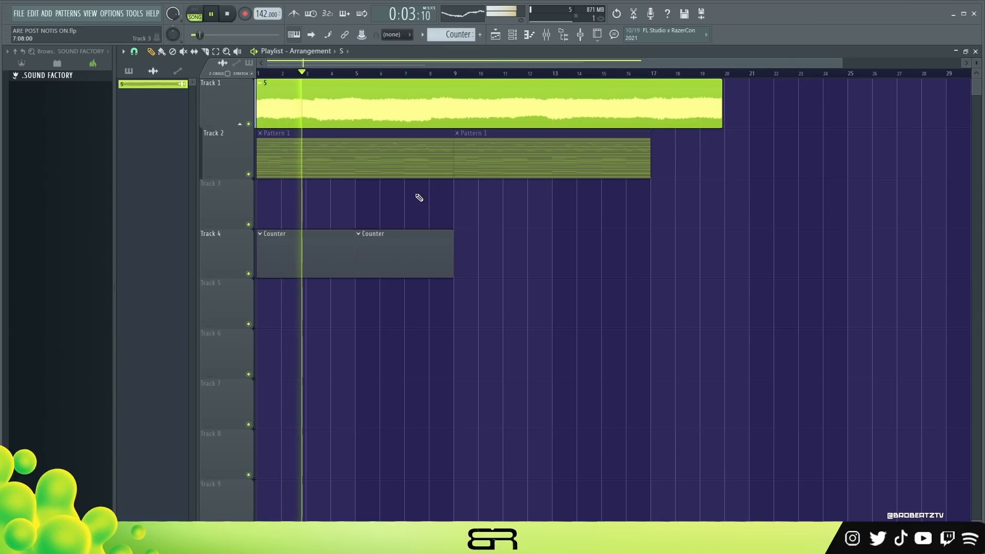
{"action": "key", "text": "space"}
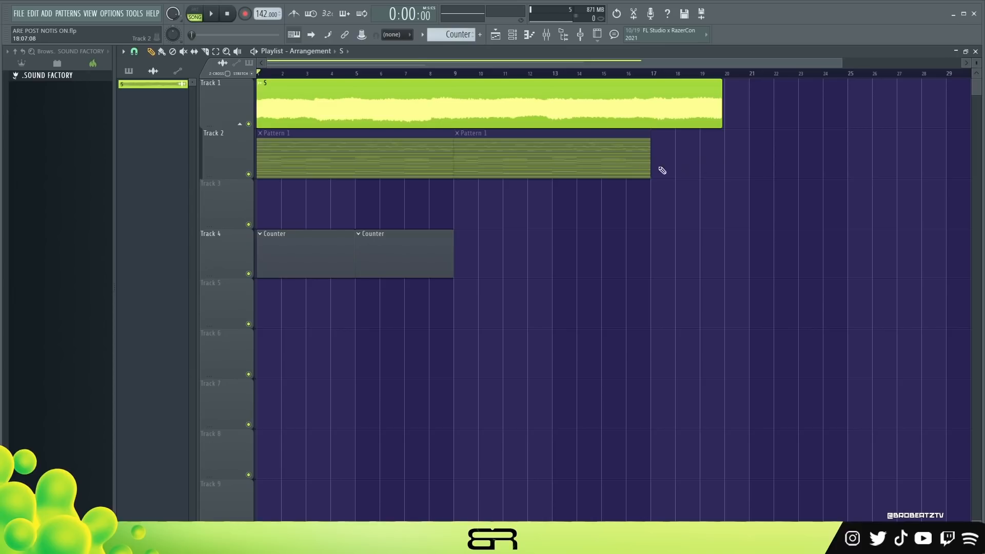
{"action": "double_click", "coordinate": [319, 104]}
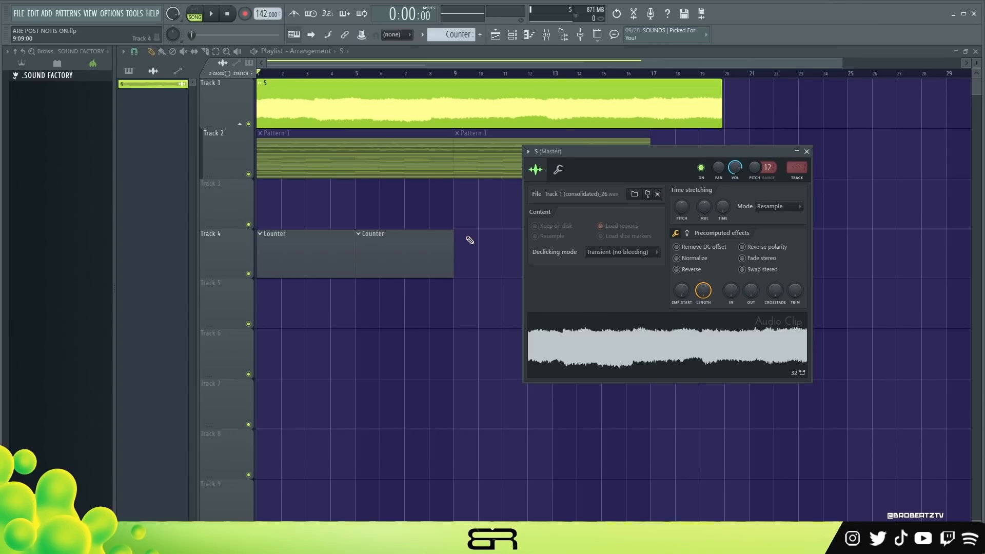
{"action": "right_click", "coordinate": [607, 341]}
{"action": "left_click", "coordinate": [635, 389]}
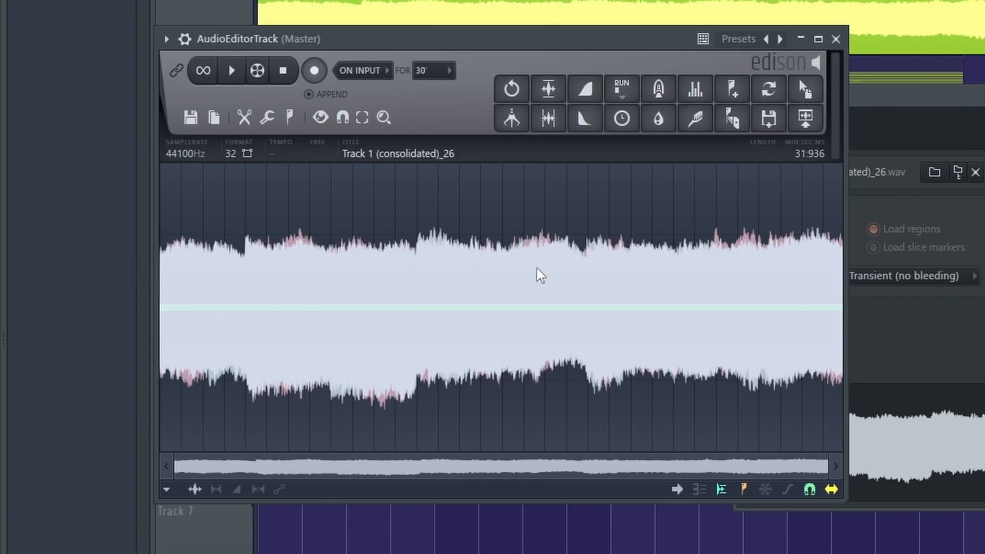
Play the sample's opening section and narrow the selection to 0:000–8:020
{"action": "left_click_drag", "start_coordinate": [499, 277], "coordinate": [453, 292]}
{"action": "left_click_drag", "start_coordinate": [174, 292], "coordinate": [116, 296]}
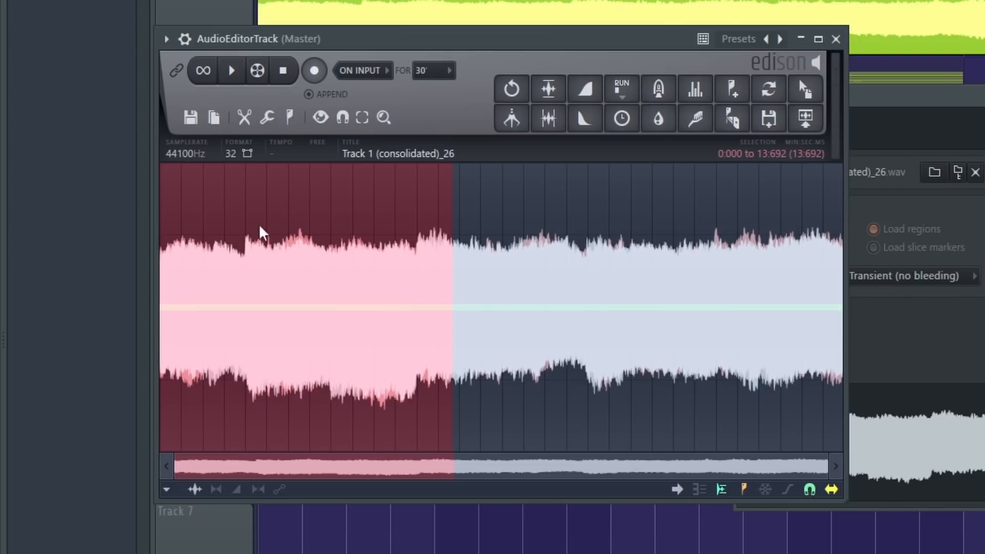
{"action": "key", "text": "space"}
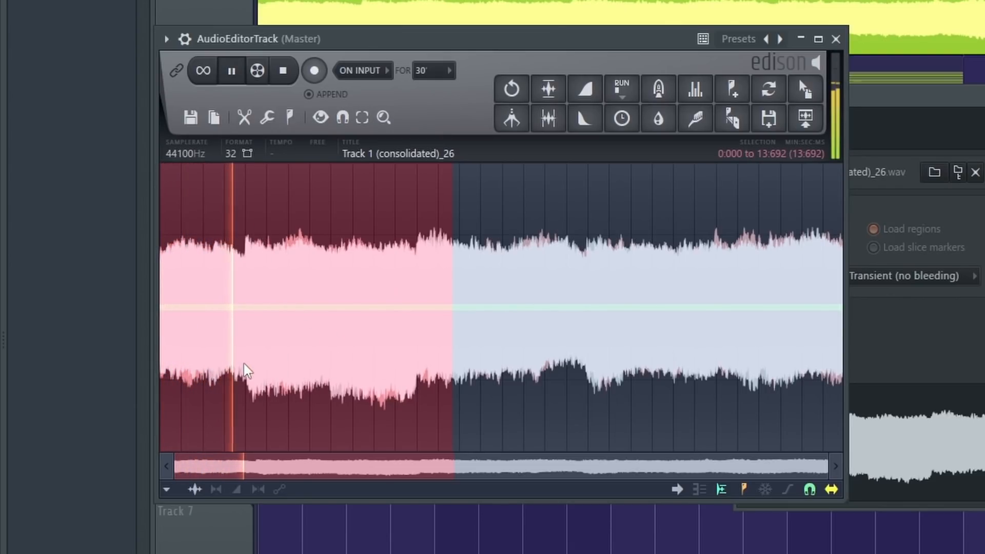
{"action": "left_click_drag", "start_coordinate": [453, 375], "coordinate": [332, 432]}
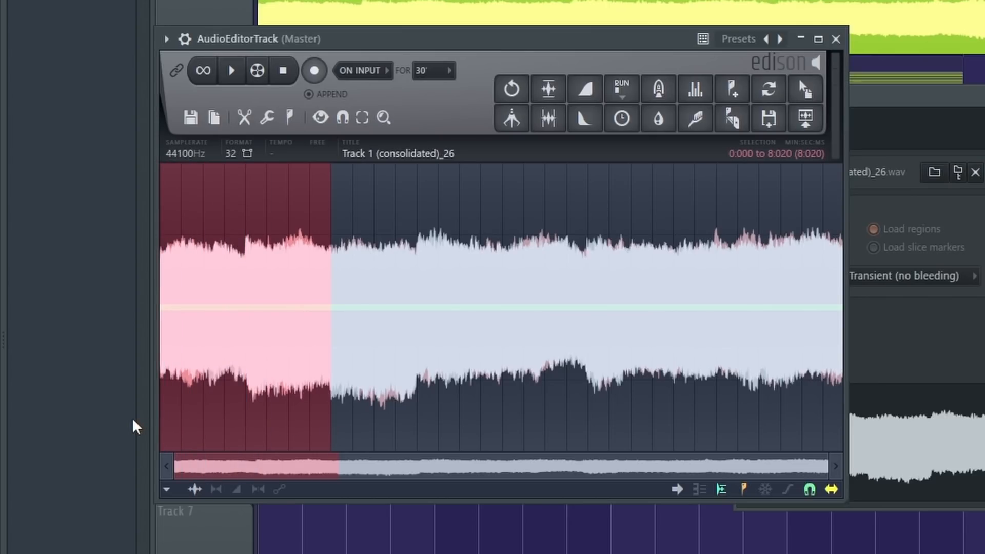
Select the sample from 0:000 to 16:054 and place that part as a new audio clip at the start of Track 3
{"action": "left_click_drag", "start_coordinate": [331, 433], "coordinate": [500, 434]}
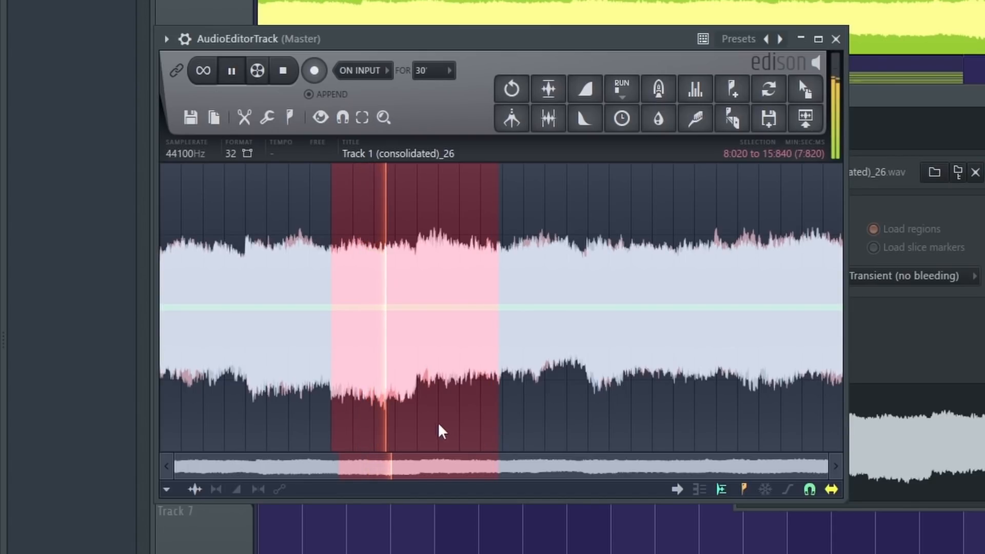
{"action": "left_click_drag", "start_coordinate": [500, 434], "coordinate": [505, 435]}
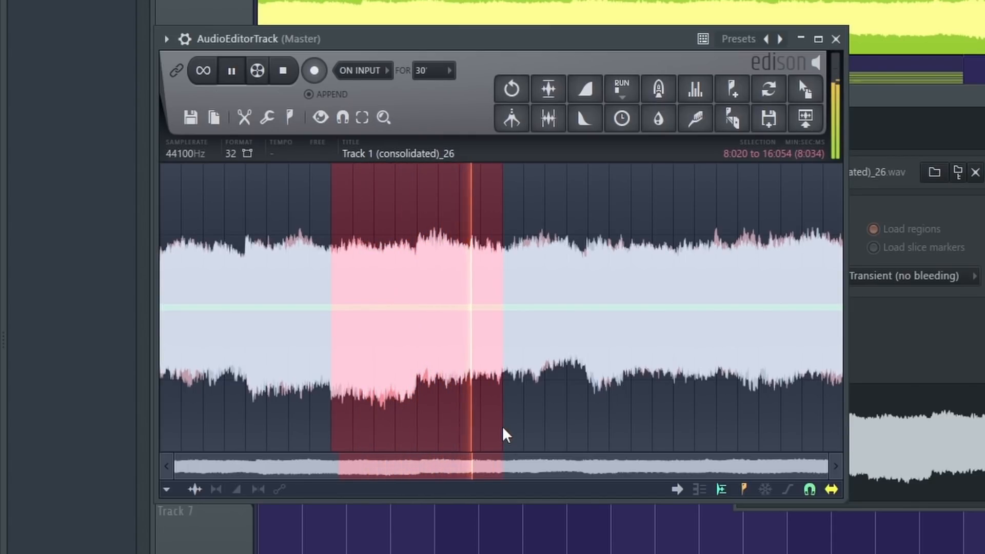
{"action": "left_click_drag", "start_coordinate": [348, 409], "coordinate": [125, 417]}
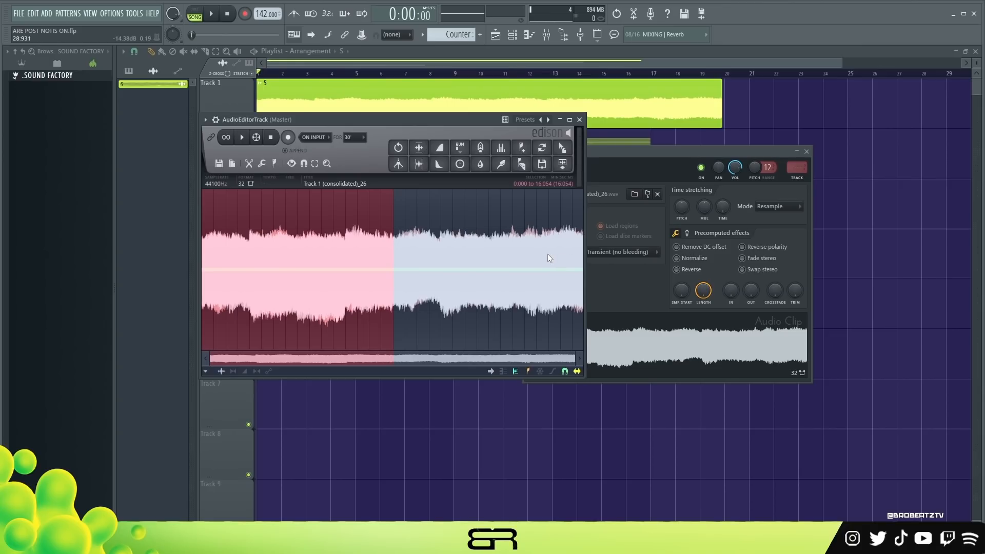
{"action": "left_click_drag", "start_coordinate": [562, 148], "coordinate": [290, 219]}
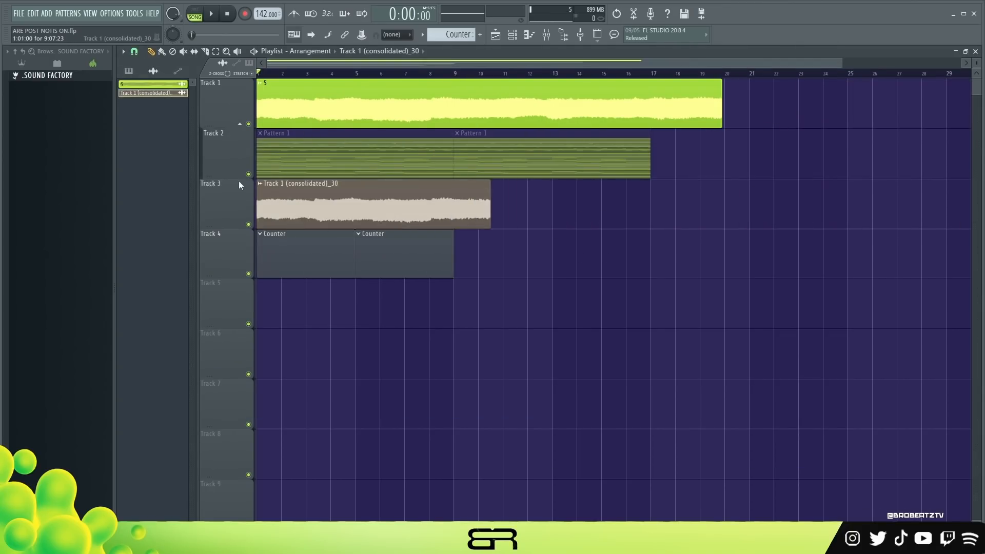
Rename the new audio clip on Track 3 to CHOP and color it lime green
{"action": "right_click", "coordinate": [170, 93]}
{"action": "left_click", "coordinate": [197, 131]}
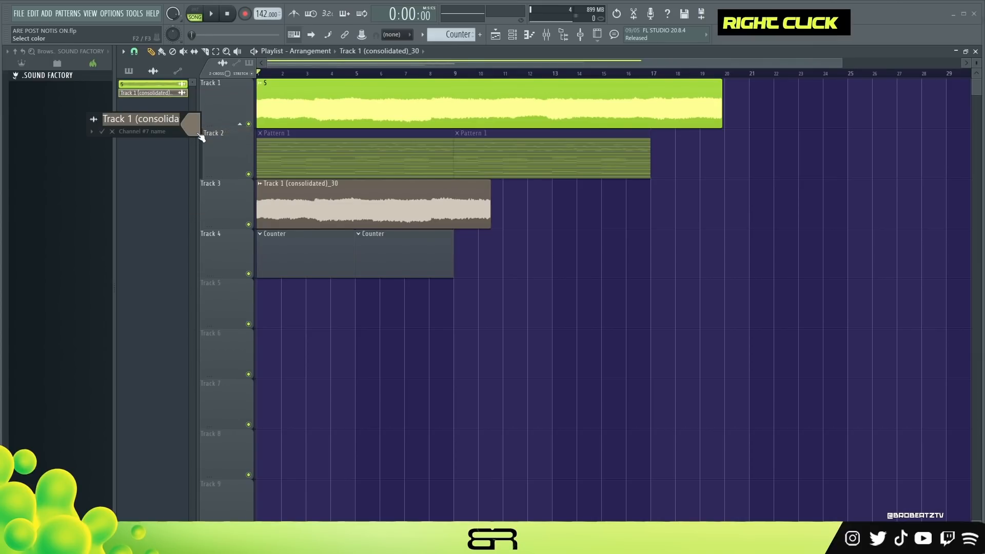
{"action": "type", "text": "CHOP"}
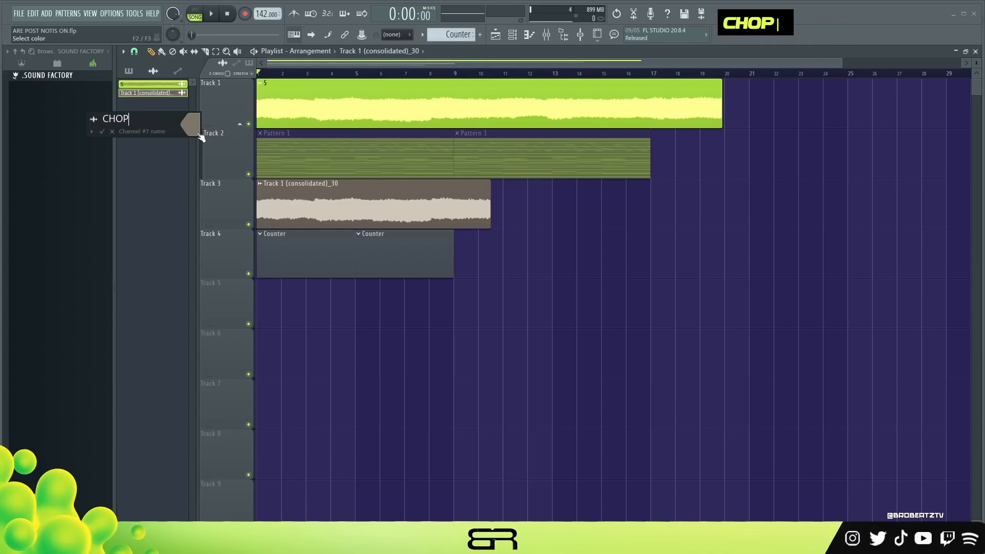
{"action": "left_click", "coordinate": [198, 134]}
{"action": "left_click", "coordinate": [223, 288]}
{"action": "left_click", "coordinate": [366, 376]}
{"action": "left_click", "coordinate": [101, 132]}
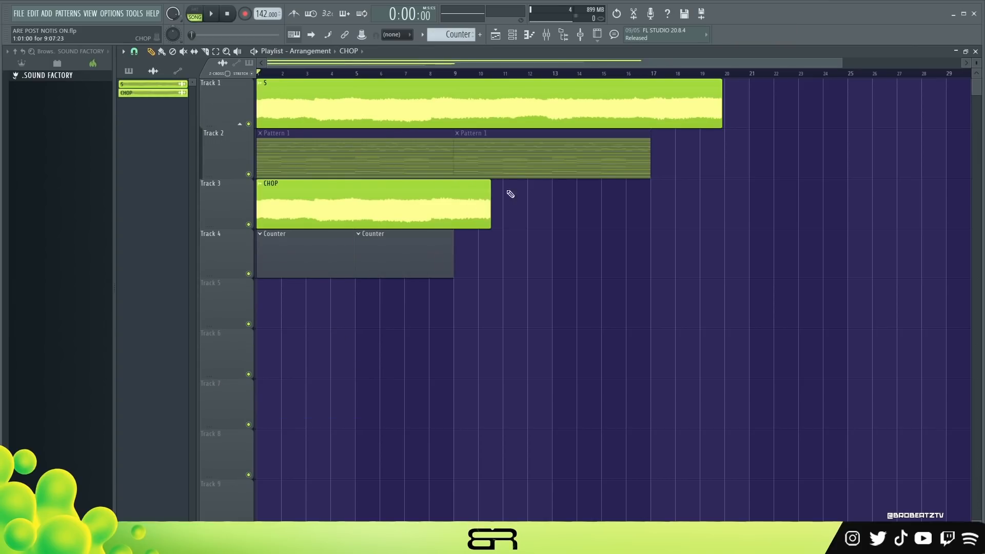
Set the CHOP clip's stretch time to 4 bars and stretch the clip on Track 3 to 8 bars
{"action": "double_click", "coordinate": [379, 195]}
{"action": "right_click", "coordinate": [320, 160]}
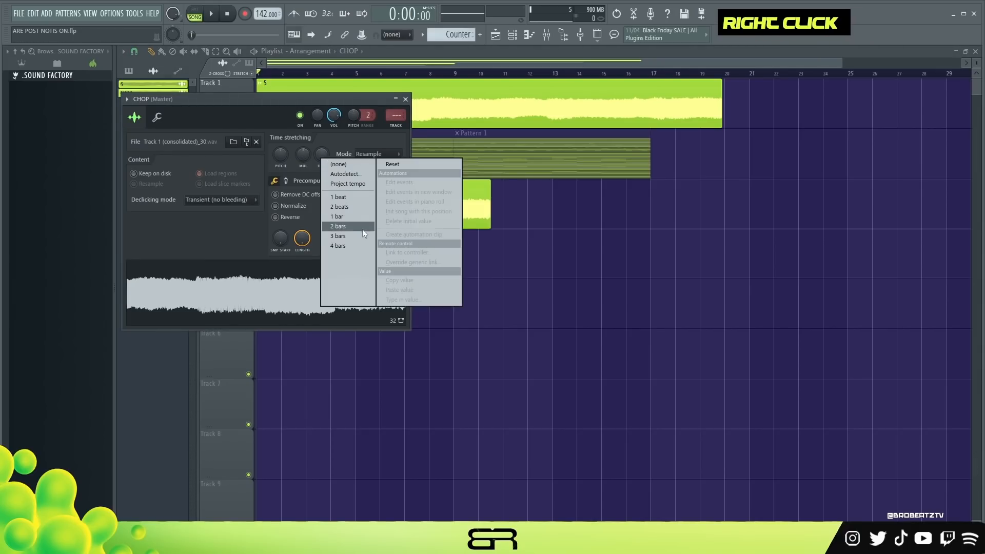
{"action": "left_click", "coordinate": [353, 241]}
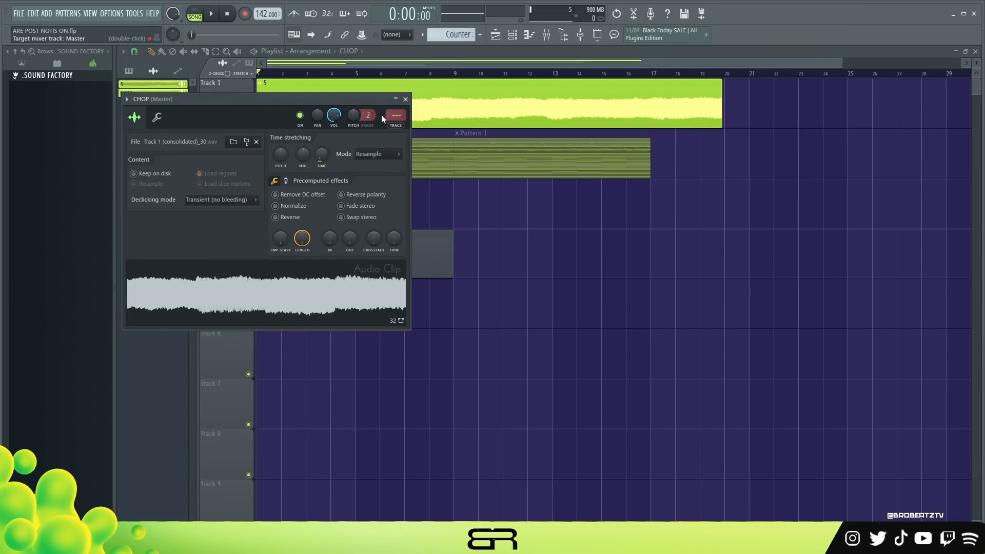
{"action": "left_click", "coordinate": [405, 100]}
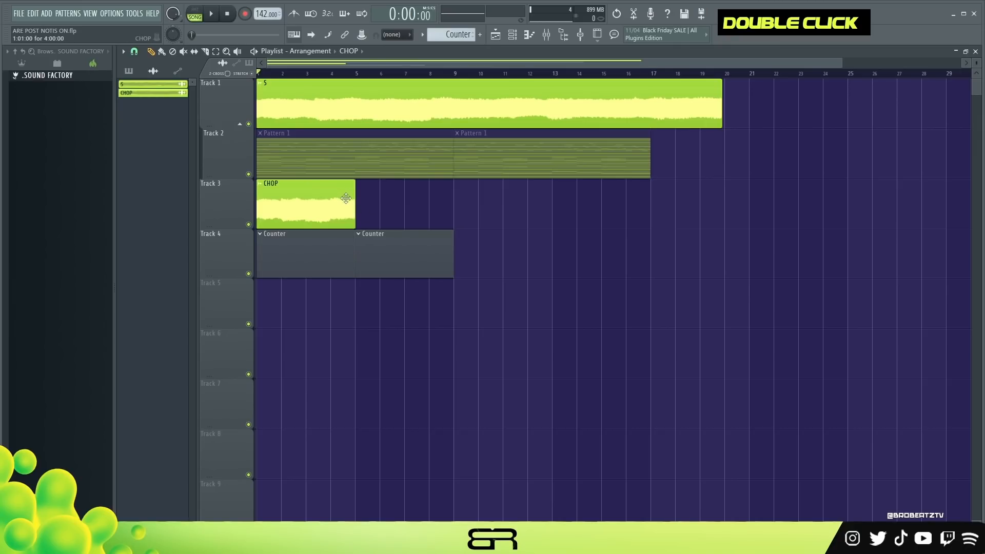
{"action": "left_click_drag", "start_coordinate": [355, 202], "coordinate": [444, 205]}
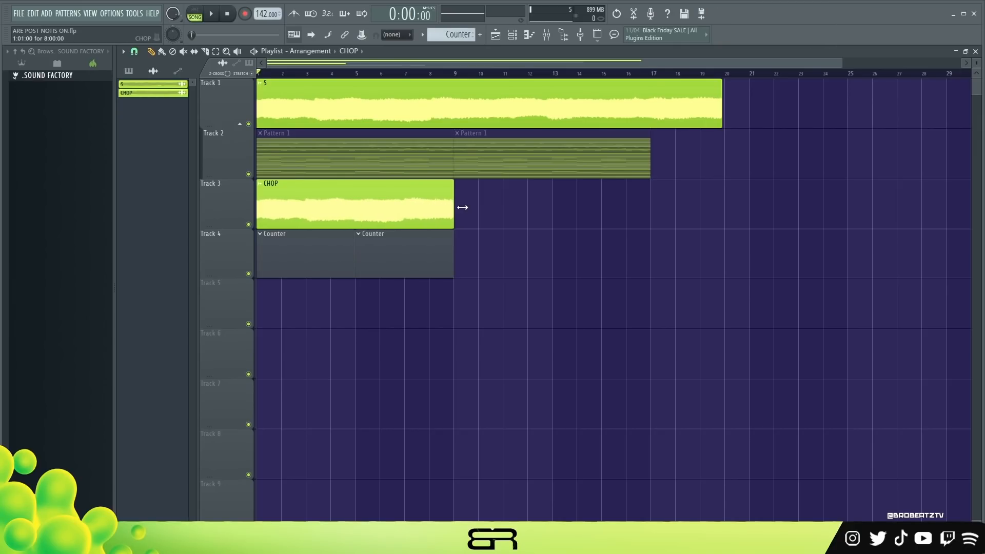
Mute Track 1, set the project tempo to 170 and play the arrangement with the CHOP clip
{"action": "left_click", "coordinate": [248, 124]}
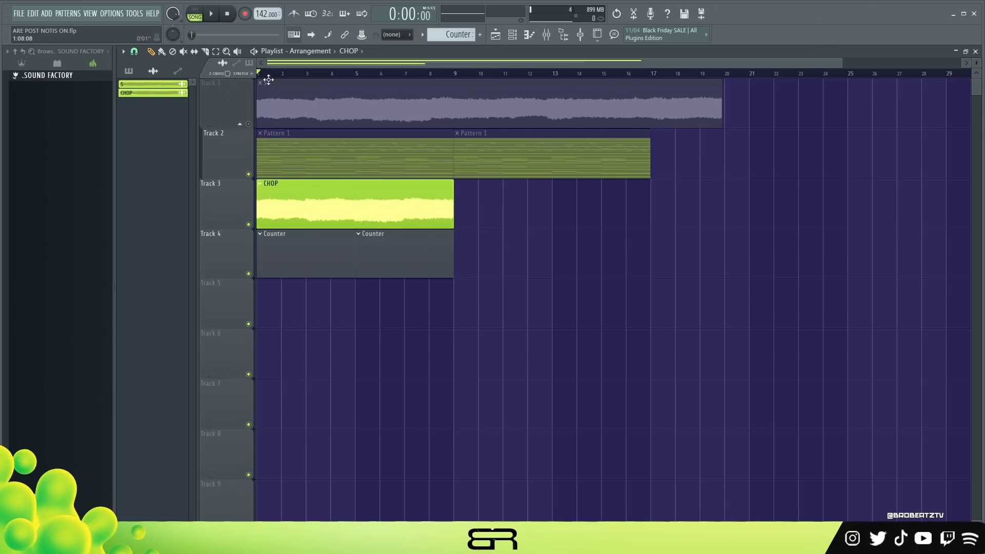
{"action": "left_click_drag", "start_coordinate": [264, 14], "coordinate": [264, 0]}
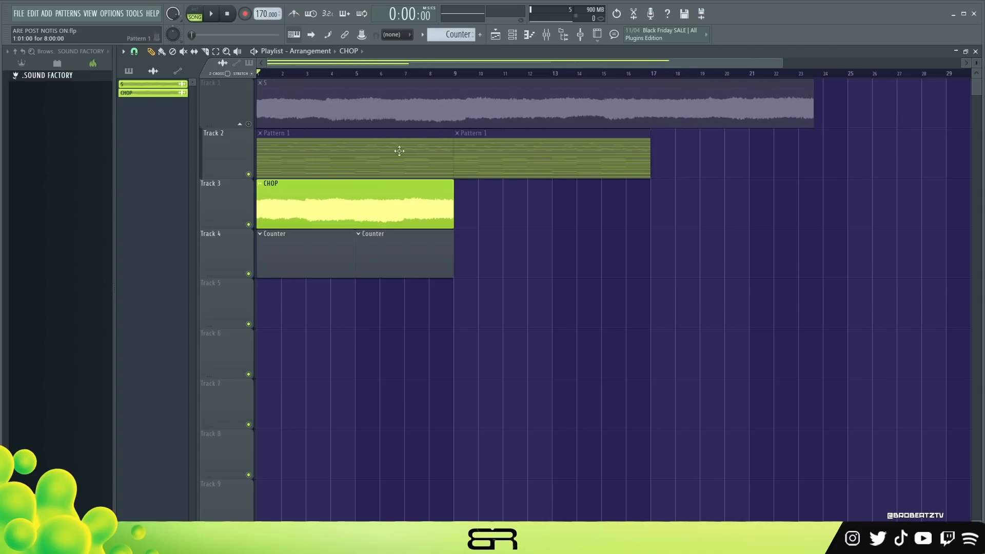
{"action": "key", "text": "space"}
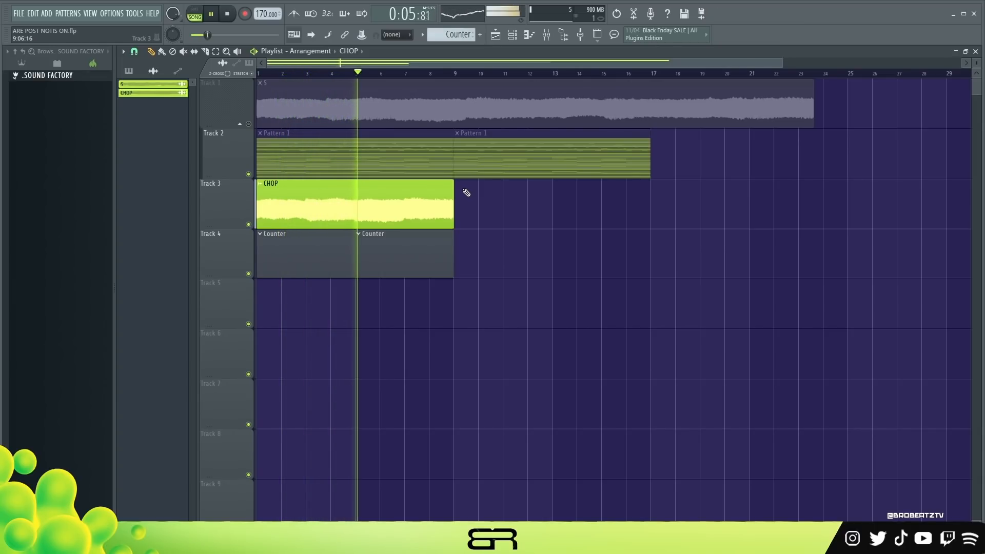
Try the Auto stretching mode on the CHOP clip and play the arrangement
{"action": "double_click", "coordinate": [397, 204]}
{"action": "left_click_drag", "start_coordinate": [318, 100], "coordinate": [692, 107]}
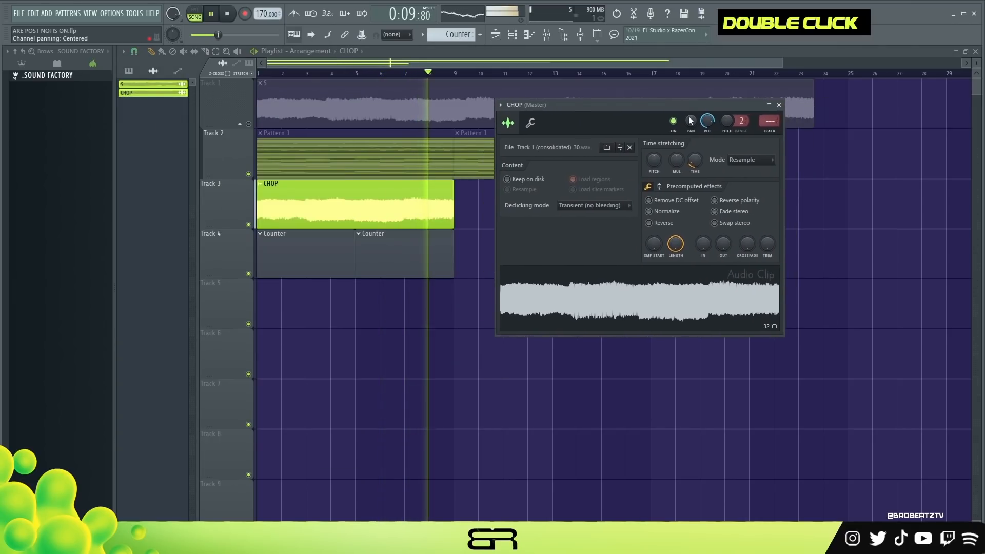
{"action": "key", "text": "space"}
{"action": "left_click", "coordinate": [745, 163]}
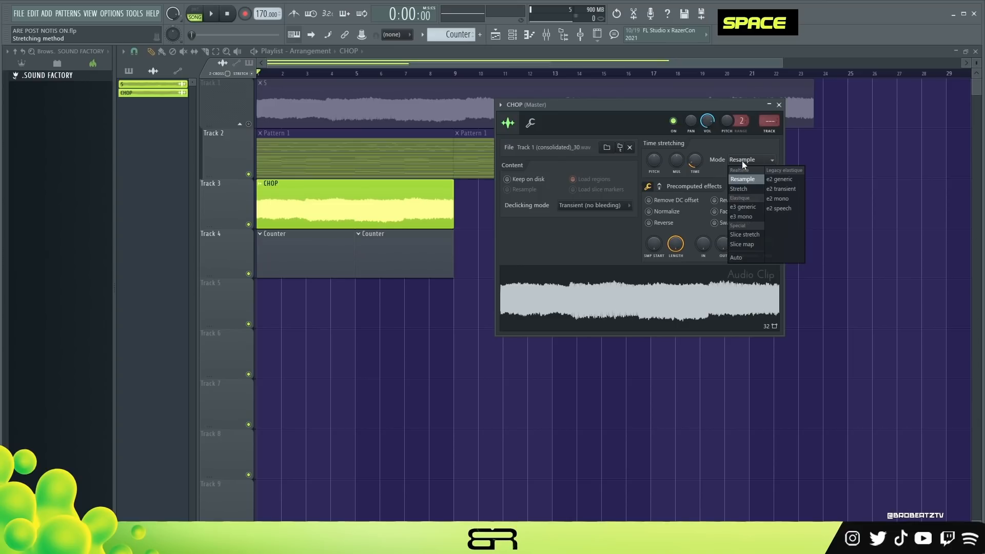
{"action": "left_click", "coordinate": [744, 257]}
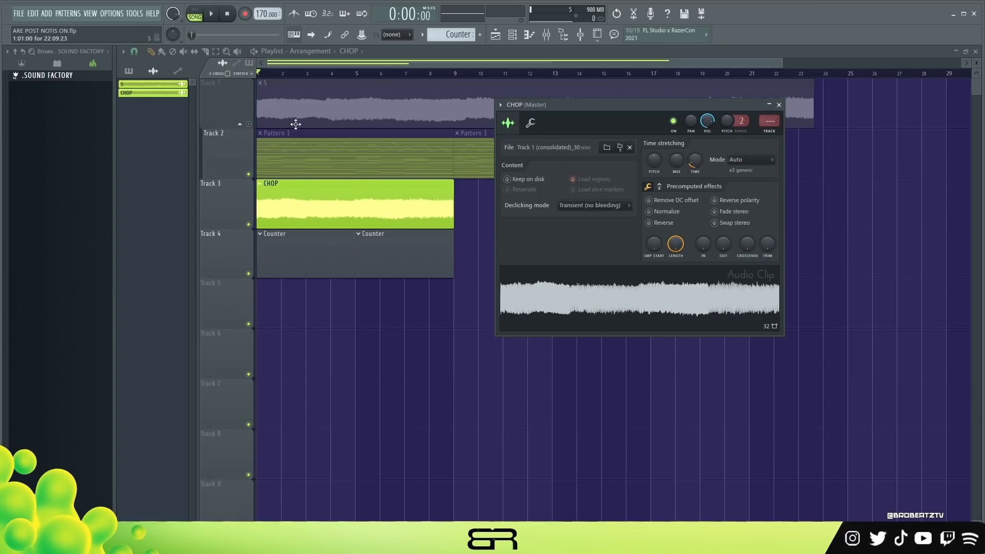
{"action": "left_click", "coordinate": [286, 66]}
{"action": "key", "text": "space"}
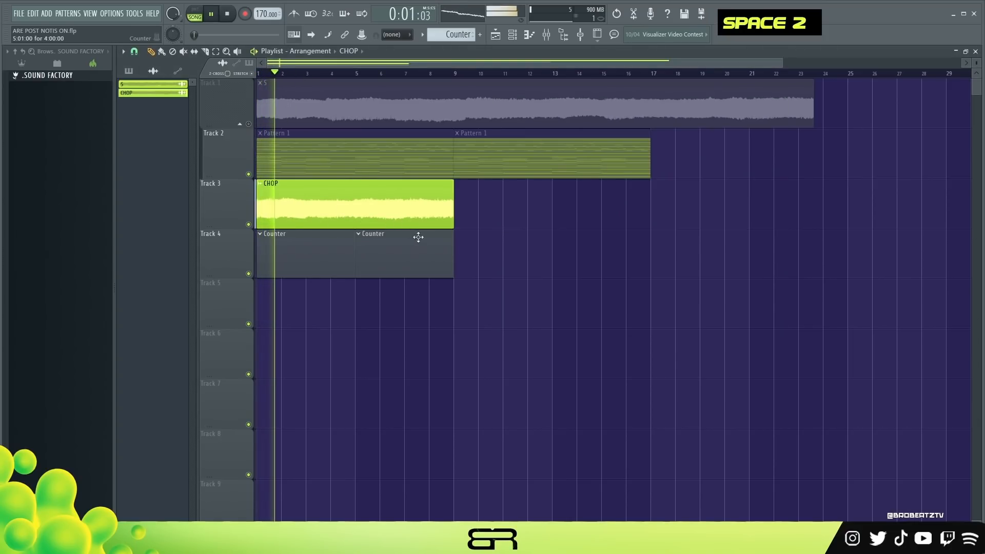
{"action": "key", "text": "space"}
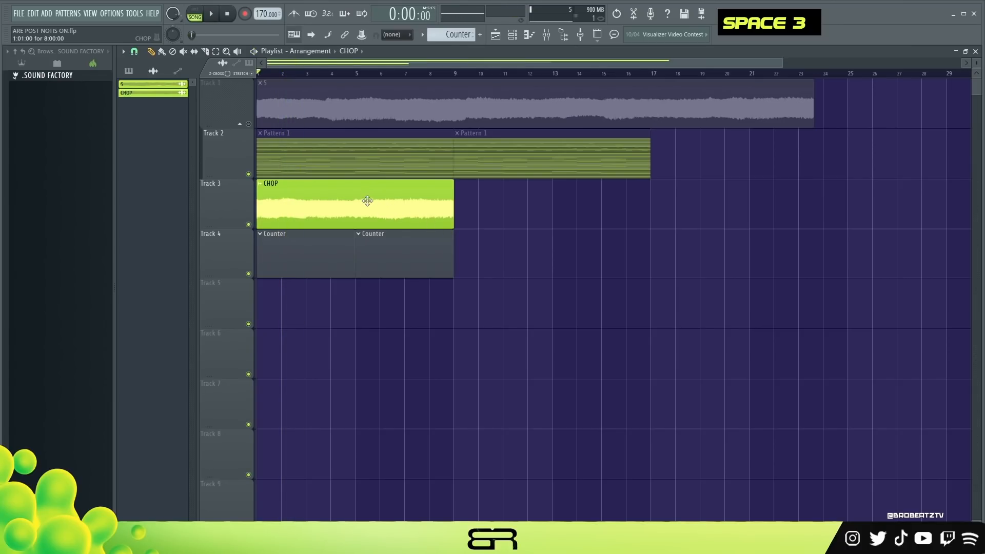
Return the CHOP clip's stretching mode to Resample and close the clip's settings
{"action": "double_click", "coordinate": [365, 201]}
{"action": "left_click", "coordinate": [739, 161]}
{"action": "left_click", "coordinate": [739, 171]}
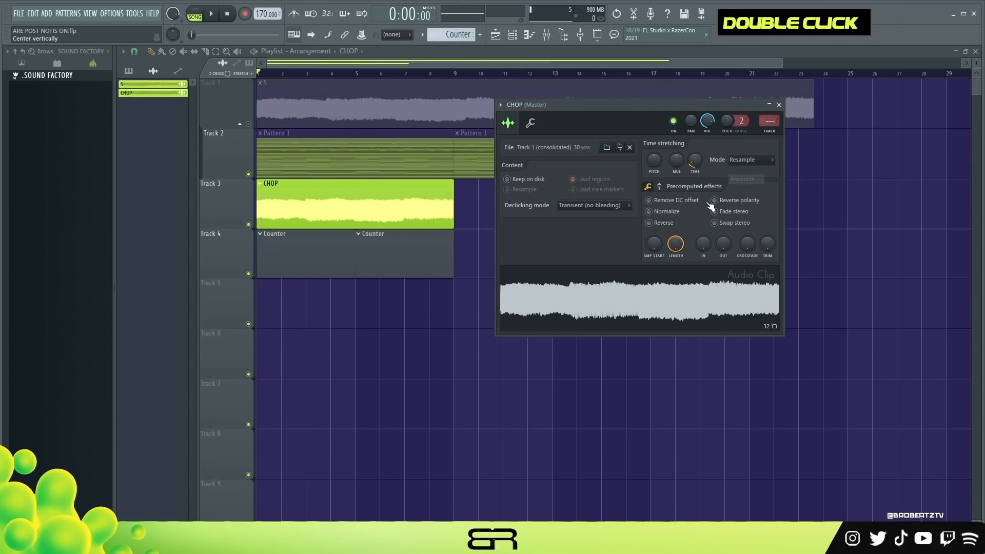
{"action": "left_click", "coordinate": [779, 105]}
{"action": "right_click", "coordinate": [596, 235]}
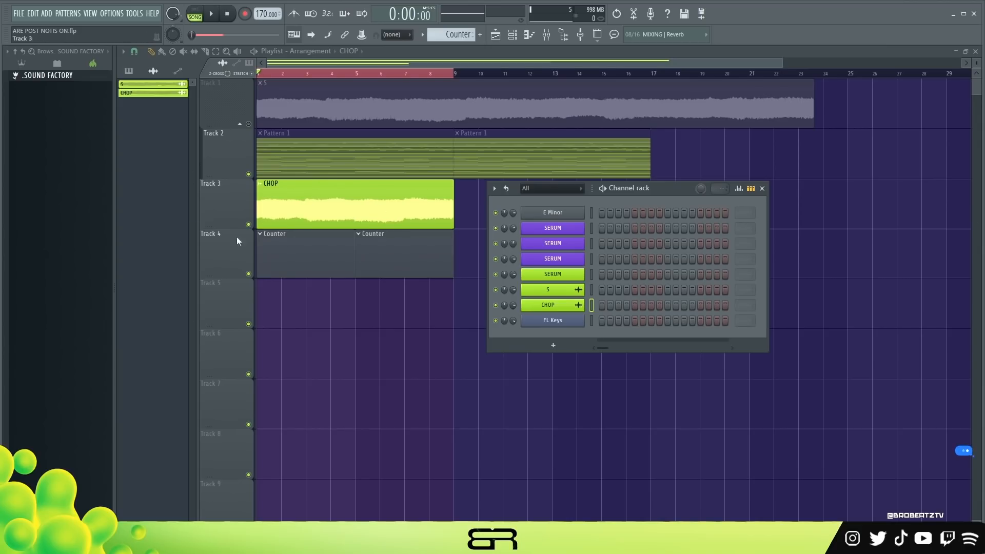
Lower the CHOP channel's volume to about 36% while the arrangement plays
{"action": "left_click_drag", "start_coordinate": [624, 194], "coordinate": [601, 193]}
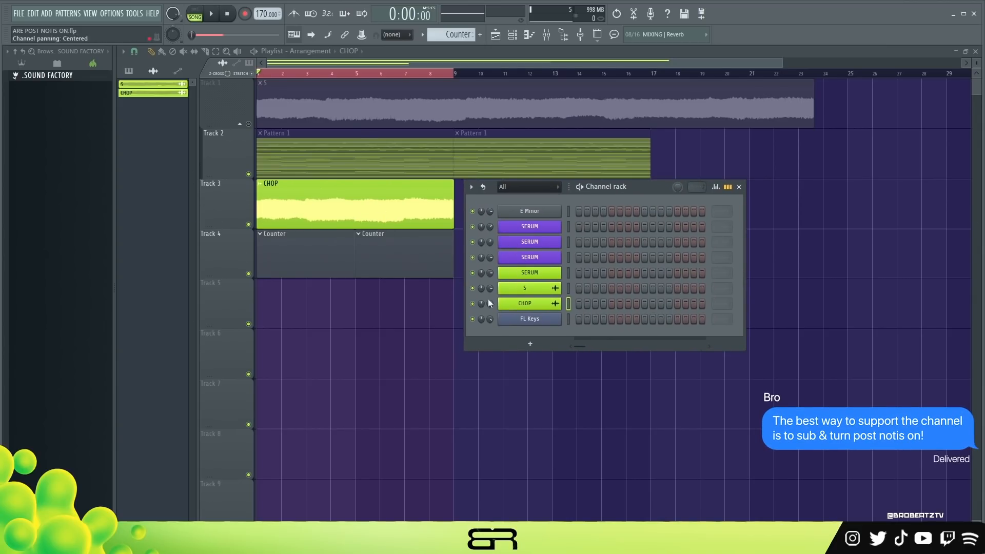
{"action": "left_click", "coordinate": [525, 303]}
{"action": "key", "text": "space"}
{"action": "left_click_drag", "start_coordinate": [709, 144], "coordinate": [709, 177]}
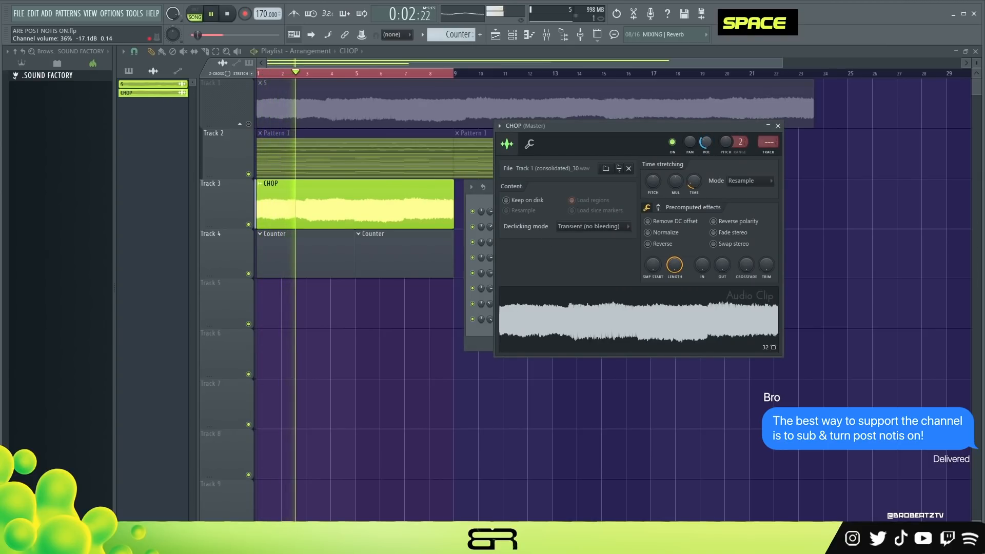
{"action": "key", "text": "space"}
{"action": "left_click", "coordinate": [778, 126]}
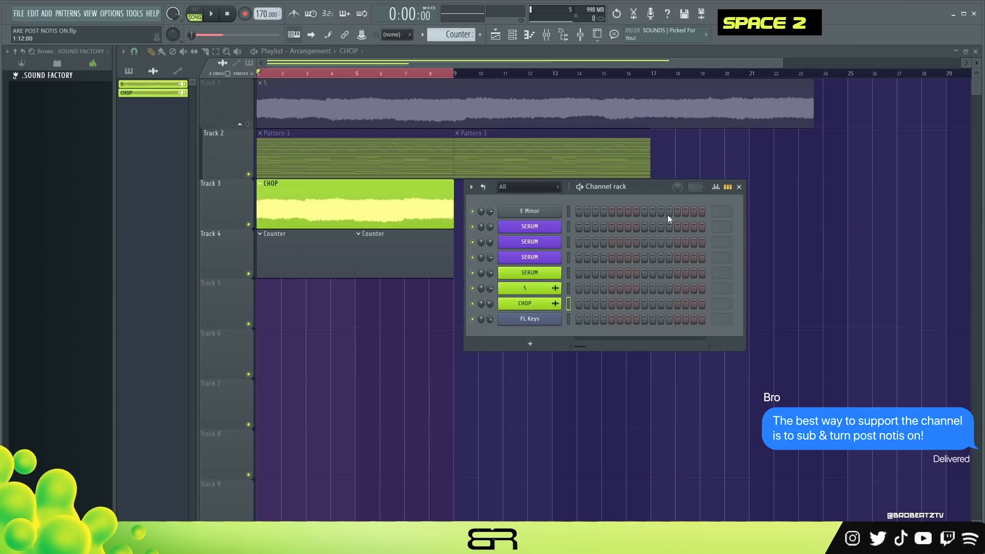
Open the FL Keys piano roll, place a D6 note at the start of bar 1 and play it against the sample
{"action": "right_click", "coordinate": [557, 322]}
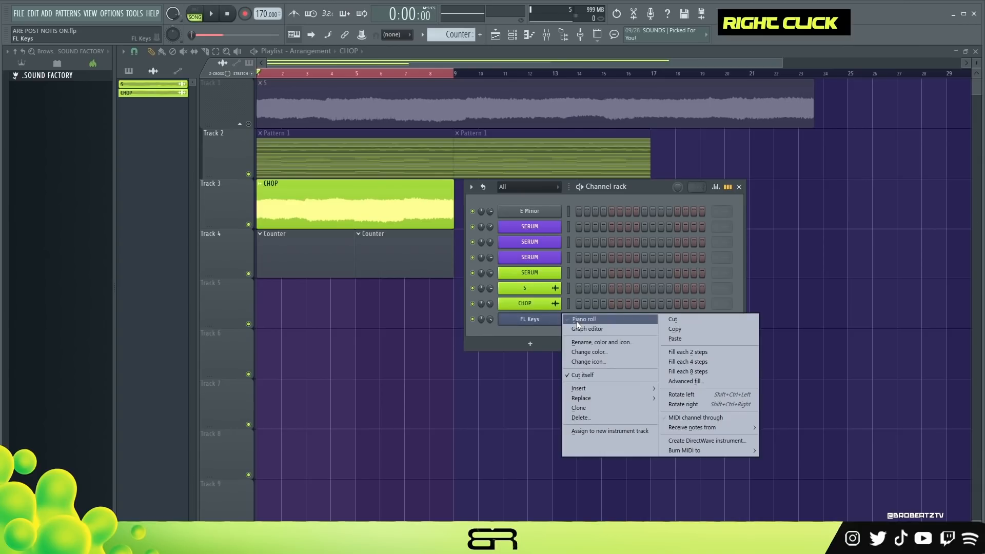
{"action": "left_click", "coordinate": [581, 319]}
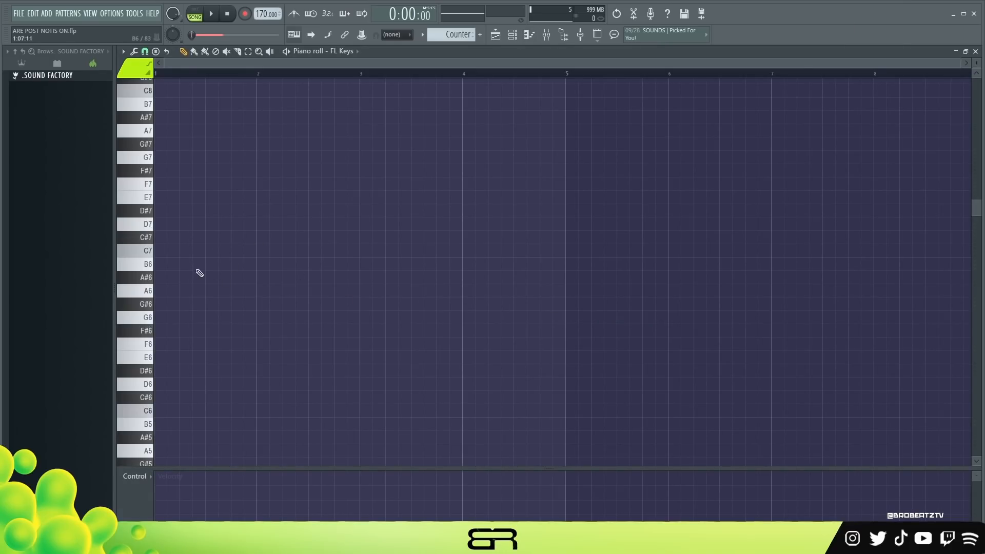
{"action": "double_click", "coordinate": [158, 259]}
{"action": "right_click", "coordinate": [167, 263]}
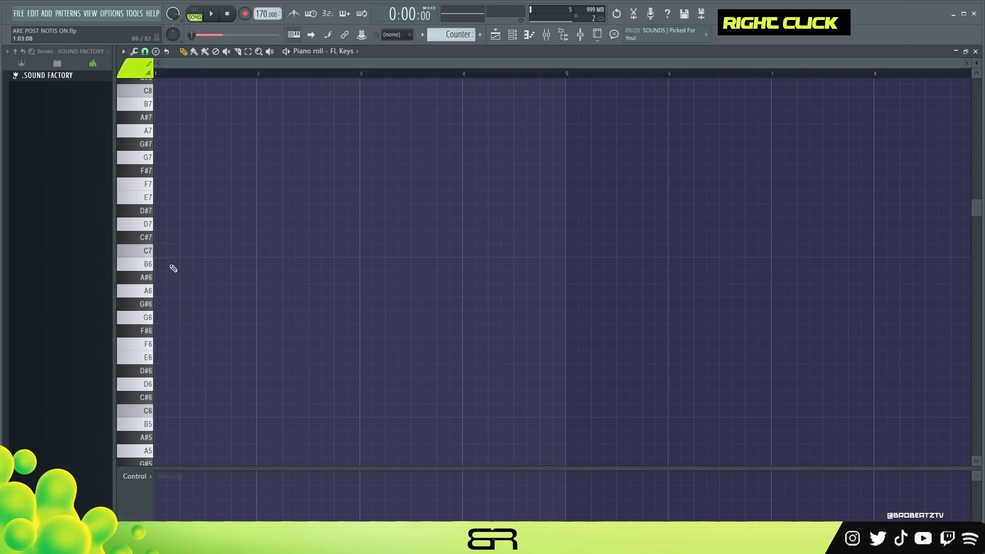
{"action": "left_click_drag", "start_coordinate": [960, 64], "coordinate": [918, 65]}
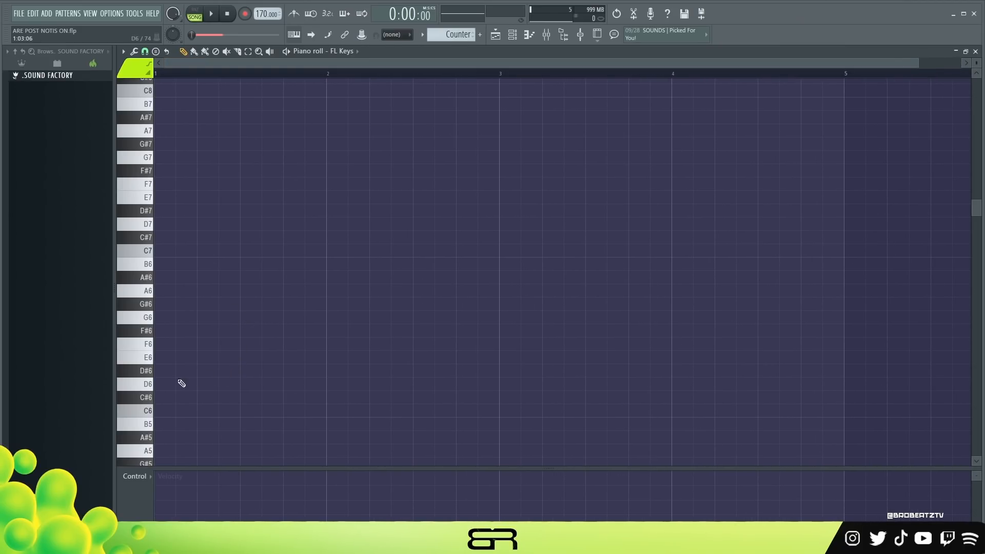
{"action": "left_click_drag", "start_coordinate": [973, 66], "coordinate": [974, 71]}
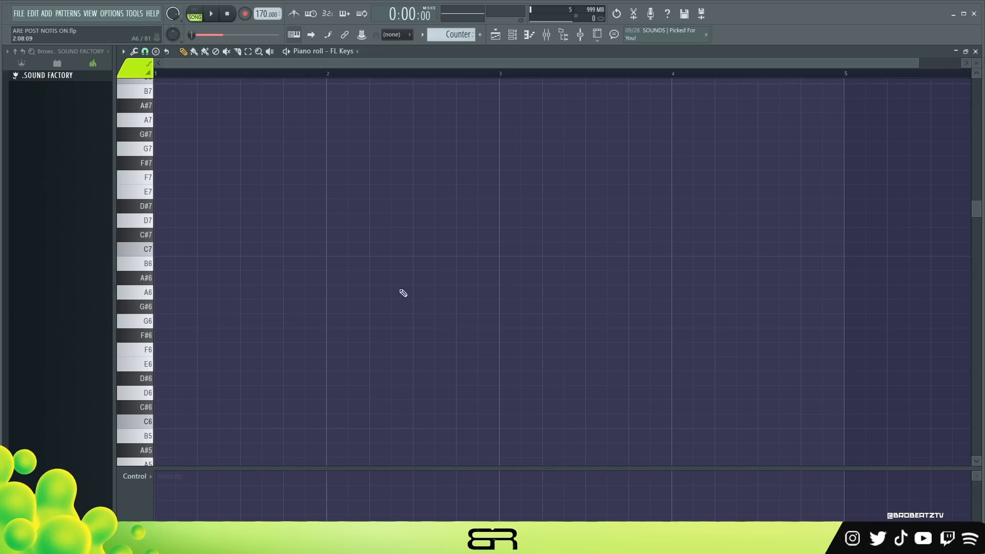
{"action": "left_click", "coordinate": [169, 393]}
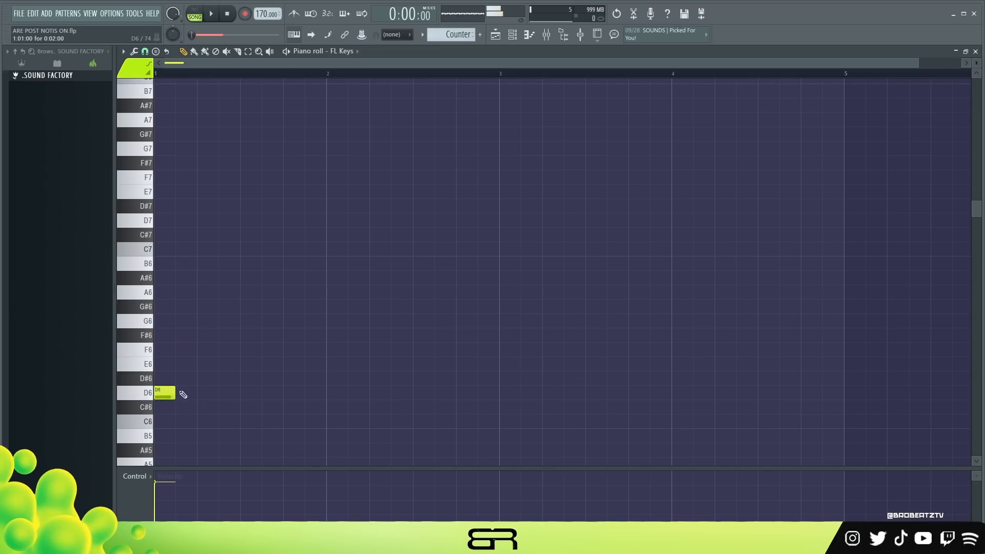
{"action": "key", "text": "space"}
{"action": "key", "text": "space"}
{"action": "key", "text": "space"}
{"action": "key", "text": "space"}
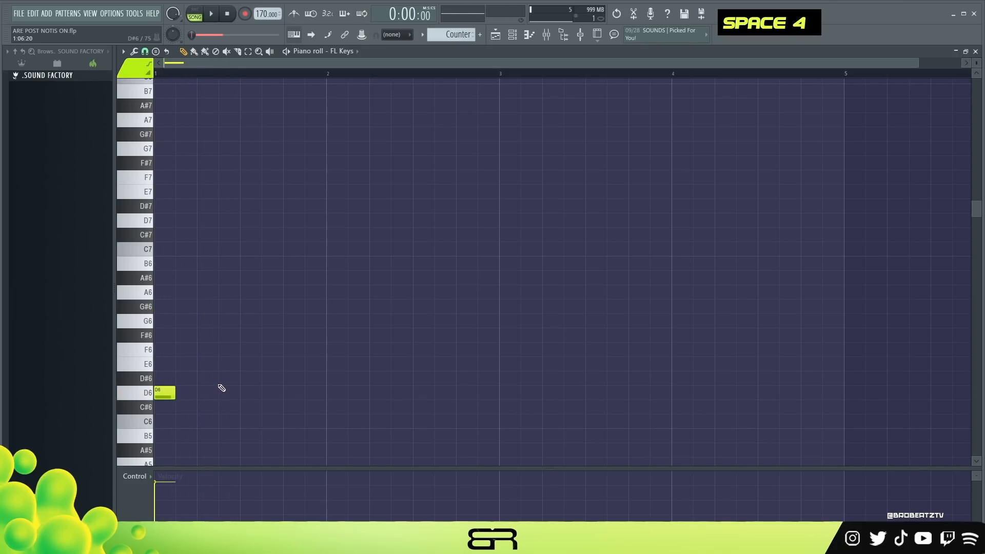
Try E6, D#6 and F6 after the D6 note during playback, keeping only F6 on beat 2 of bar 1
{"action": "key", "text": "space"}
{"action": "key", "text": "space"}
{"action": "key", "text": "space"}
{"action": "left_click", "coordinate": [205, 364]}
{"action": "key", "text": "space"}
{"action": "left_click", "coordinate": [204, 378]}
{"action": "right_click", "coordinate": [204, 366]}
{"action": "key", "text": "space"}
{"action": "key", "text": "space"}
{"action": "left_click", "coordinate": [223, 363]}
{"action": "left_click", "coordinate": [244, 353]}
{"action": "key", "text": "space"}
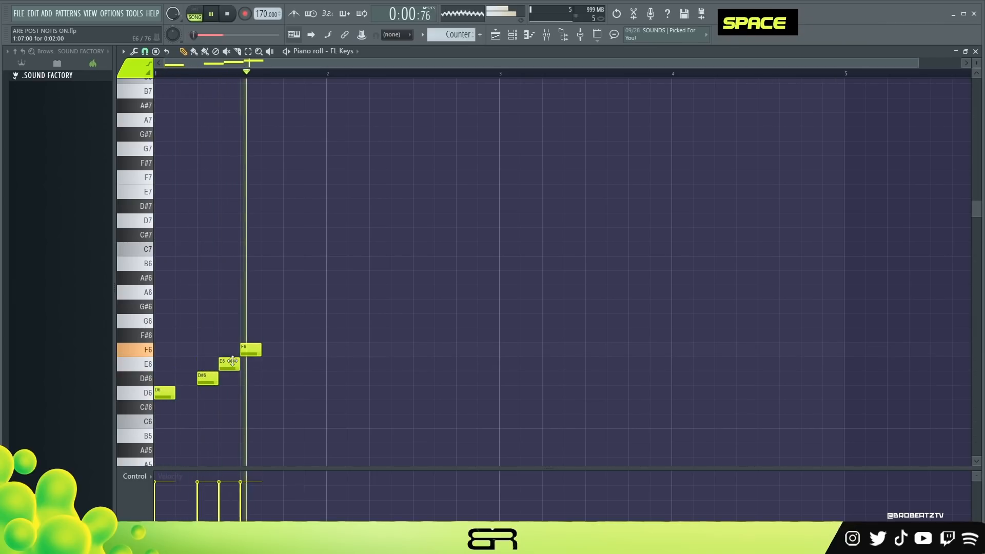
{"action": "right_click", "coordinate": [234, 362]}
{"action": "right_click", "coordinate": [206, 378]}
{"action": "left_click", "coordinate": [205, 350]}
{"action": "right_click", "coordinate": [251, 351]}
{"action": "key", "text": "space"}
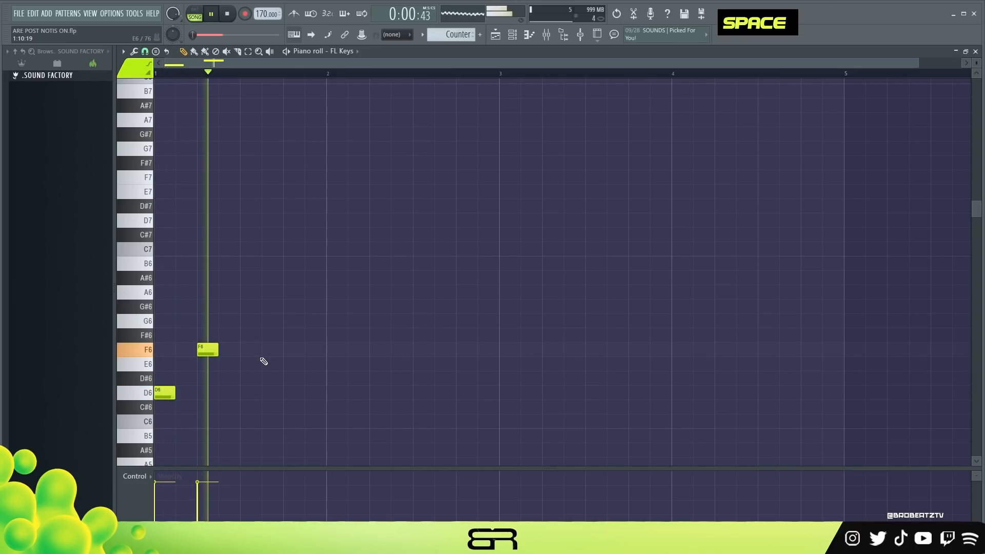
Try F#6 and G6 as the third scale note, keeping only G6 on beat 3 of bar 1
{"action": "key", "text": "space"}
{"action": "left_click", "coordinate": [246, 335]}
{"action": "left_click", "coordinate": [269, 321]}
{"action": "right_click", "coordinate": [251, 335]}
{"action": "left_click", "coordinate": [249, 321]}
{"action": "right_click", "coordinate": [272, 320]}
{"action": "key", "text": "space"}
{"action": "key", "text": "space"}
Continue the rising scale one beat apart with A6, A#6, C7 and D7, and play it against the sample
{"action": "left_click", "coordinate": [294, 292]}
{"action": "double_click", "coordinate": [313, 274]}
{"action": "left_click_drag", "start_coordinate": [313, 275], "coordinate": [334, 275]}
{"action": "key", "text": "space"}
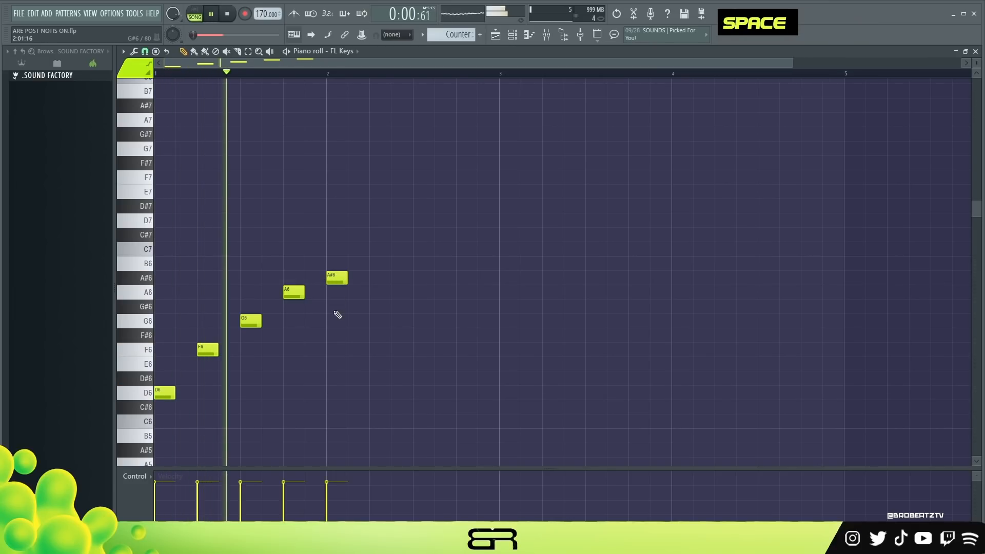
{"action": "key", "text": "space"}
{"action": "left_click", "coordinate": [380, 249]}
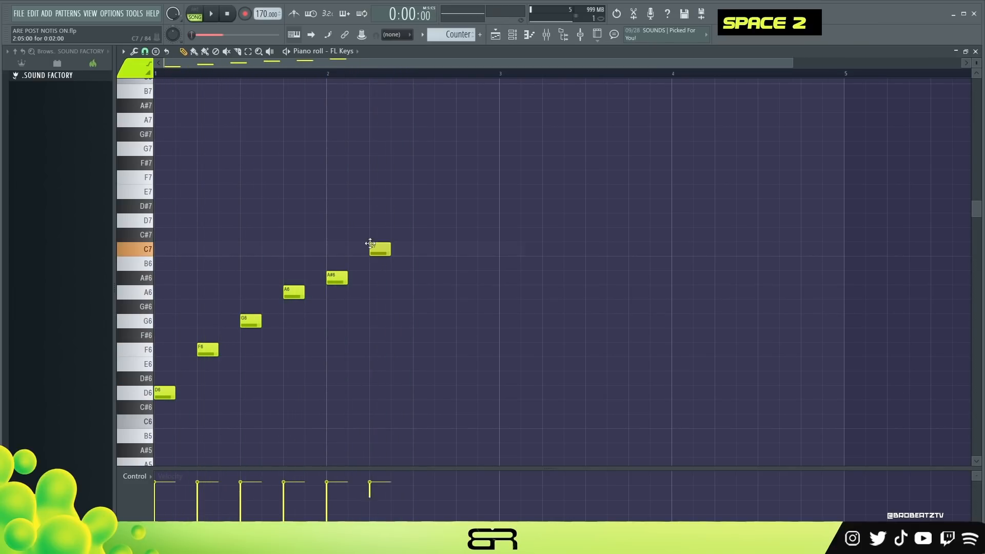
{"action": "left_click", "coordinate": [416, 220]}
{"action": "key", "text": "space"}
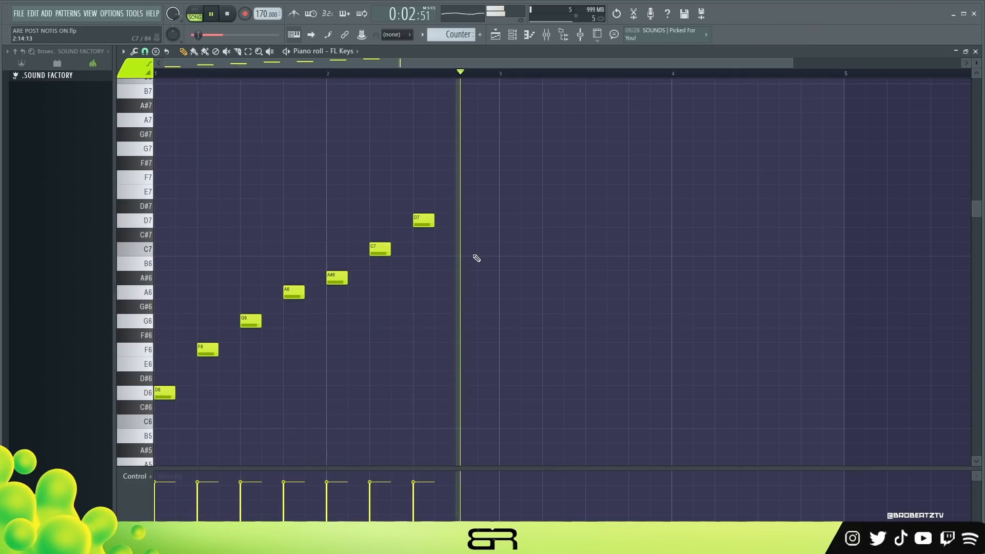
{"action": "key", "text": "space"}
Copy the seven scale notes to start at bar 3 and delete the originals from bars 1 and 2
{"action": "left_click_drag", "start_coordinate": [451, 201], "coordinate": [500, 372]}
{"action": "right_click", "coordinate": [448, 227]}
{"action": "right_click", "coordinate": [423, 221]}
{"action": "right_click", "coordinate": [337, 278]}
{"action": "right_click", "coordinate": [294, 292]}
{"action": "right_click", "coordinate": [380, 249]}
{"action": "right_click", "coordinate": [253, 319]}
{"action": "right_click", "coordinate": [208, 349]}
{"action": "right_click", "coordinate": [164, 393]}
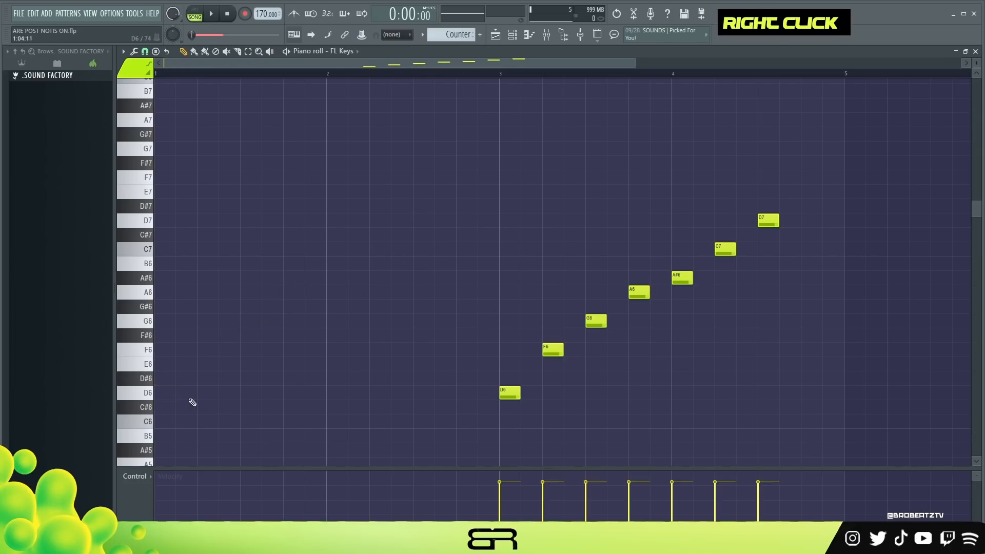
Place a D6 note at the start of bar 1 and move the scale notes to start at bar 5
{"action": "left_click", "coordinate": [172, 396]}
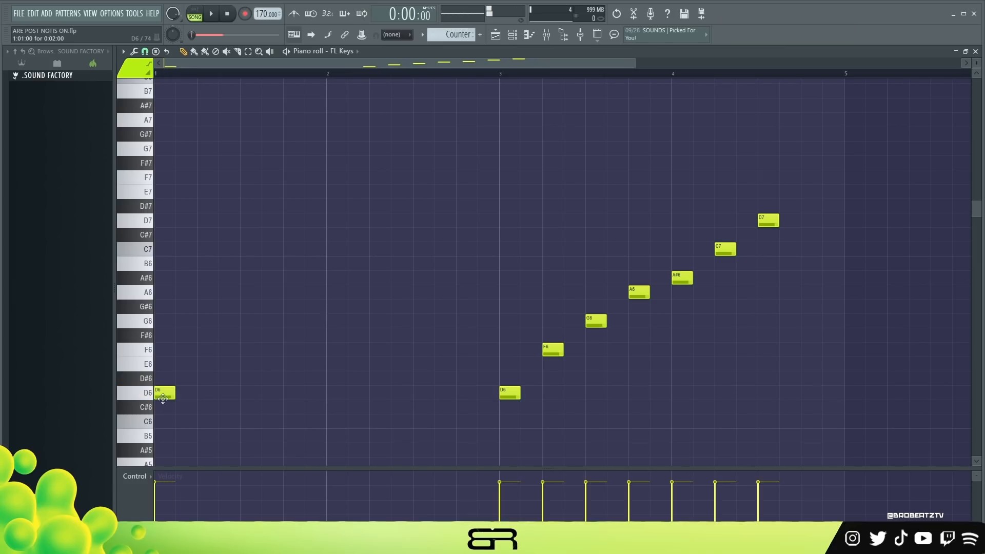
{"action": "key", "text": "space"}
{"action": "key", "text": "space"}
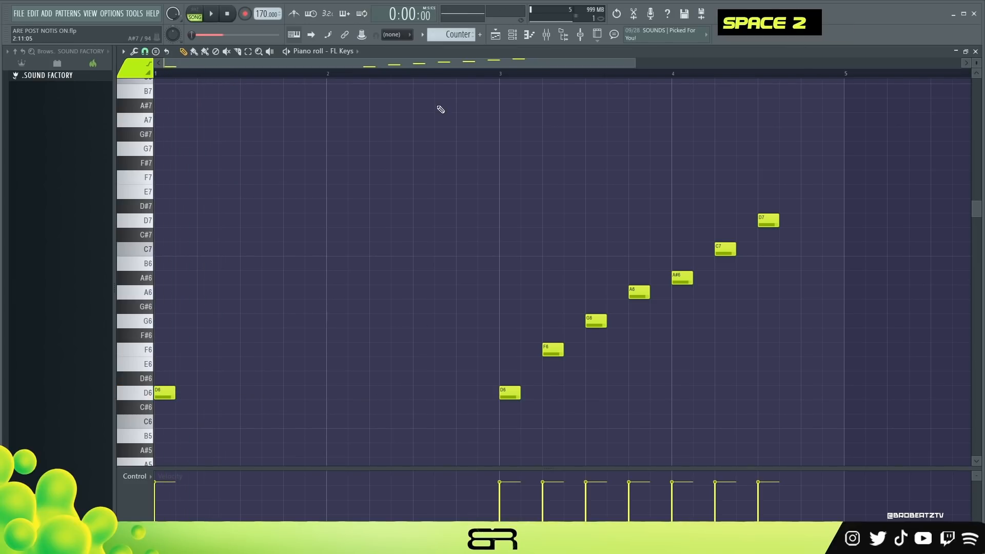
{"action": "scroll", "coordinate": [446, 76], "scroll_direction": "down", "scroll_amount": 2}
{"action": "left_click_drag", "start_coordinate": [668, 162], "coordinate": [667, 400]}
{"action": "right_click", "coordinate": [552, 387]}
{"action": "key", "text": "space"}
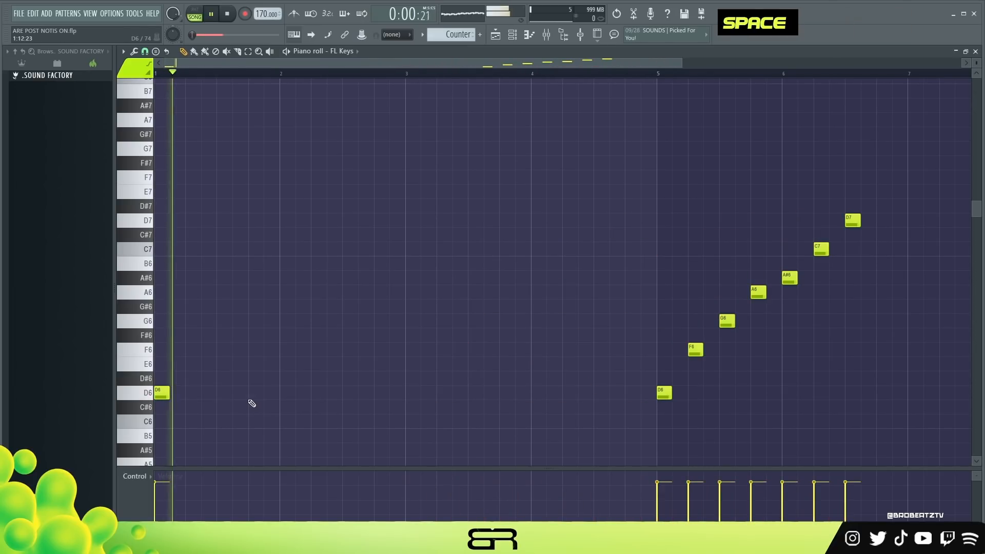
{"action": "key", "text": "space"}
Add D6 at the start of bar 2 and C6 on its beat 4, and repeat the two-bar pattern in bars 3 and 4
{"action": "left_click", "coordinate": [279, 396]}
{"action": "key", "text": "space"}
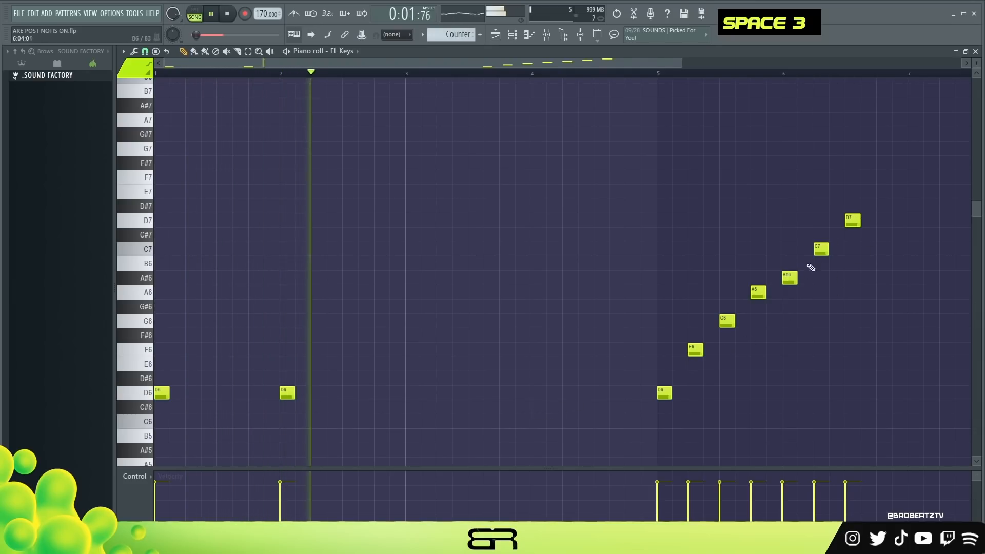
{"action": "key", "text": "space"}
{"action": "left_click", "coordinate": [382, 422]}
{"action": "left_click_drag", "start_coordinate": [418, 452], "coordinate": [408, 398]}
Duplicate the D6 and C6 notes from bar 1 to the start of bar 5 one octave higher
{"action": "left_click_drag", "start_coordinate": [661, 443], "coordinate": [153, 374]}
{"action": "left_click", "coordinate": [161, 392], "text": "shift"}
{"action": "key", "text": "ctrl+Up"}
{"action": "scroll", "coordinate": [208, 361], "scroll_direction": "up", "scroll_amount": 3}
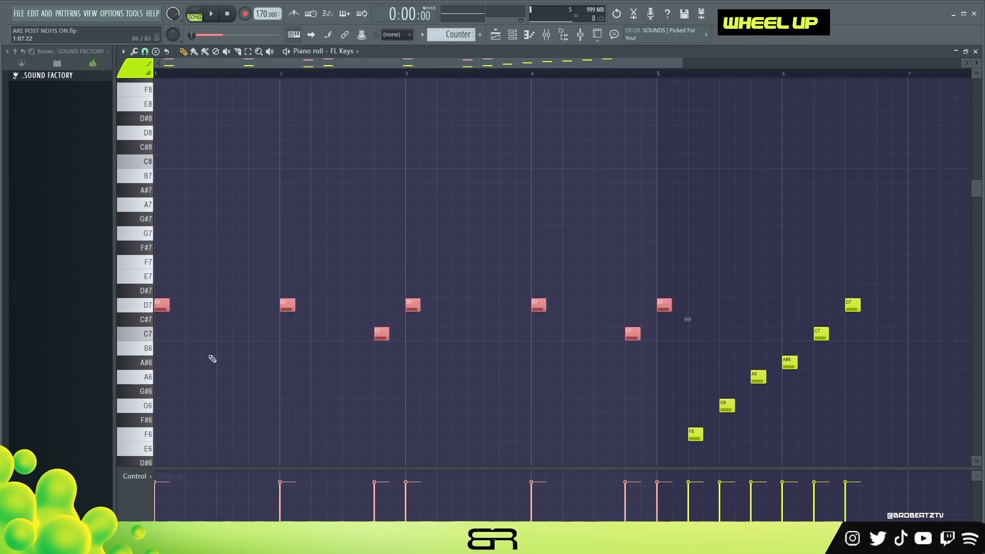
Duplicate the rising scale notes in bars 5 and 6 one octave higher and delete the extra note at bar 5
{"action": "scroll", "coordinate": [736, 337], "scroll_direction": "down", "scroll_amount": 1}
{"action": "left_click_drag", "start_coordinate": [877, 272], "coordinate": [662, 423]}
{"action": "key", "text": "ctrl+Up"}
{"action": "scroll", "coordinate": [586, 341], "scroll_direction": "up", "scroll_amount": 3}
{"action": "right_click", "coordinate": [666, 173]}
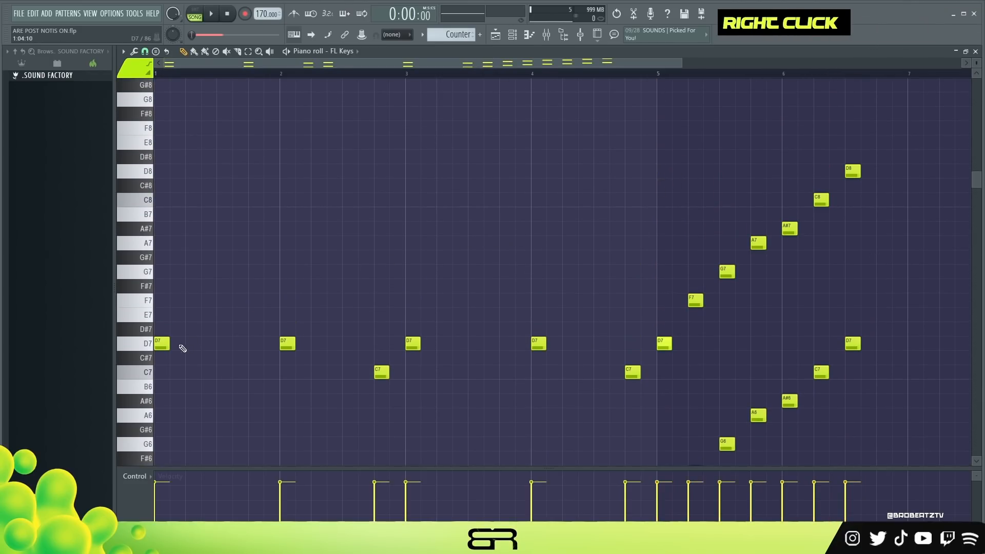
Add melody notes F7, A7, C8 and A7 in bar 1 after the D7 note and play them with the sample
{"action": "left_click", "coordinate": [208, 303]}
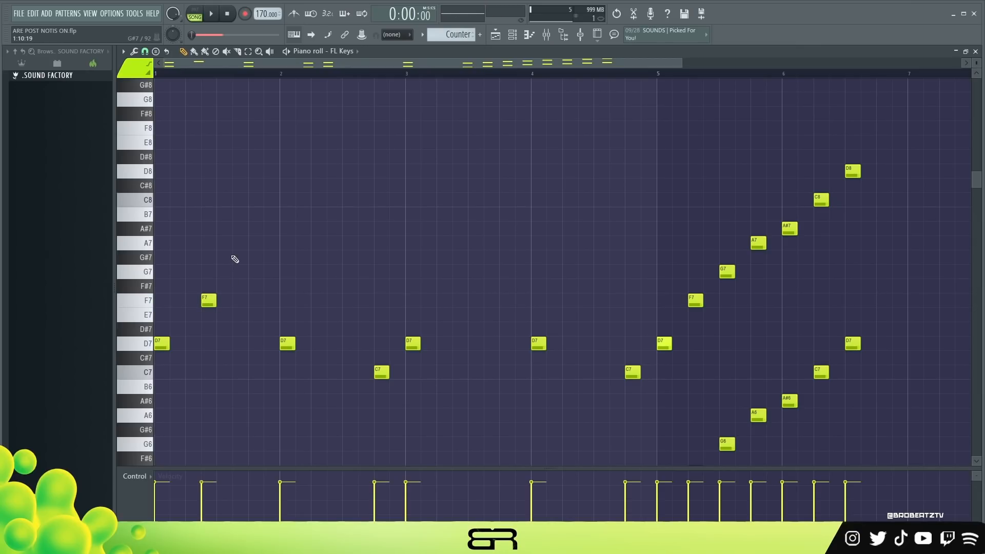
{"action": "key", "text": "space"}
{"action": "key", "text": "space"}
{"action": "key", "text": "space"}
{"action": "key", "text": "space"}
{"action": "left_click", "coordinate": [228, 243]}
{"action": "left_click", "coordinate": [256, 200]}
{"action": "left_click", "coordinate": [272, 243]}
{"action": "key", "text": "space"}
{"action": "key", "text": "space"}
{"action": "key", "text": "space"}
{"action": "key", "text": "space"}
Add F7 and D7 melody notes in the first half of bar 2 and play the phrase
{"action": "left_click", "coordinate": [318, 343]}
{"action": "left_click_drag", "start_coordinate": [318, 344], "coordinate": [334, 343]}
{"action": "left_click", "coordinate": [240, 287]}
{"action": "right_click", "coordinate": [240, 286]}
{"action": "left_click", "coordinate": [304, 301]}
{"action": "key", "text": "space"}
Replace the upper D7 and C7 notes in bars 3 and 4 with a copy of the melody phrase from bars 1 and 2
{"action": "right_click", "coordinate": [426, 315]}
{"action": "right_click", "coordinate": [413, 343]}
{"action": "right_click", "coordinate": [538, 343]}
{"action": "right_click", "coordinate": [633, 372]}
{"action": "key", "text": "space"}
{"action": "mouse_move", "coordinate": [463, 403]}
{"action": "left_mouse_down"}
{"action": "mouse_move", "coordinate": [162, 248]}
{"action": "mouse_move", "coordinate": [146, 203]}
{"action": "left_mouse_up"}
{"action": "left_click_drag", "start_coordinate": [162, 344], "coordinate": [413, 343]}
{"action": "scroll", "coordinate": [426, 376], "scroll_direction": "down", "scroll_amount": 3}
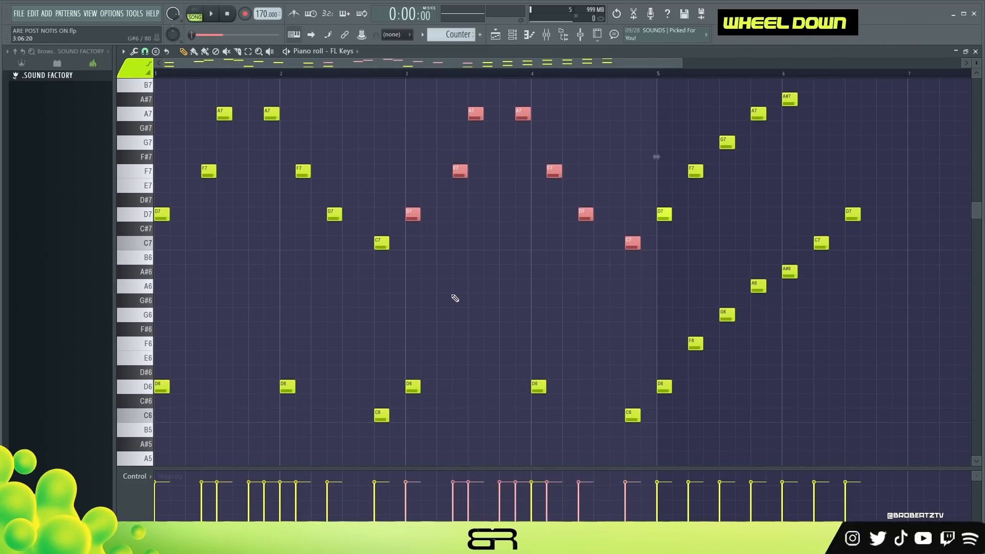
{"action": "scroll", "coordinate": [455, 298], "scroll_direction": "down", "scroll_amount": 1}
{"action": "left_click", "coordinate": [469, 286]}
{"action": "scroll", "coordinate": [472, 275], "scroll_direction": "up", "scroll_amount": 2}
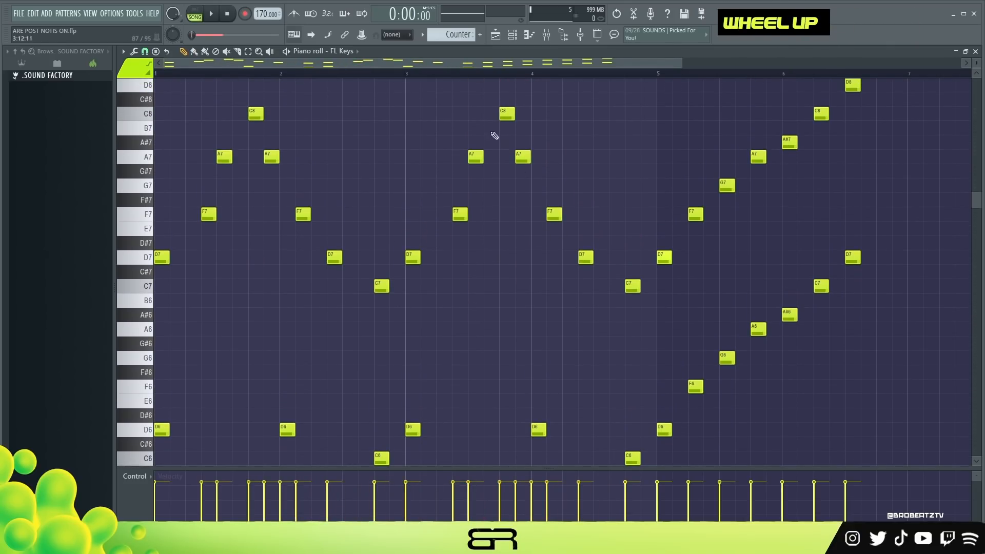
{"action": "left_click_drag", "start_coordinate": [322, 102], "coordinate": [243, 165]}
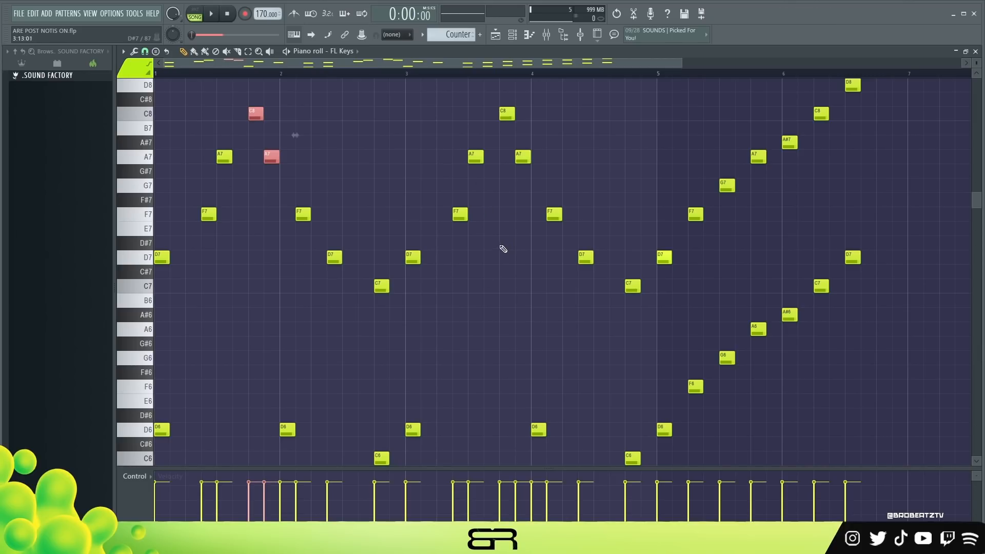
{"action": "right_click", "coordinate": [580, 300]}
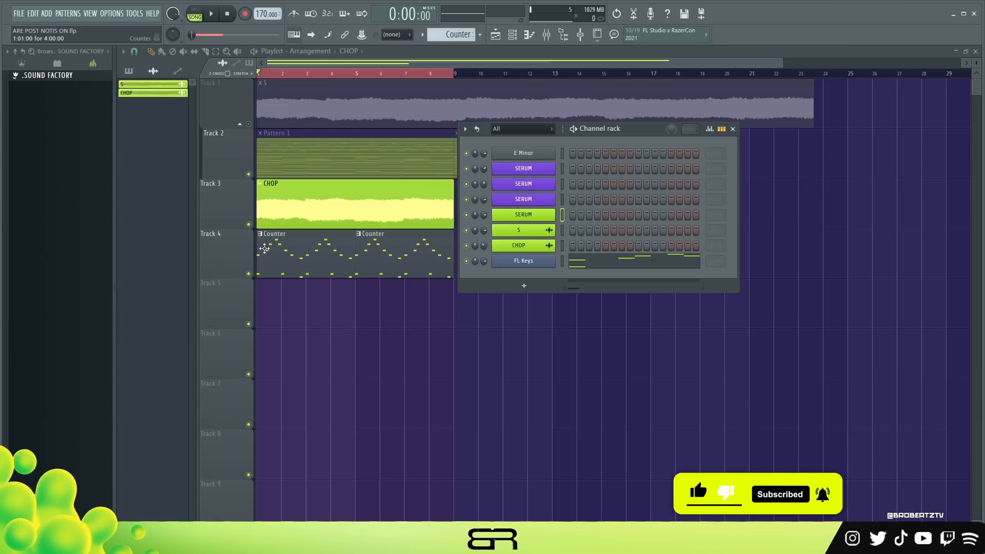
{"action": "mouse_move", "coordinate": [607, 132]}
{"action": "left_mouse_down"}
{"action": "mouse_move", "coordinate": [617, 126]}
{"action": "mouse_move", "coordinate": [610, 121]}
{"action": "left_mouse_up"}
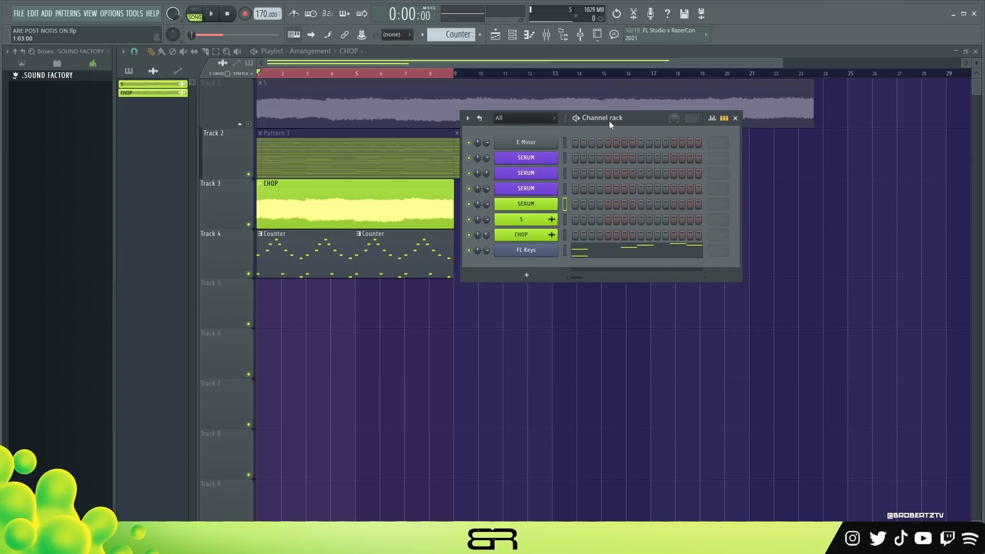
Play the arrangement briefly and inspect the first purple SERUM channel's Key - Anohana preset
{"action": "left_click_drag", "start_coordinate": [608, 121], "coordinate": [593, 115]}
{"action": "key", "text": "space"}
{"action": "key", "text": "space"}
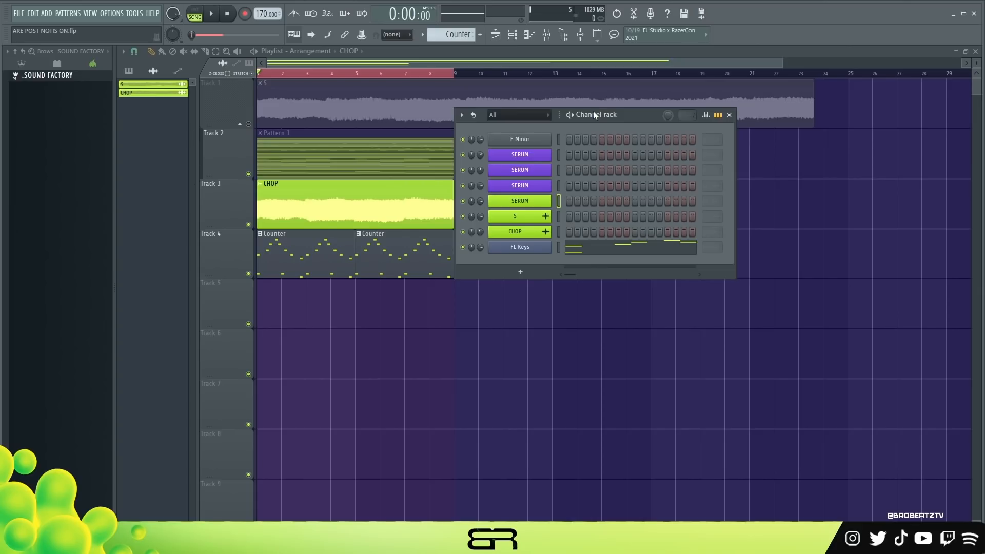
{"action": "left_click", "coordinate": [518, 154]}
{"action": "left_click_drag", "start_coordinate": [617, 113], "coordinate": [678, 100]}
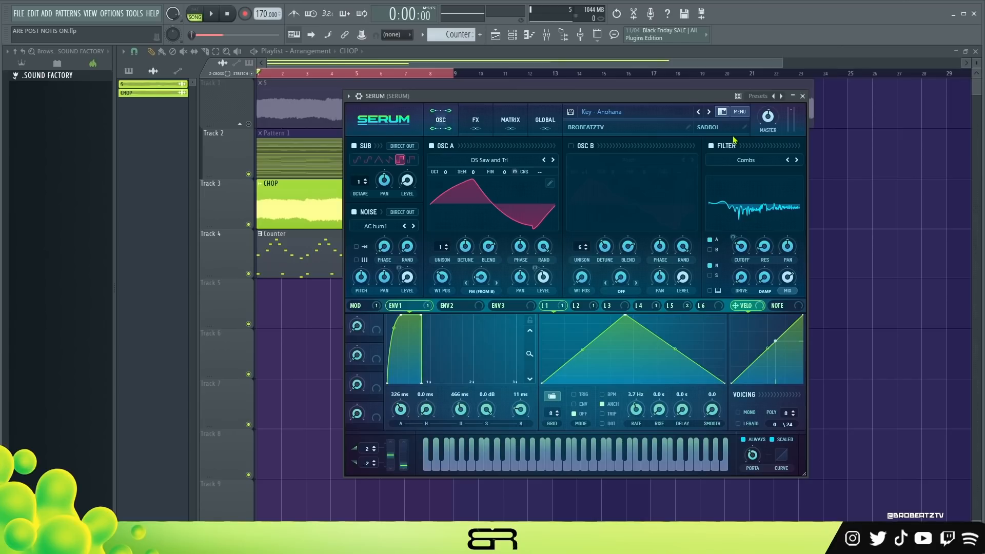
{"action": "left_click", "coordinate": [803, 96]}
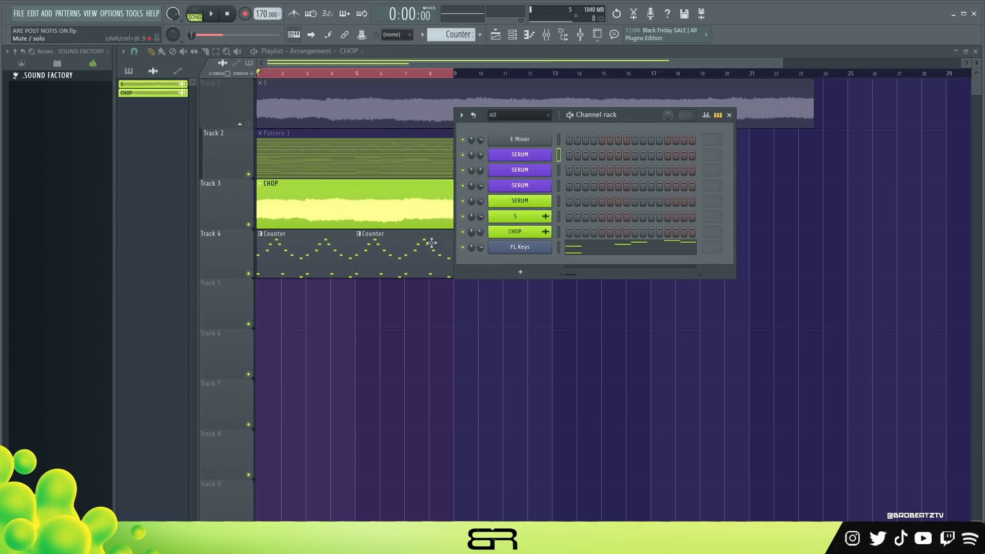
Move the Counter pattern's notes from the FL Keys channel to the green SERUM channel and play them with the sample
{"action": "right_click", "coordinate": [550, 242]}
{"action": "right_click", "coordinate": [550, 198]}
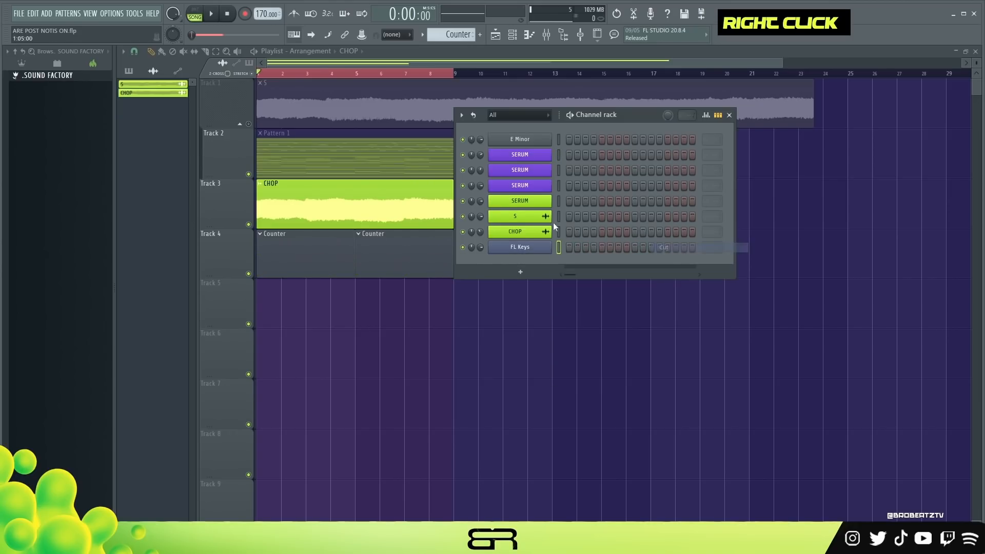
{"action": "right_click", "coordinate": [550, 198]}
{"action": "left_click", "coordinate": [662, 222]}
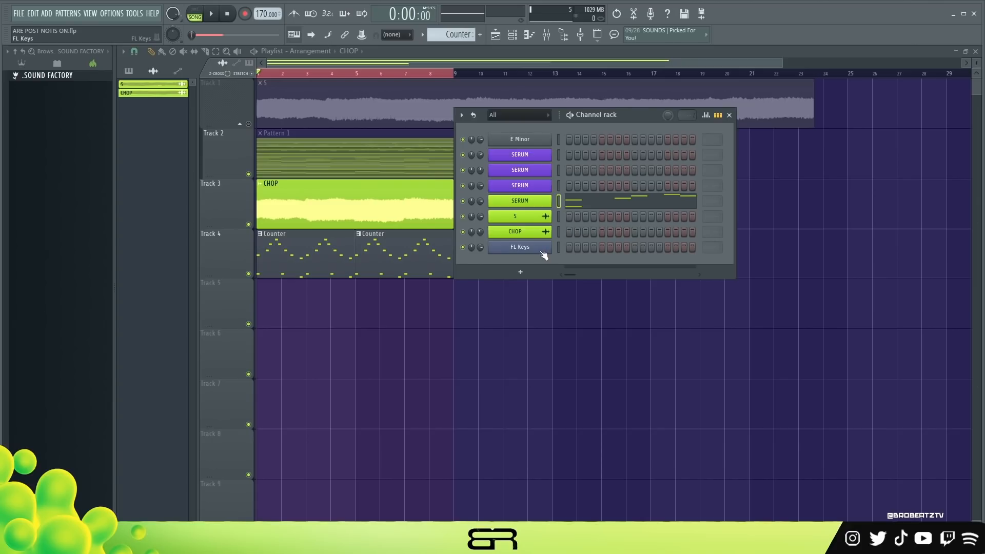
{"action": "left_click", "coordinate": [559, 247]}
{"action": "left_click_drag", "start_coordinate": [581, 129], "coordinate": [569, 140]}
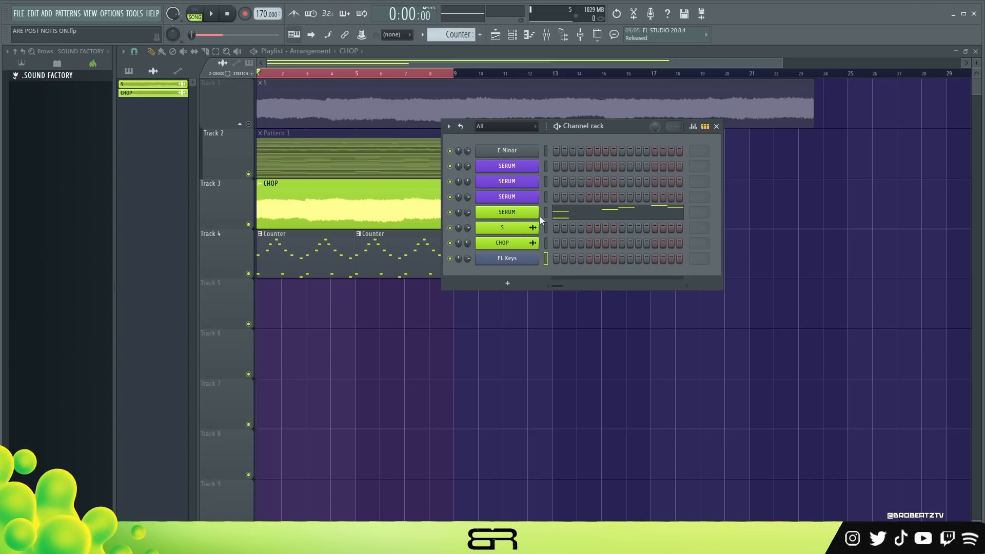
{"action": "left_click_drag", "start_coordinate": [599, 134], "coordinate": [633, 133]}
{"action": "key", "text": "space"}
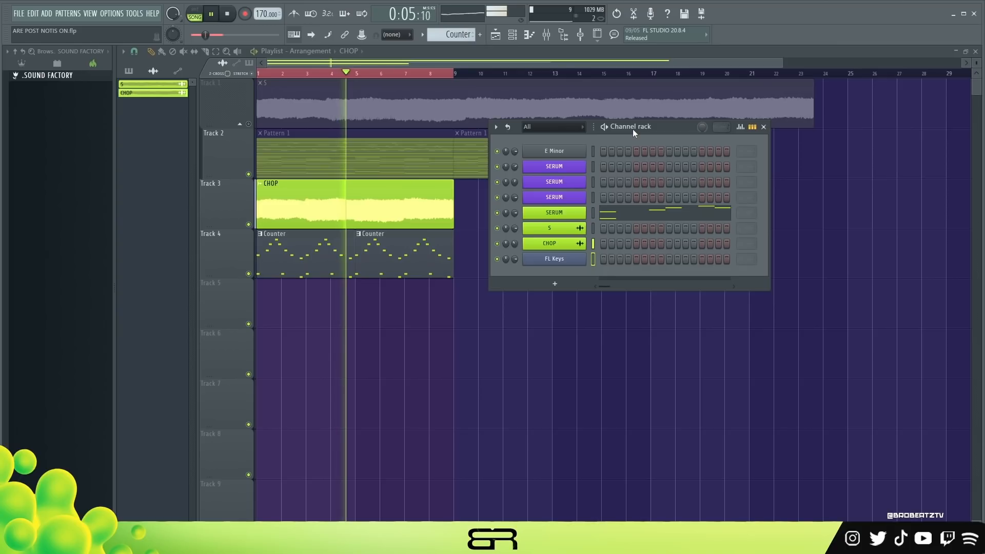
{"action": "key", "text": "space"}
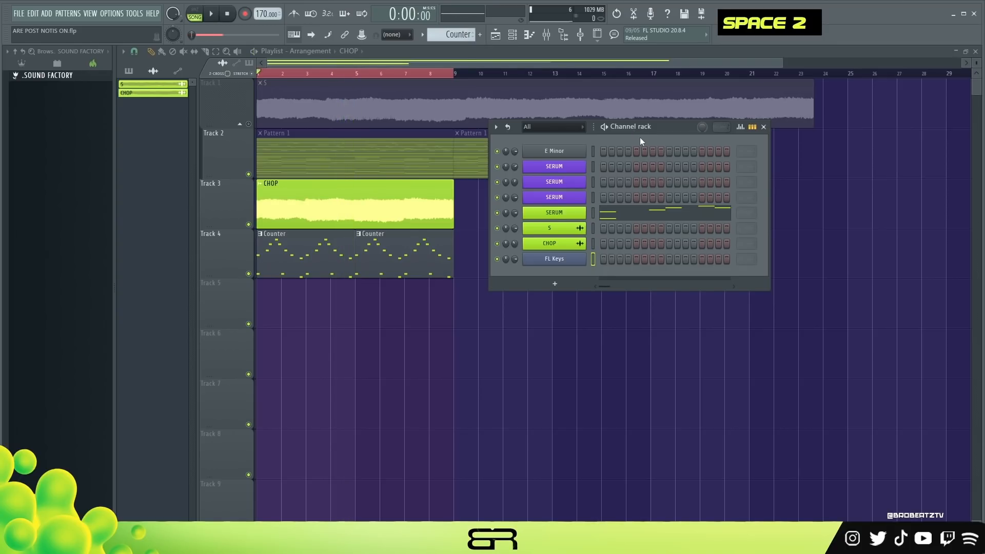
Enable the Reverb and Delay effects in the green SERUM channel's Key - Ghxstd preset and play the result
{"action": "left_click", "coordinate": [565, 214]}
{"action": "mouse_move", "coordinate": [651, 88]}
{"action": "left_mouse_down"}
{"action": "mouse_move", "coordinate": [679, 85]}
{"action": "mouse_move", "coordinate": [650, 88]}
{"action": "left_mouse_up"}
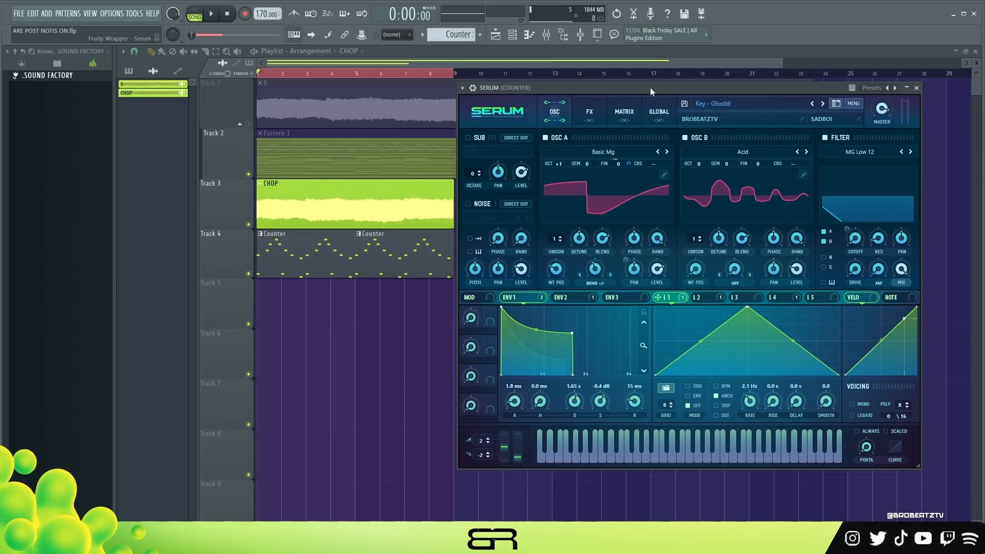
{"action": "left_click_drag", "start_coordinate": [651, 87], "coordinate": [648, 88]}
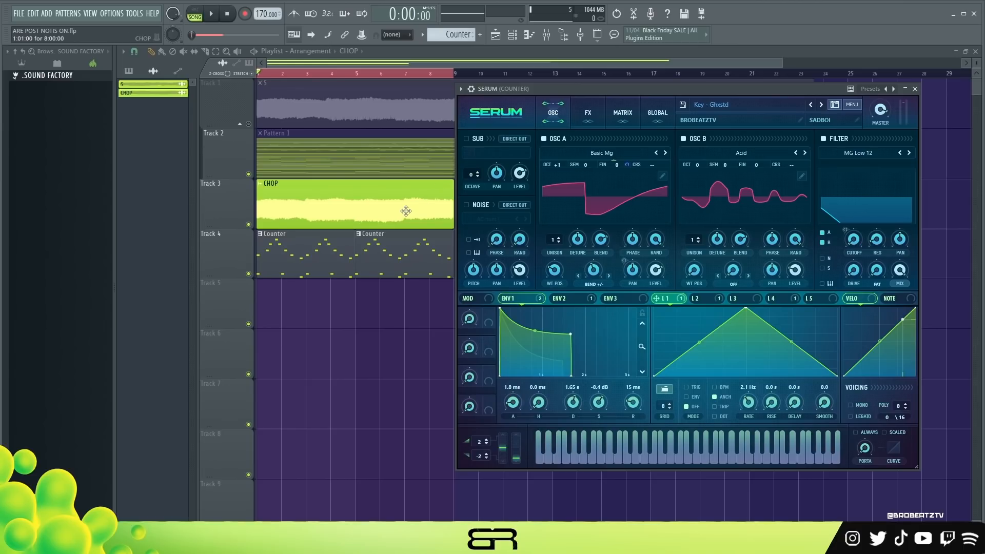
{"action": "left_click", "coordinate": [590, 113]}
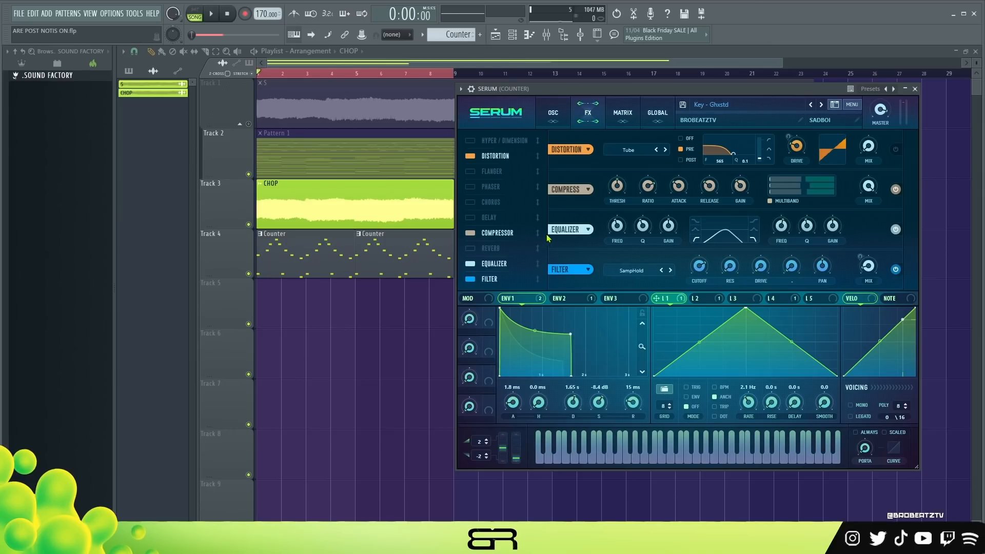
{"action": "left_click", "coordinate": [470, 249]}
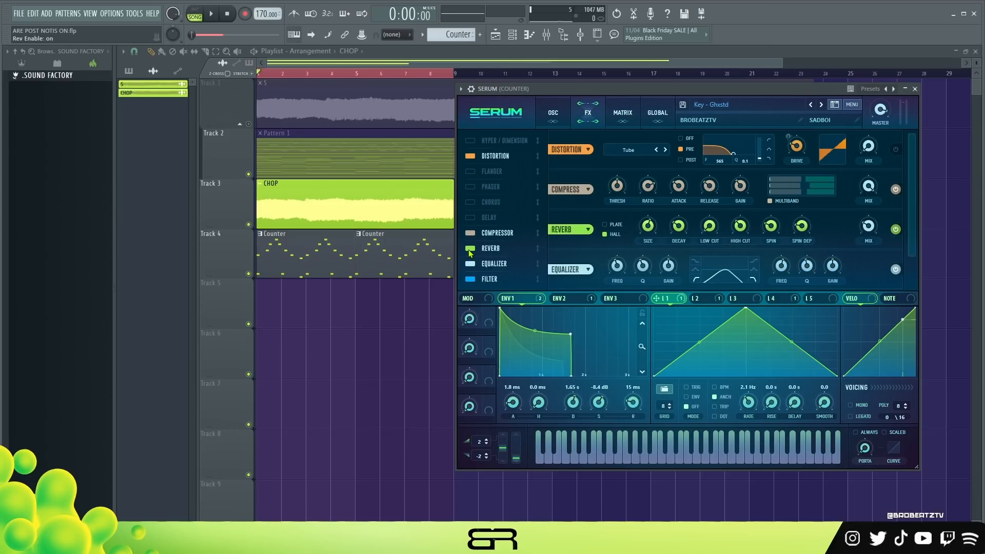
{"action": "left_click", "coordinate": [471, 218]}
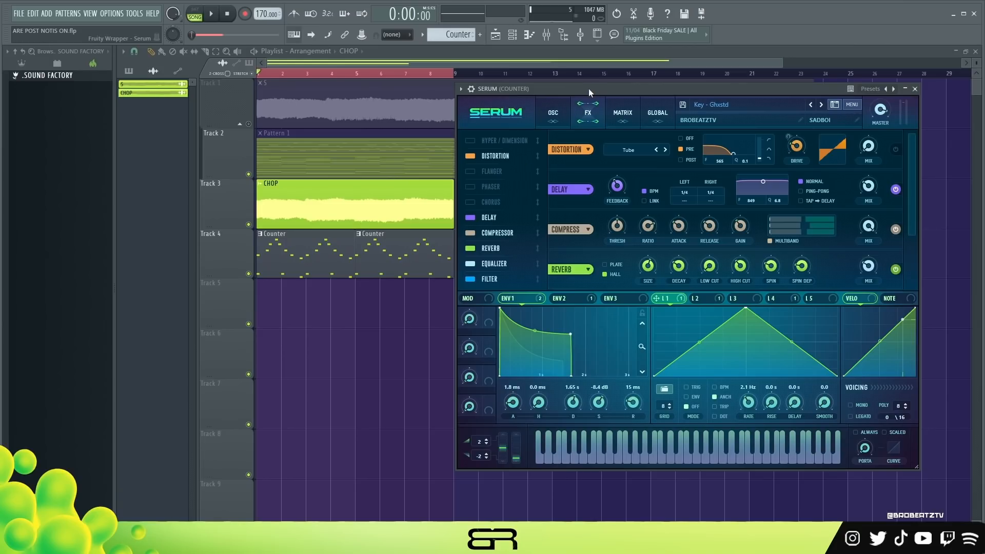
{"action": "key", "text": "space"}
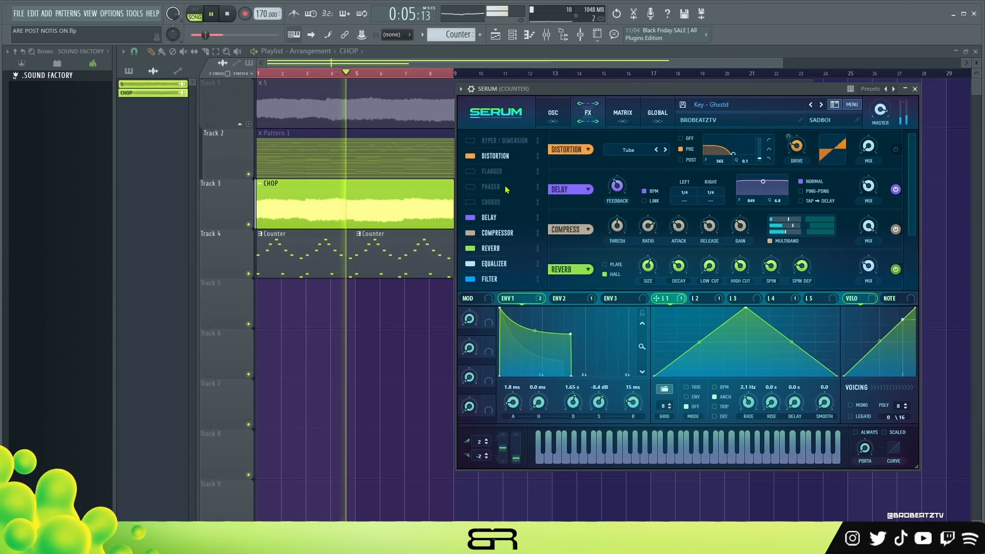
{"action": "key", "text": "space"}
Adjust the channel volume in the CHOP audio clip's settings
{"action": "double_click", "coordinate": [304, 200]}
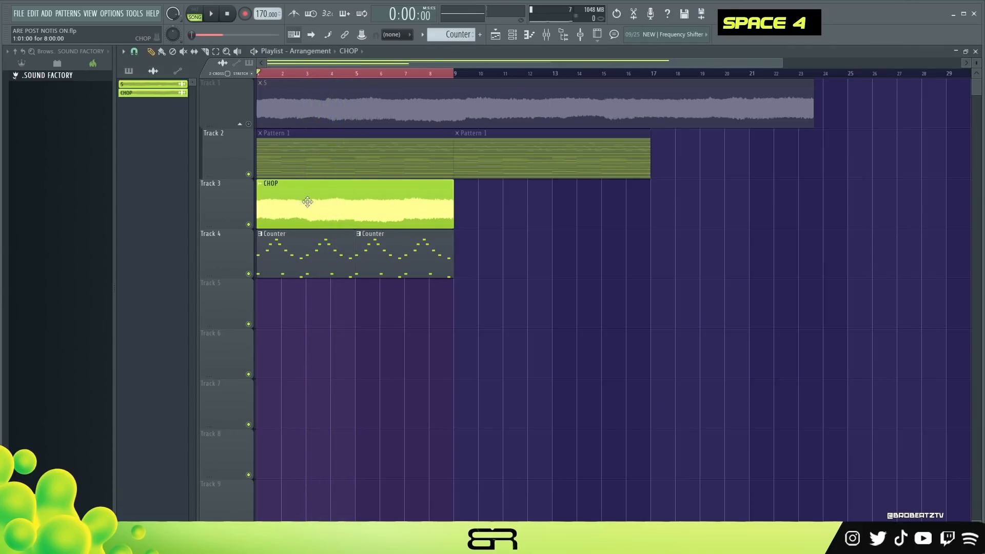
{"action": "left_click_drag", "start_coordinate": [710, 146], "coordinate": [709, 139]}
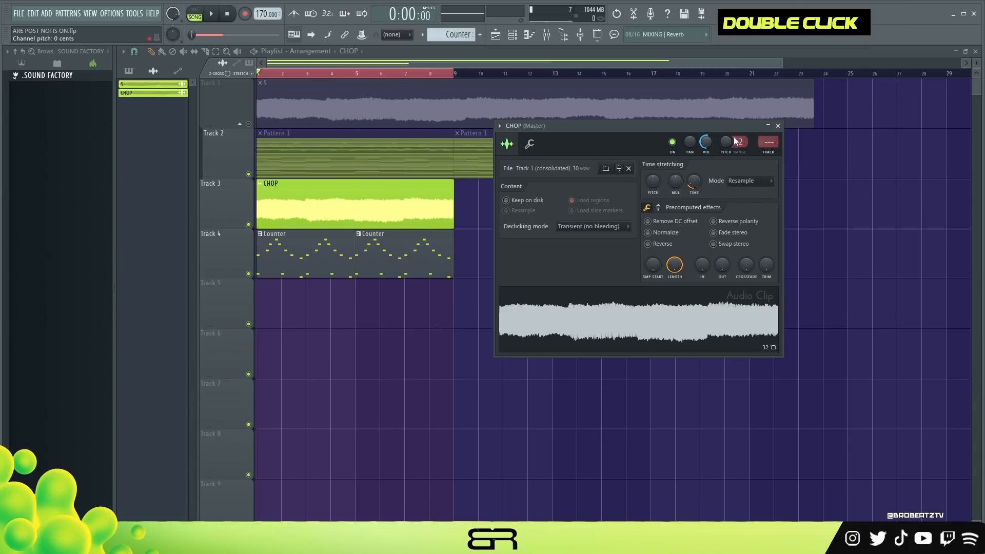
{"action": "left_click", "coordinate": [778, 126]}
Enable the Chorus effect in the counter melody's Serum and play it together with the sample
{"action": "left_click", "coordinate": [529, 34]}
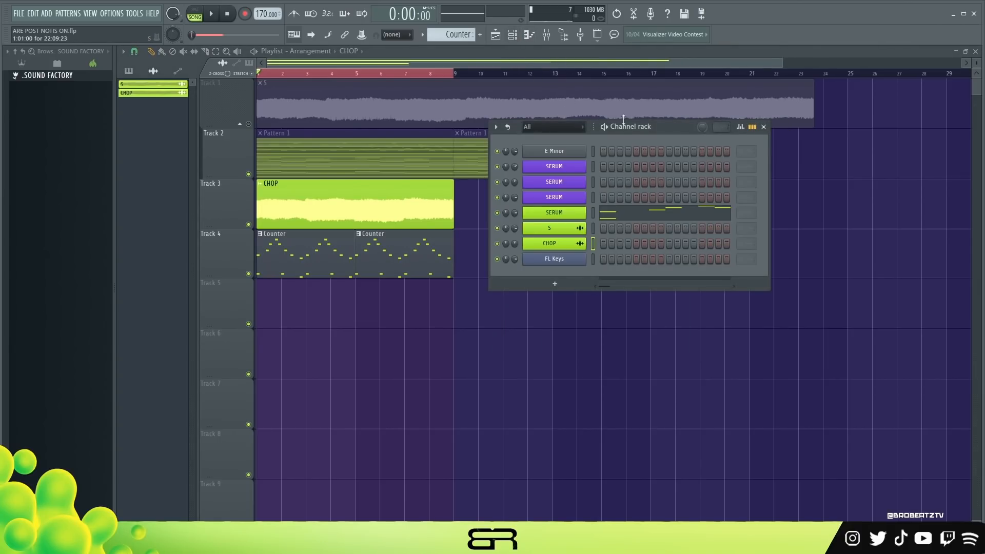
{"action": "left_click", "coordinate": [565, 212]}
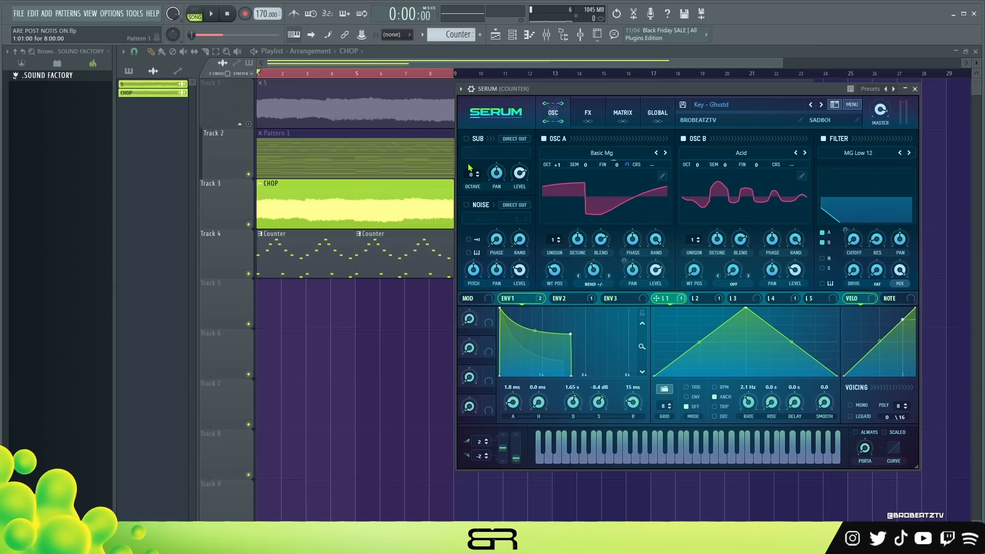
{"action": "key", "text": "space"}
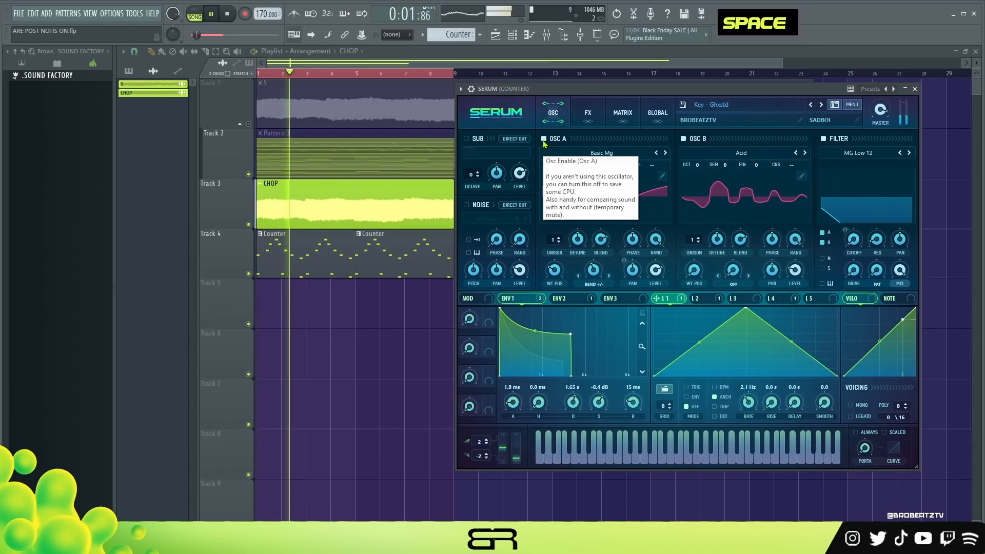
{"action": "key", "text": "space"}
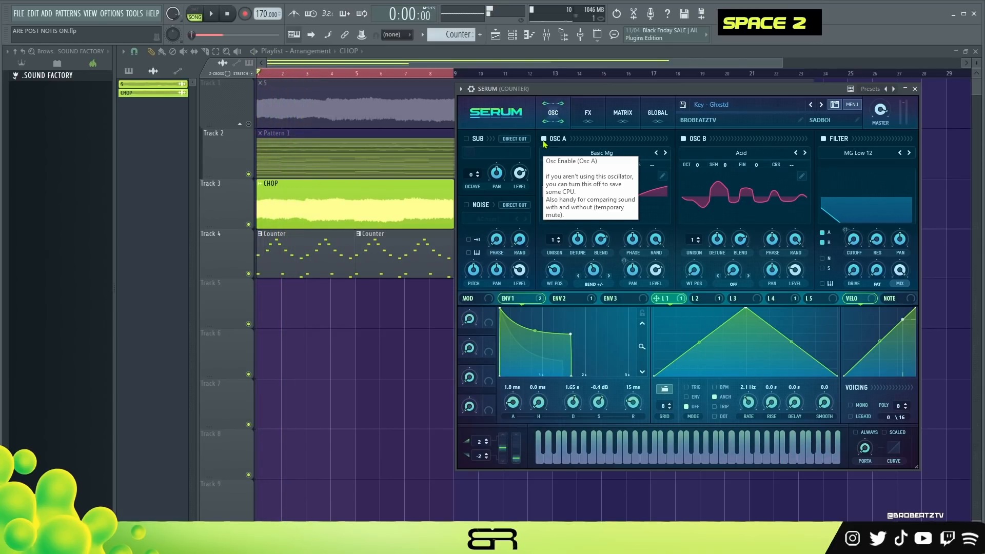
{"action": "left_click", "coordinate": [587, 118]}
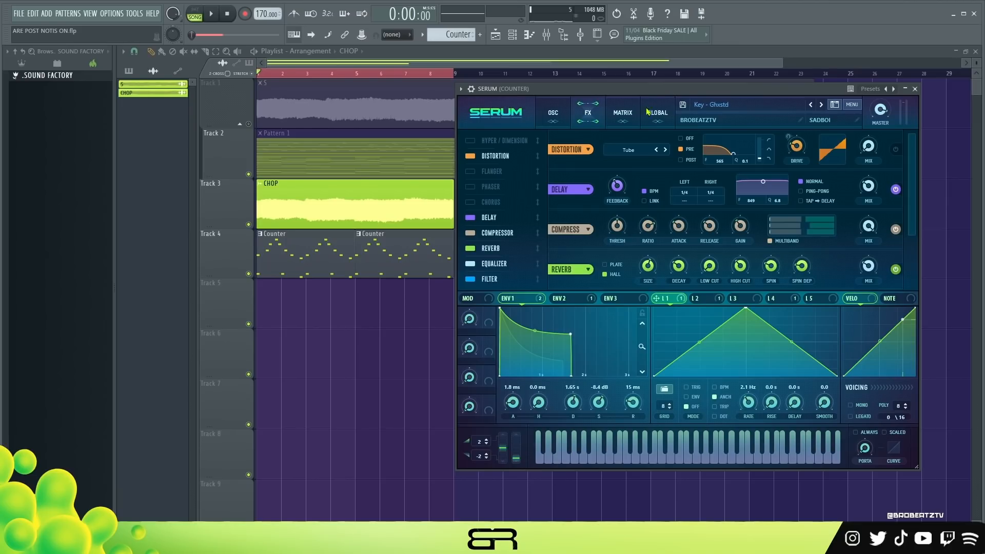
{"action": "left_click", "coordinate": [470, 202]}
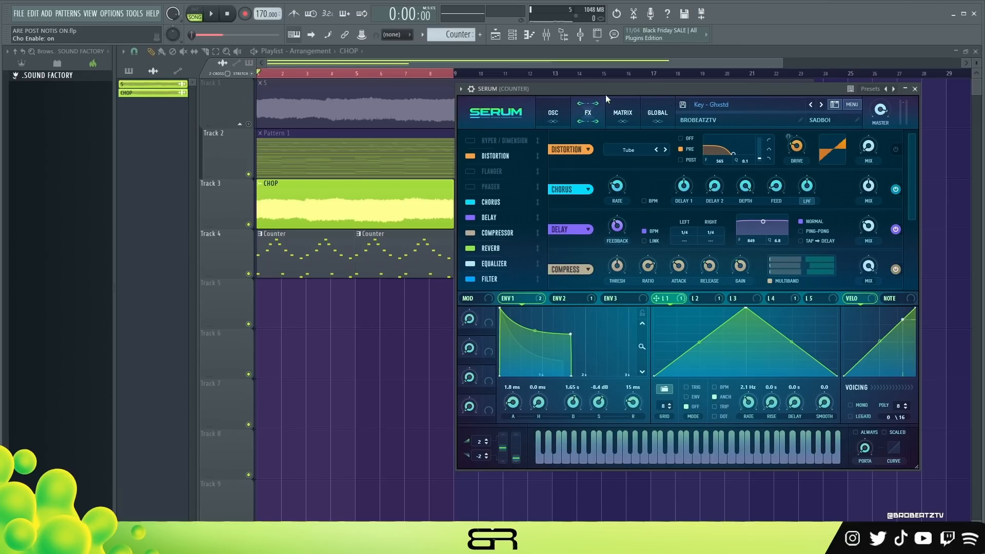
{"action": "key", "text": "space"}
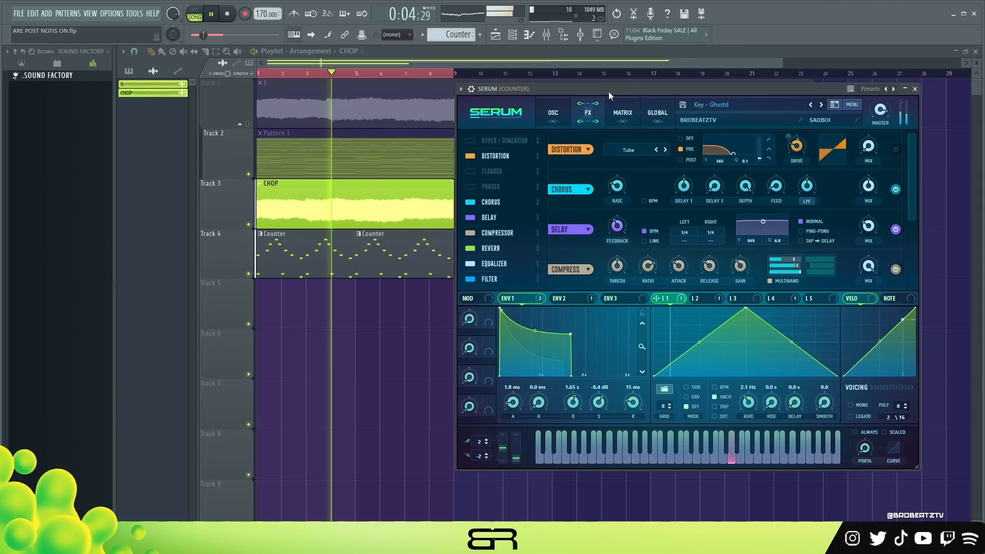
{"action": "key", "text": "space"}
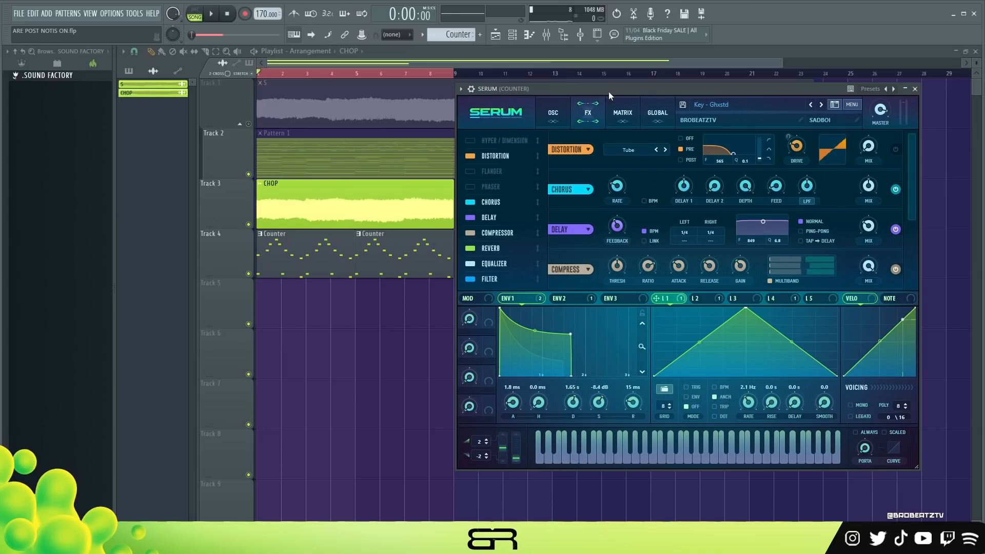
Reset the CHOP clip's channel volume to the default 78% and play the sample with the counter melody
{"action": "mouse_move", "coordinate": [608, 91]}
{"action": "left_mouse_down"}
{"action": "mouse_move", "coordinate": [587, 94]}
{"action": "mouse_move", "coordinate": [616, 91]}
{"action": "left_mouse_up"}
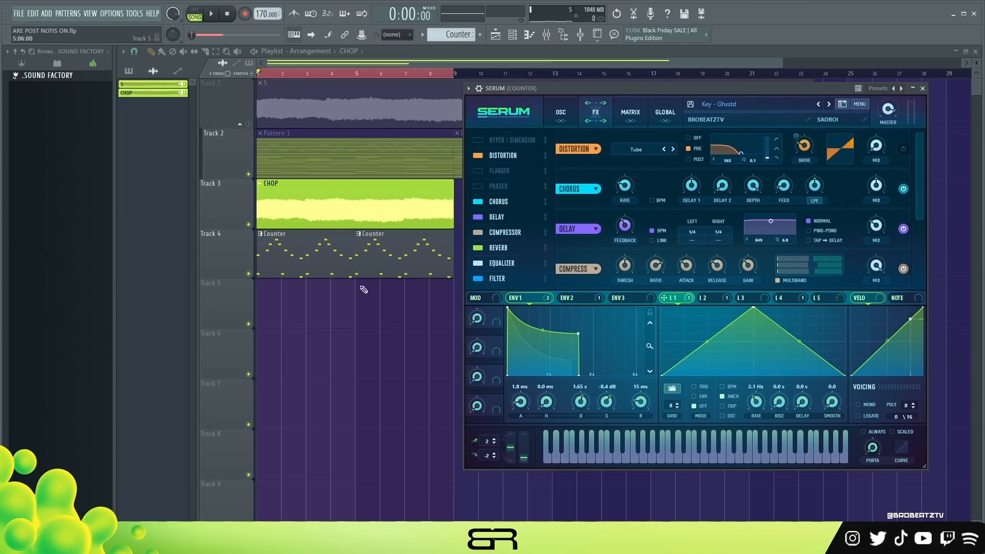
{"action": "double_click", "coordinate": [356, 207]}
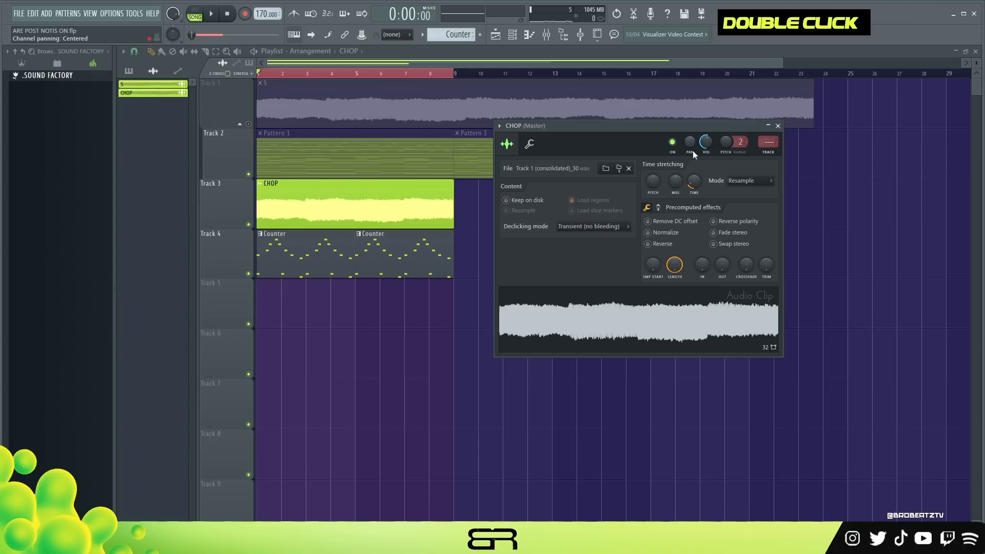
{"action": "right_click", "coordinate": [705, 143]}
{"action": "left_click", "coordinate": [716, 150]}
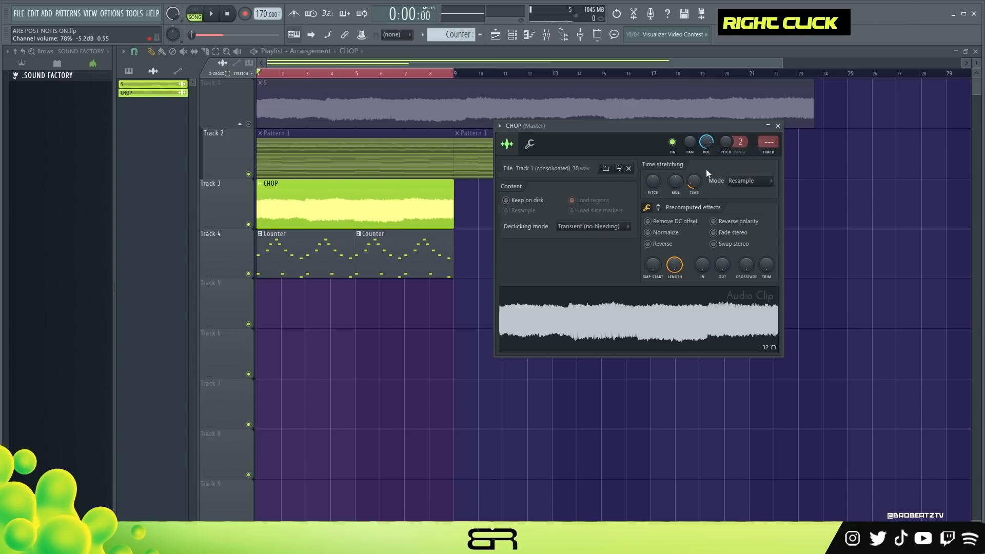
{"action": "key", "text": "space"}
{"action": "left_click", "coordinate": [778, 126]}
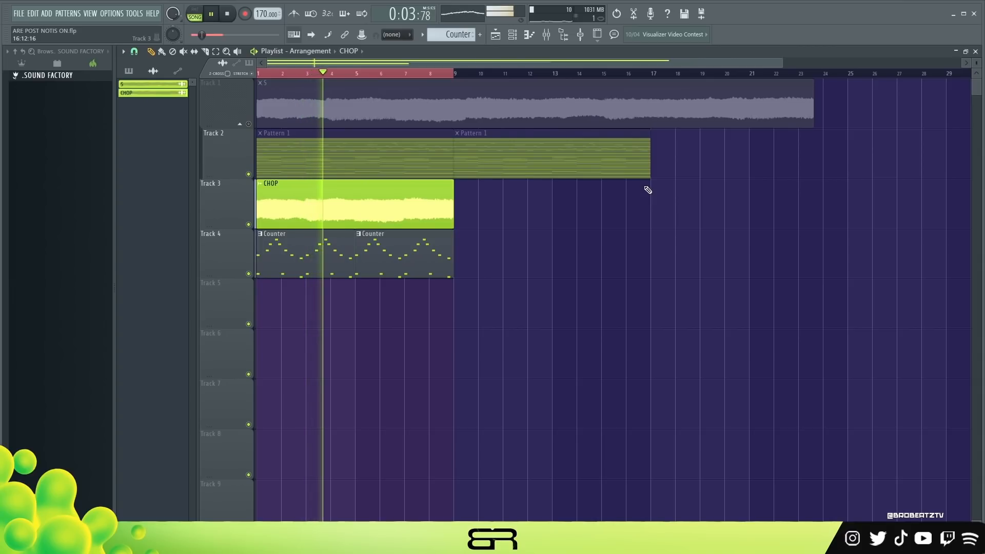
{"action": "key", "text": "space"}
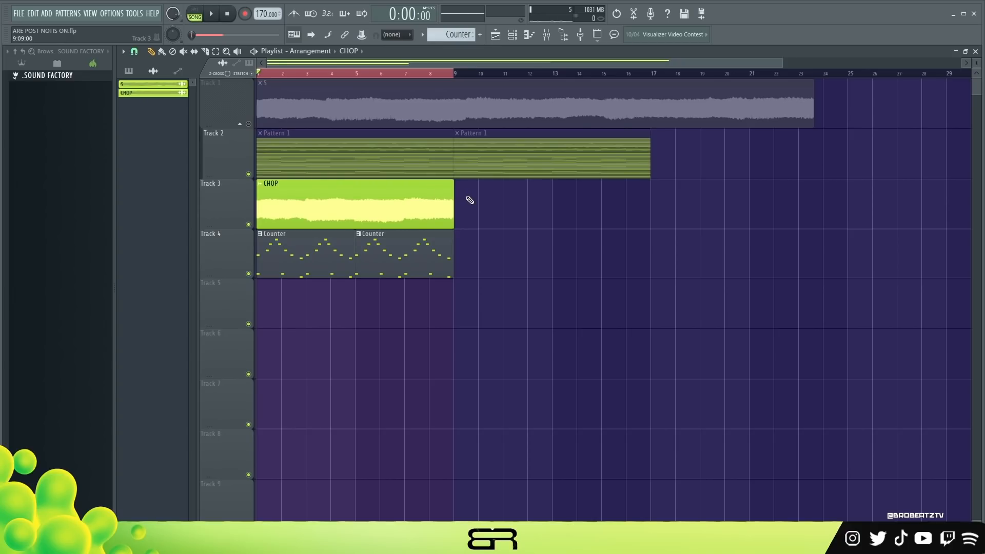
Reopen the counter melody's Serum and examine its oscillator settings
{"action": "left_click", "coordinate": [513, 34]}
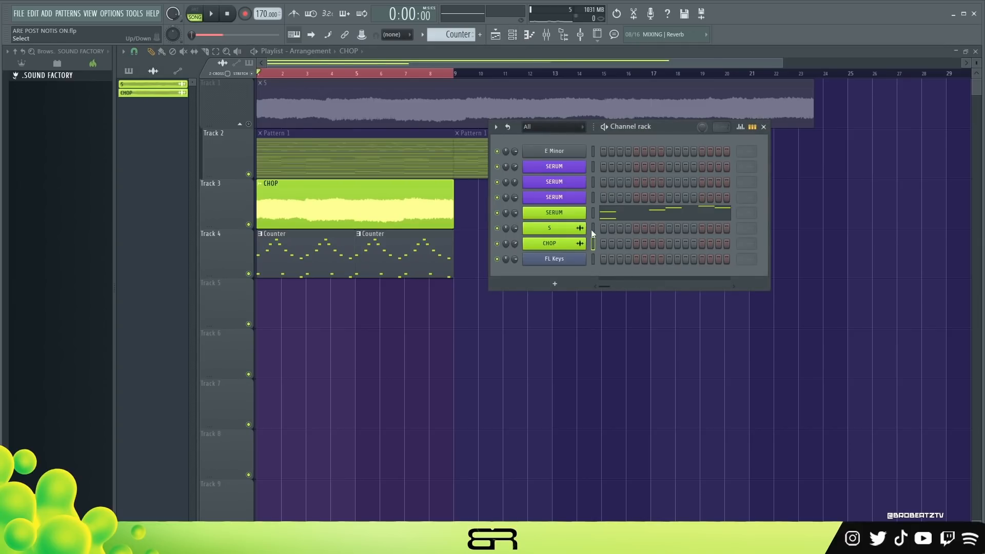
{"action": "left_click", "coordinate": [562, 212]}
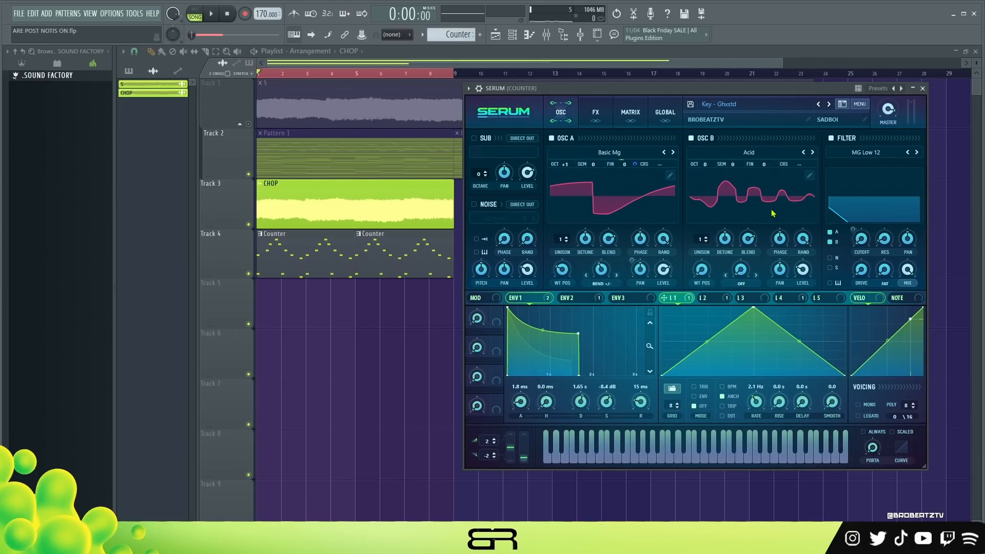
{"action": "left_click_drag", "start_coordinate": [721, 90], "coordinate": [718, 94]}
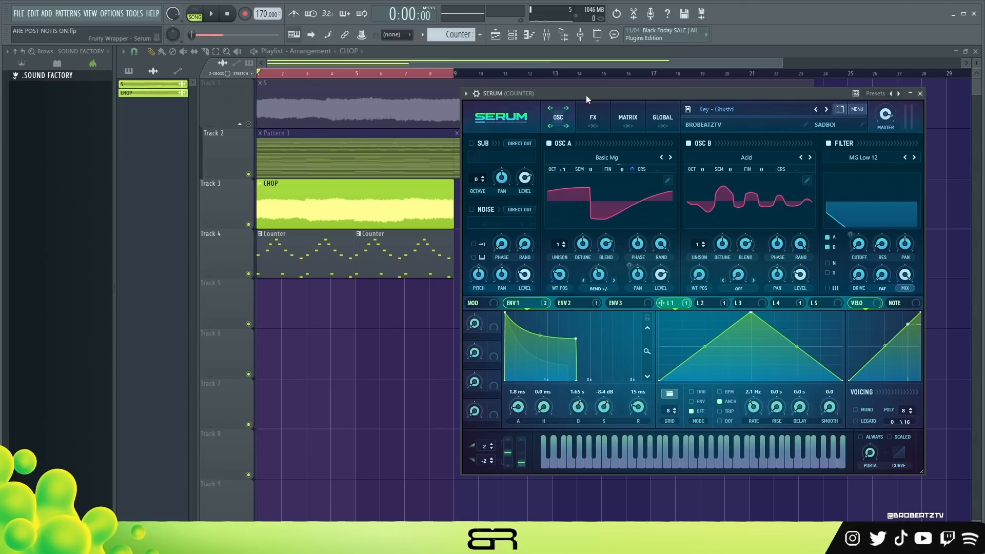
{"action": "left_click_drag", "start_coordinate": [589, 94], "coordinate": [586, 86]}
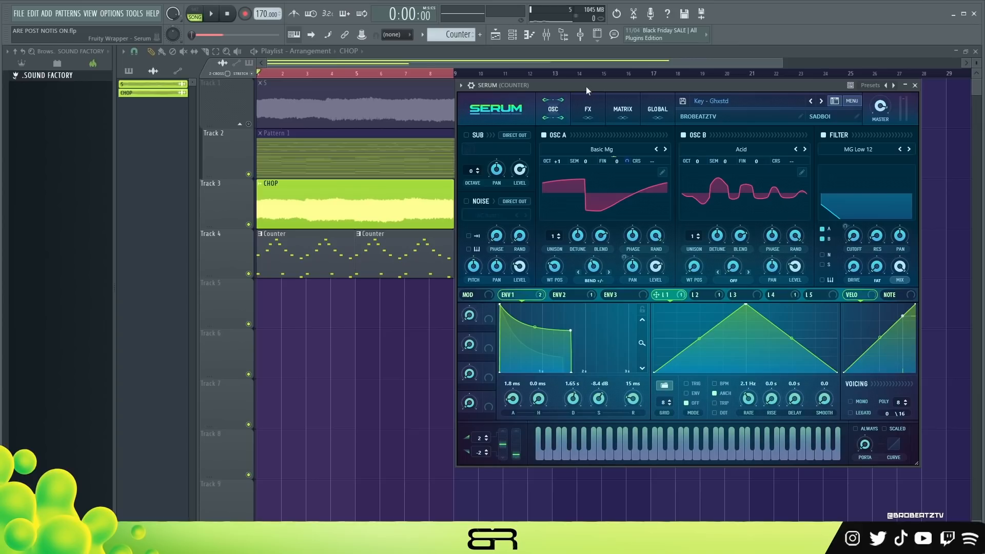